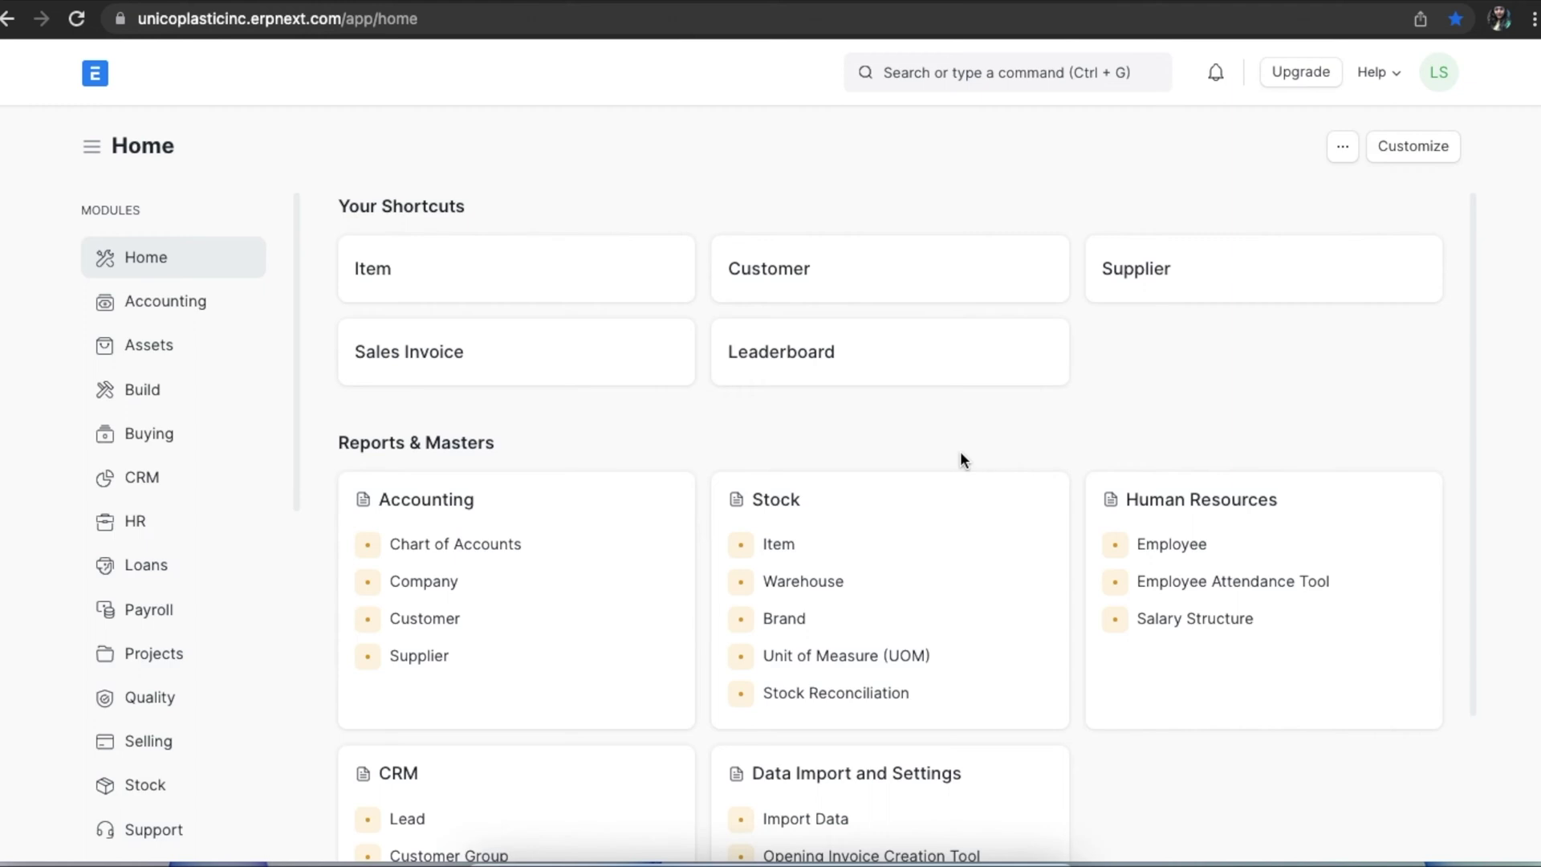
From the Home workspace, start a search for the Portal Settings page.
click(1005, 84)
Disable the Shipments and Issues portal menu entries in Portal Settings and save.
text(porta)
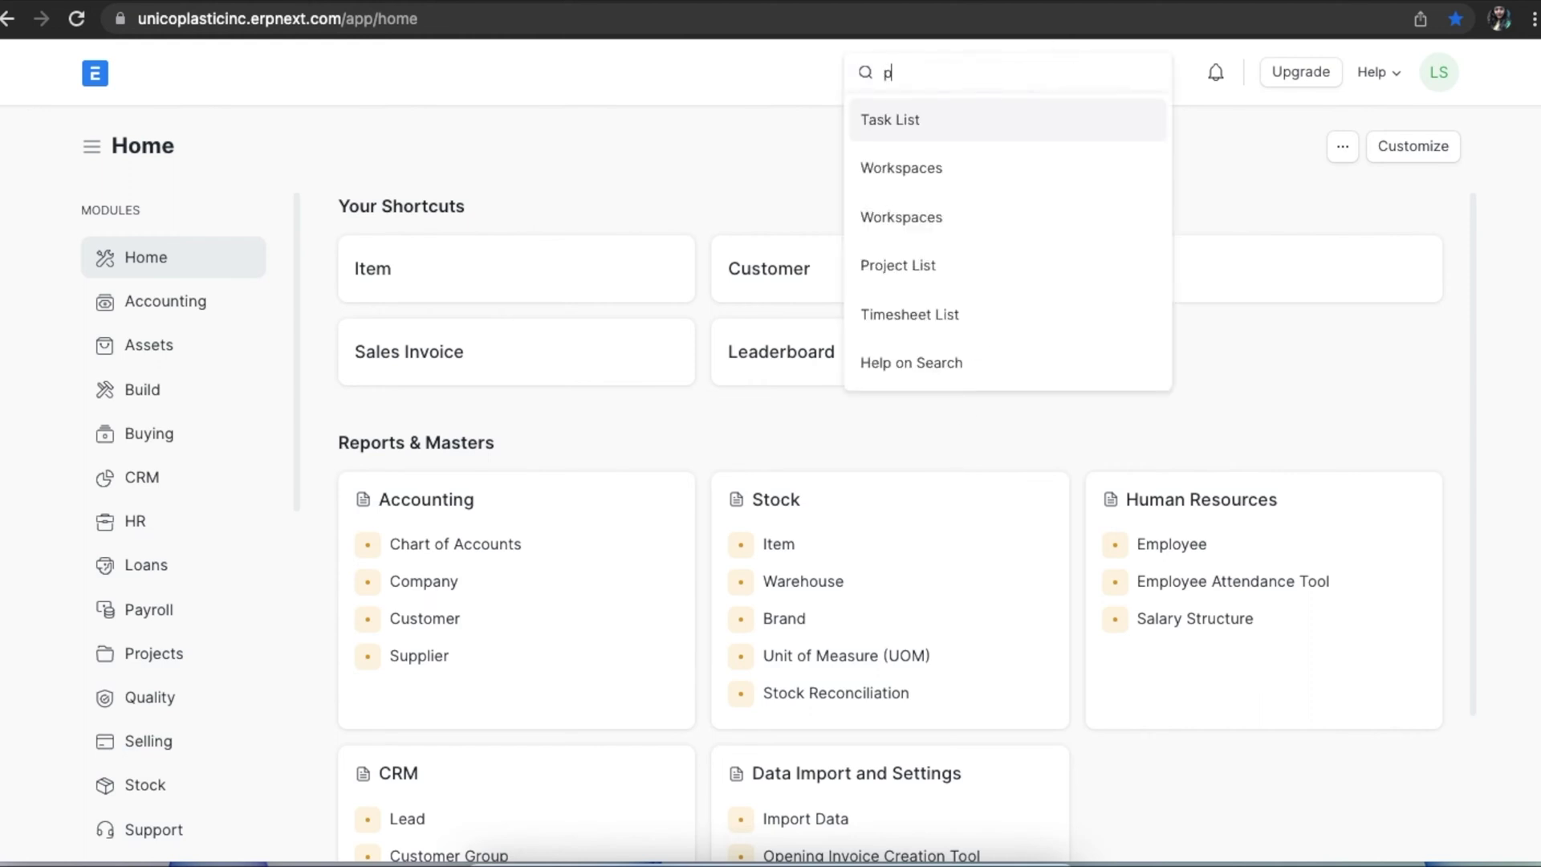
click(995, 169)
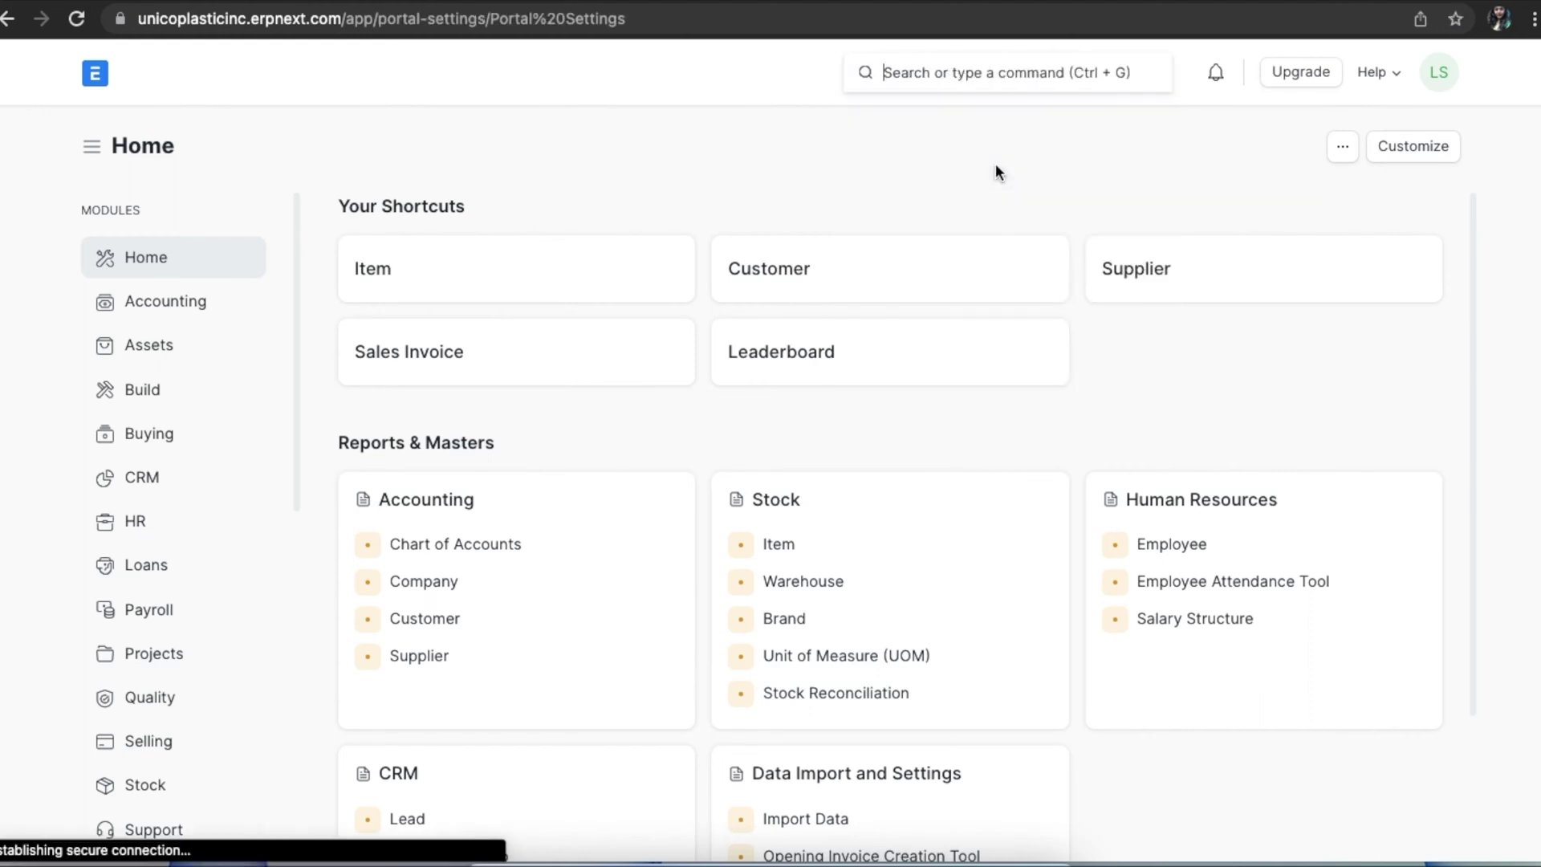
scroll(891, 368, down, 5)
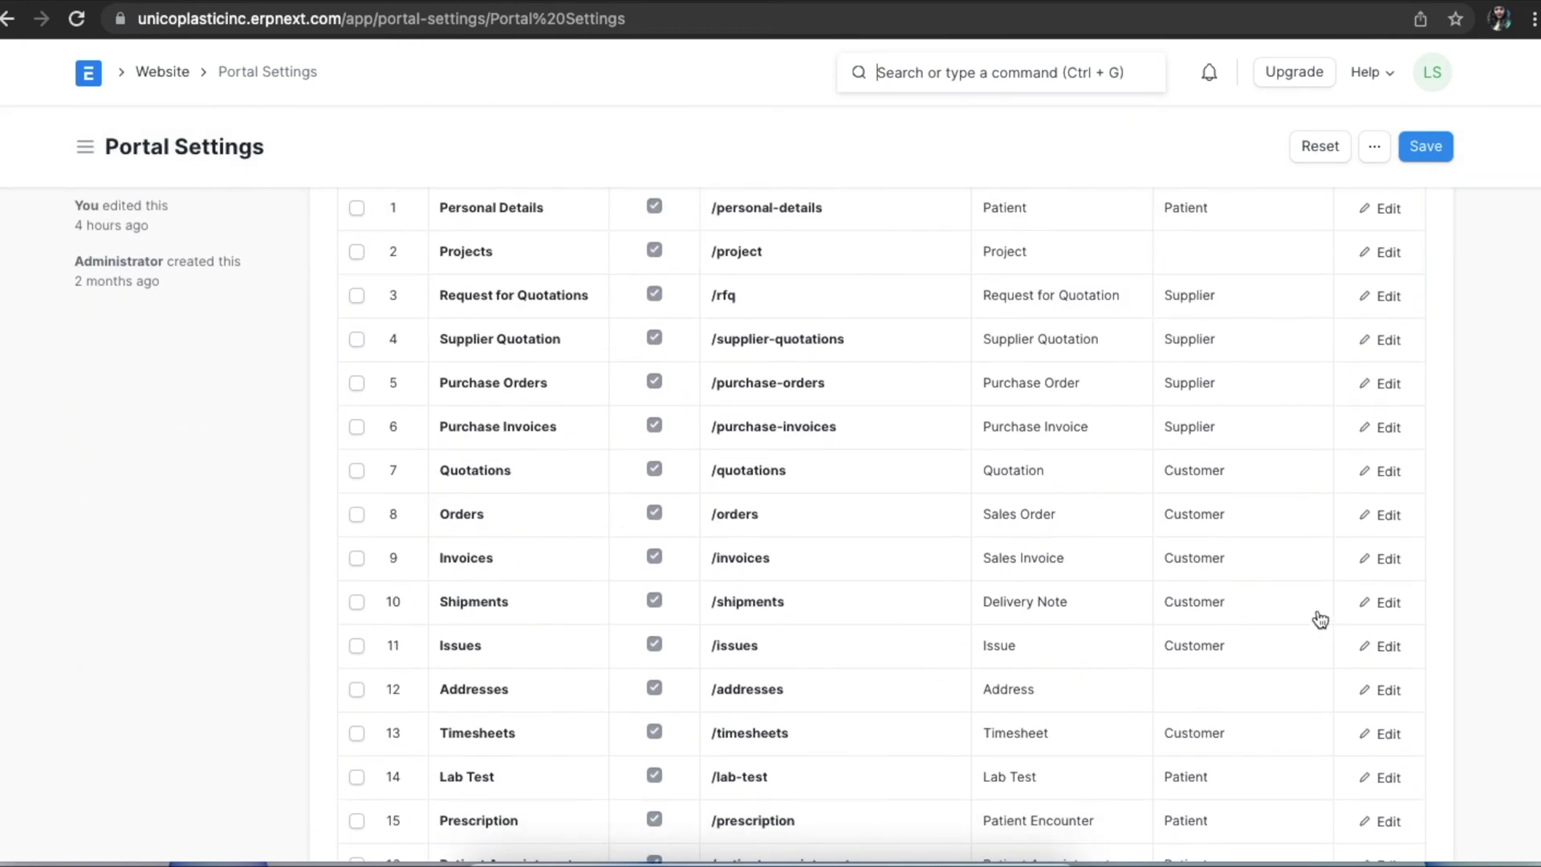
click(1391, 604)
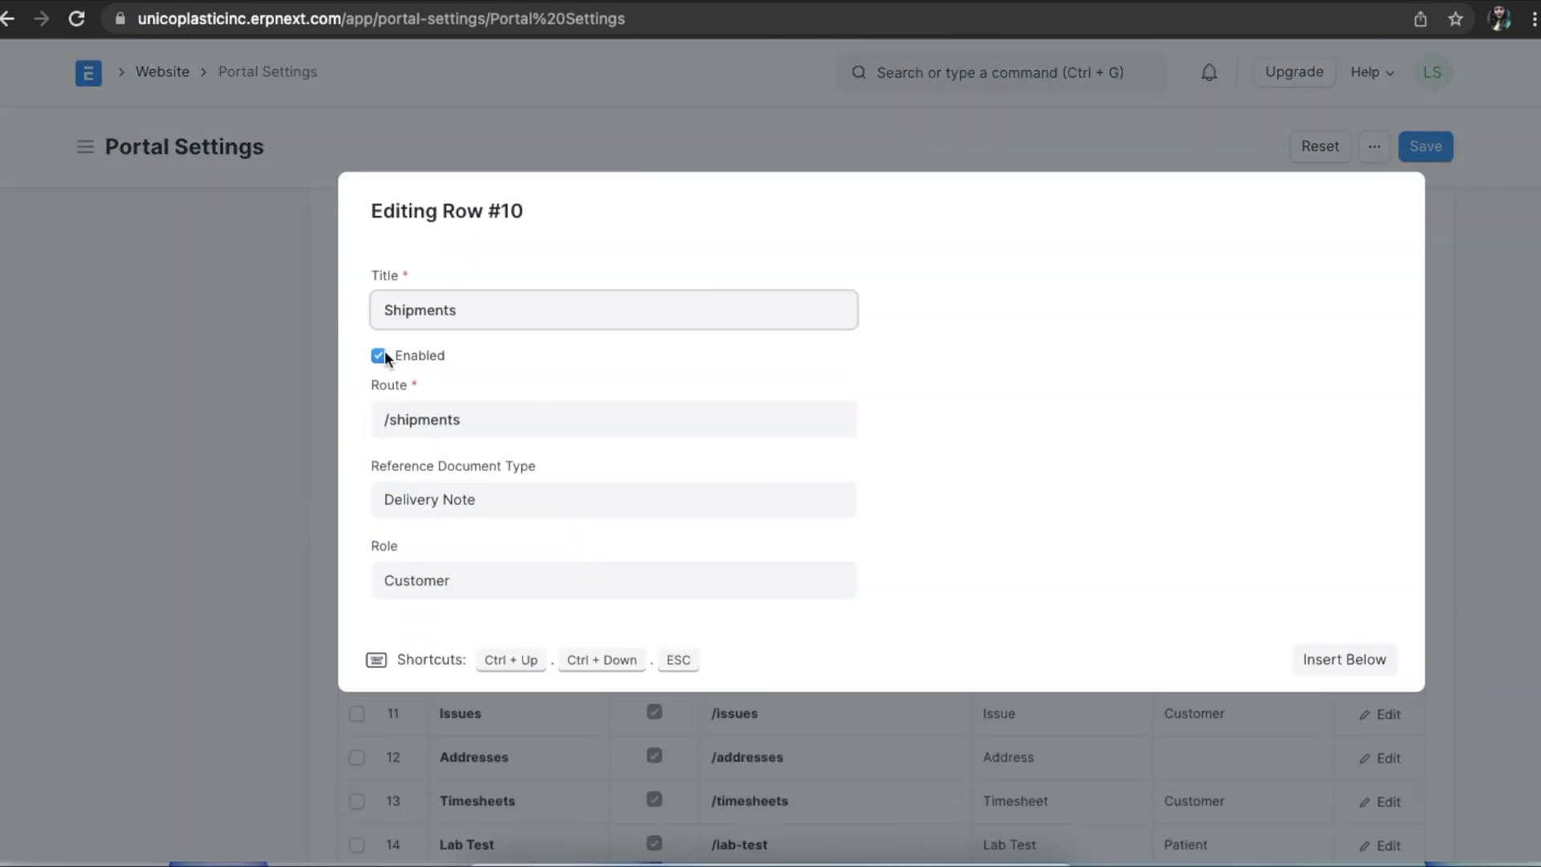
click(378, 355)
click(297, 376)
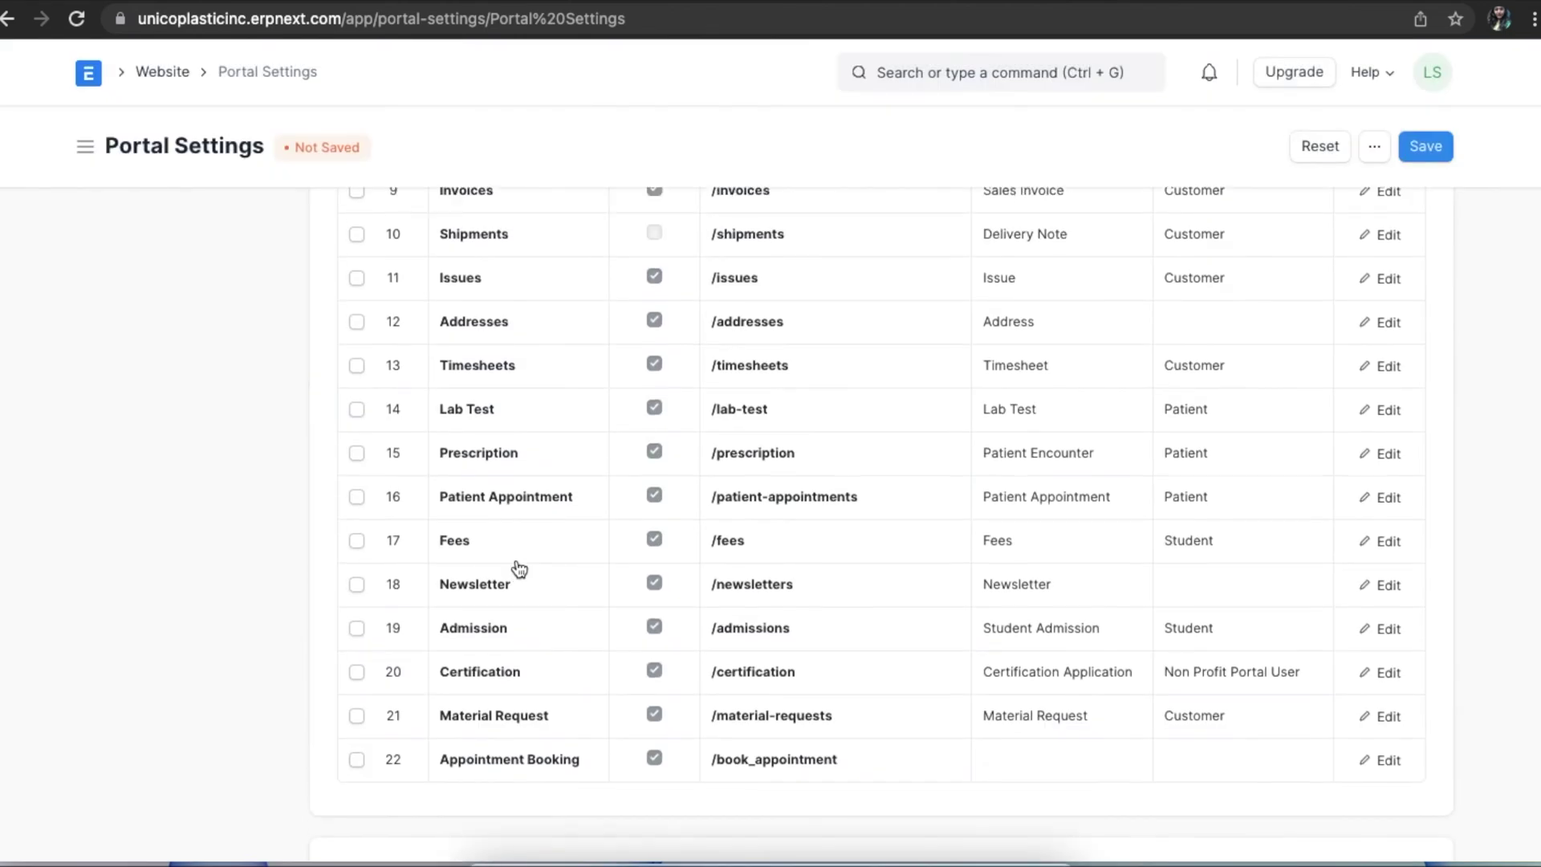
click(1387, 313)
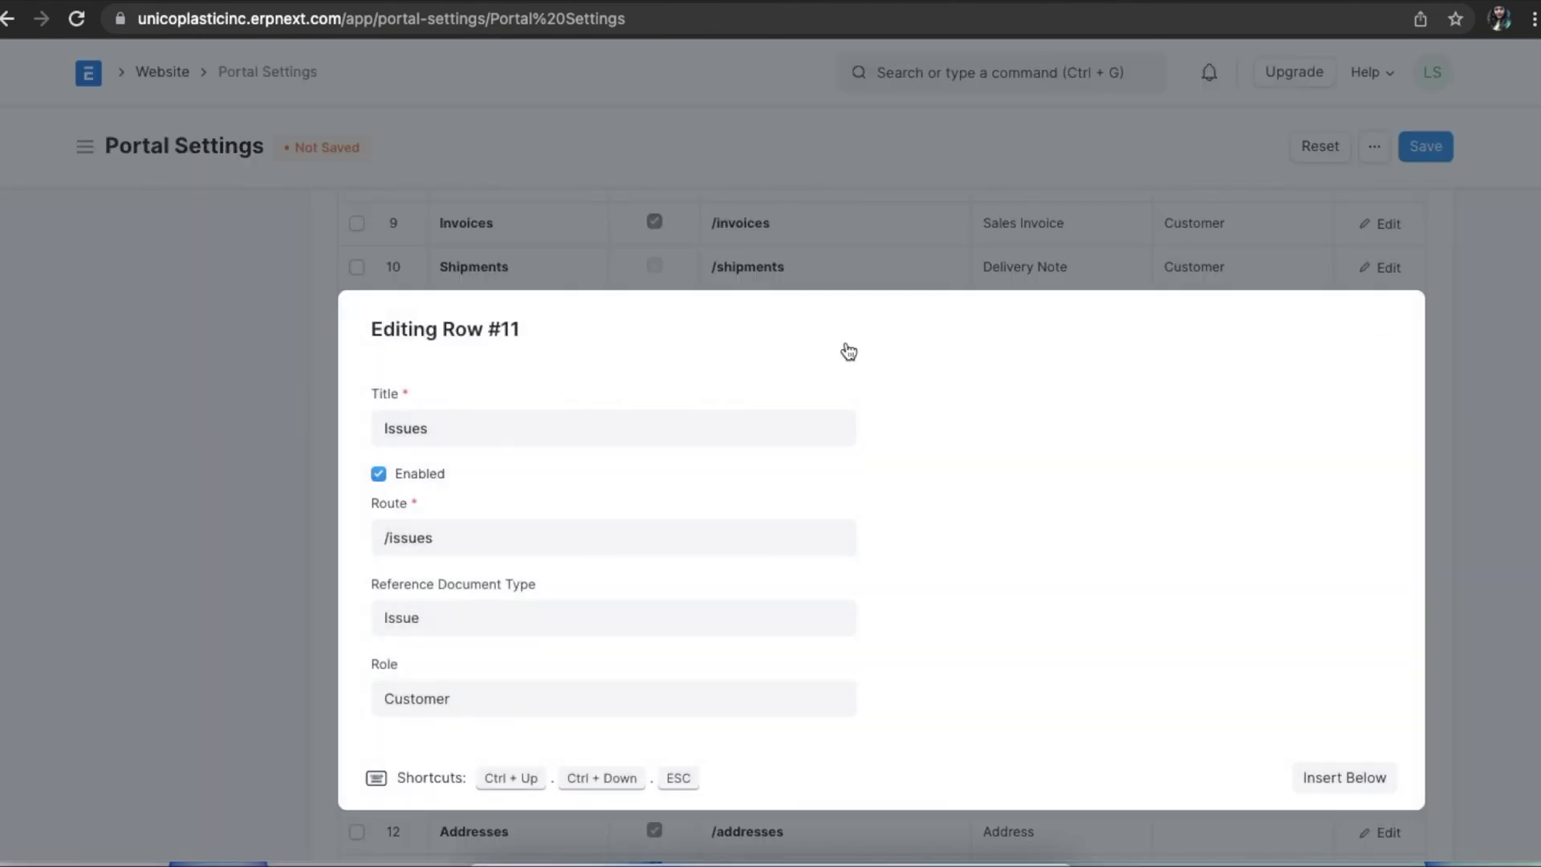
click(379, 474)
click(277, 474)
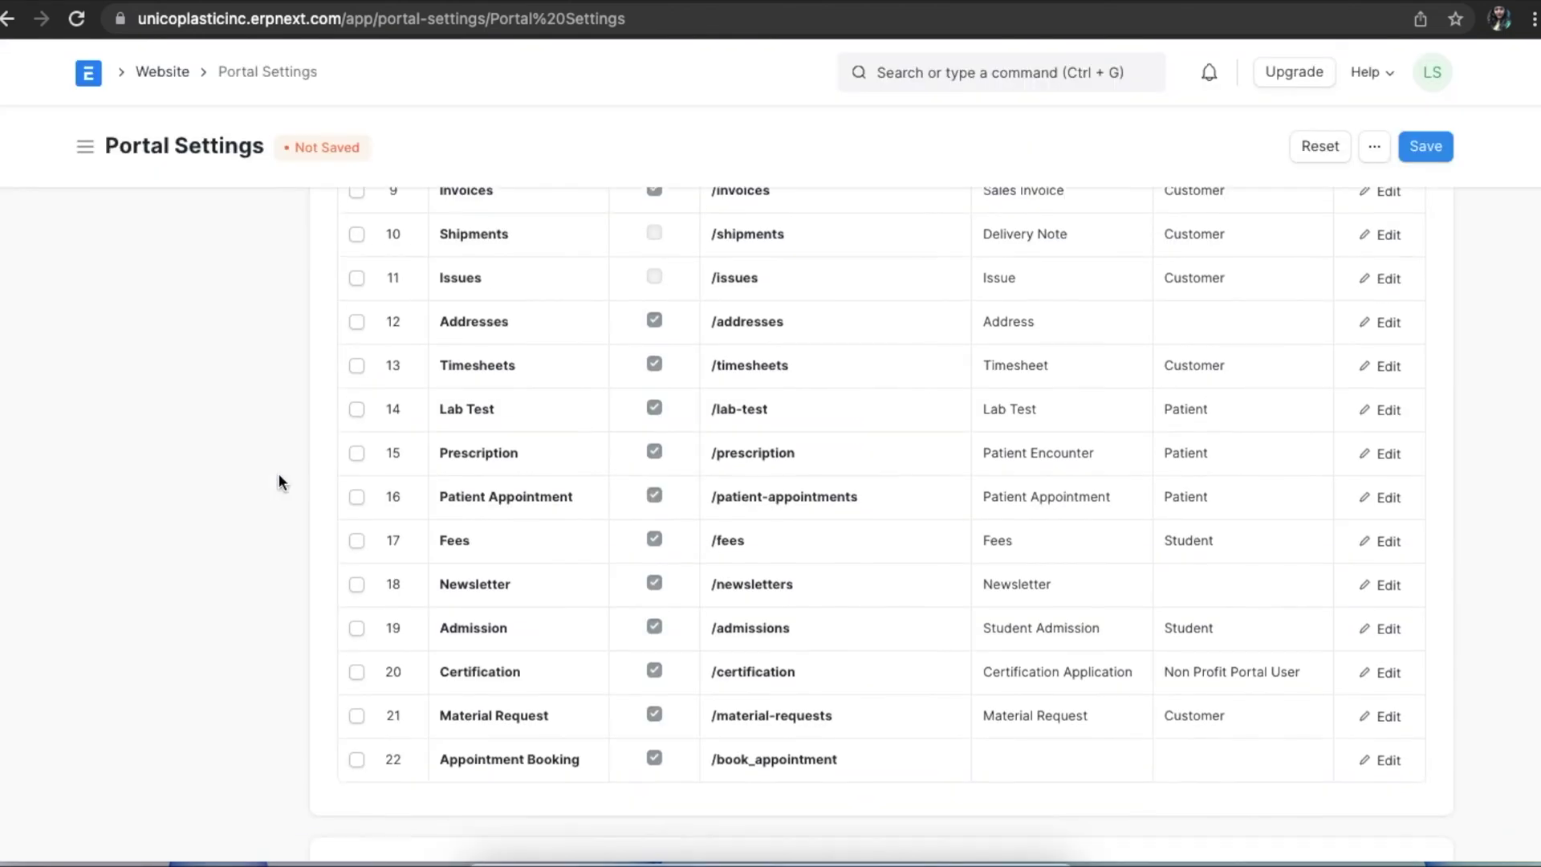
click(1426, 146)
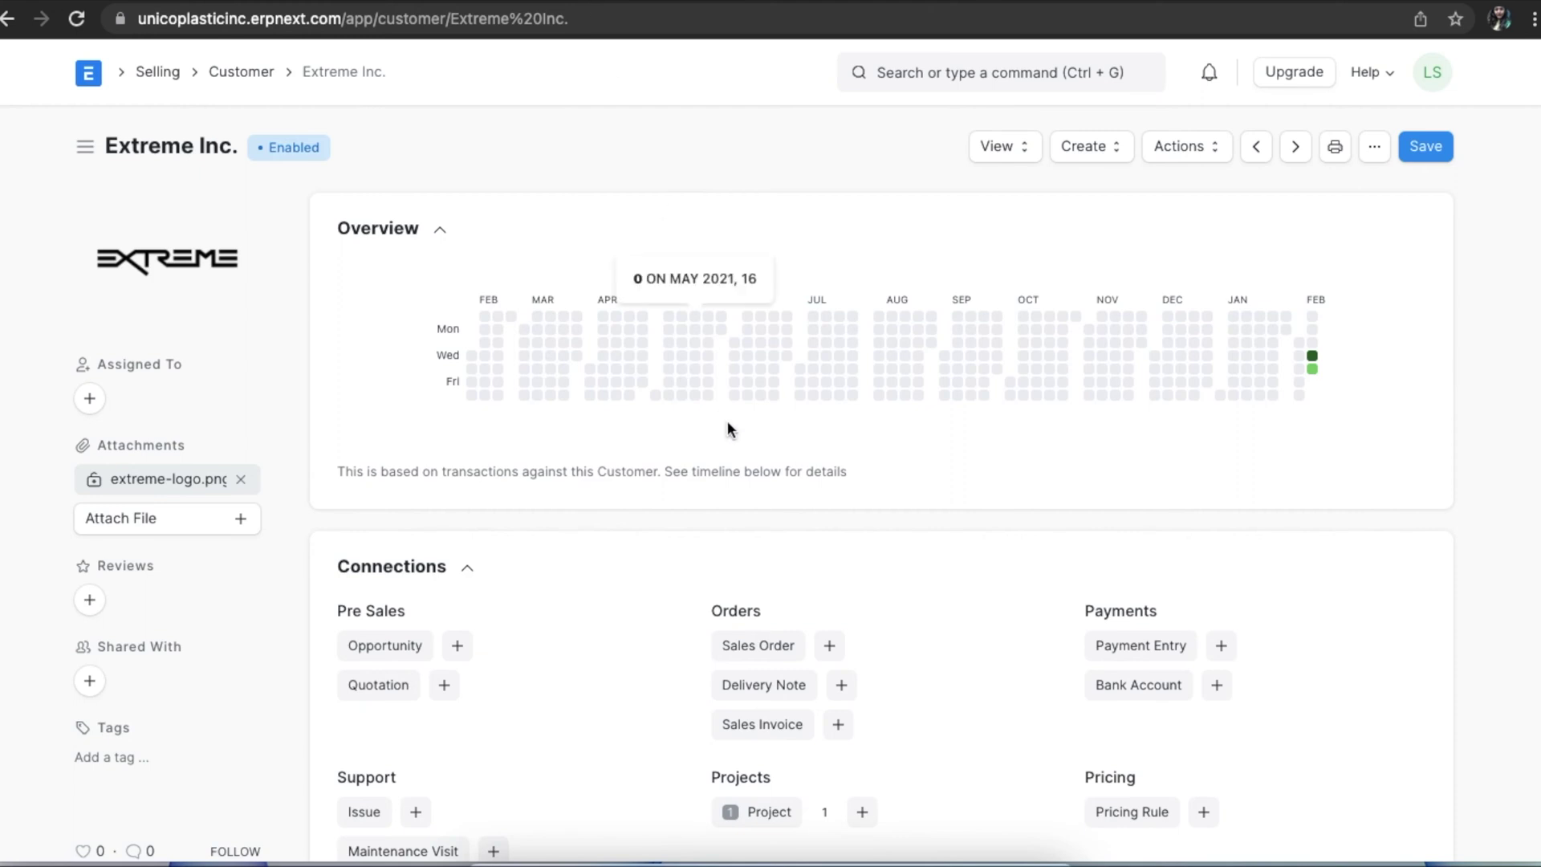
Start a new contact for Extreme Inc. and enter the contact's full name.
scroll(731, 374, down, 5)
scroll(730, 373, down, 12)
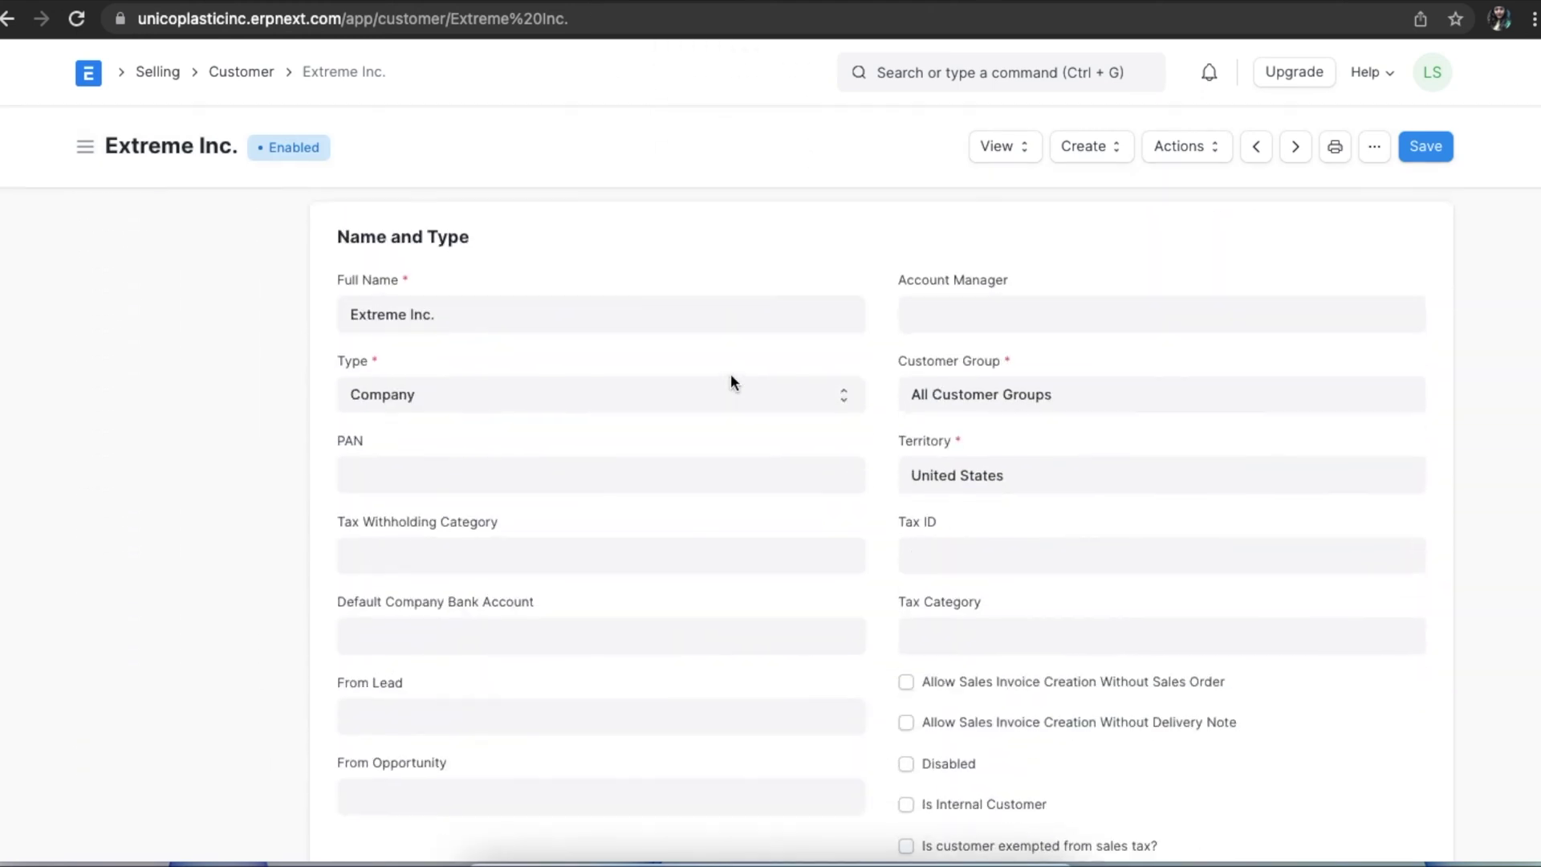
scroll(731, 382, down, 2)
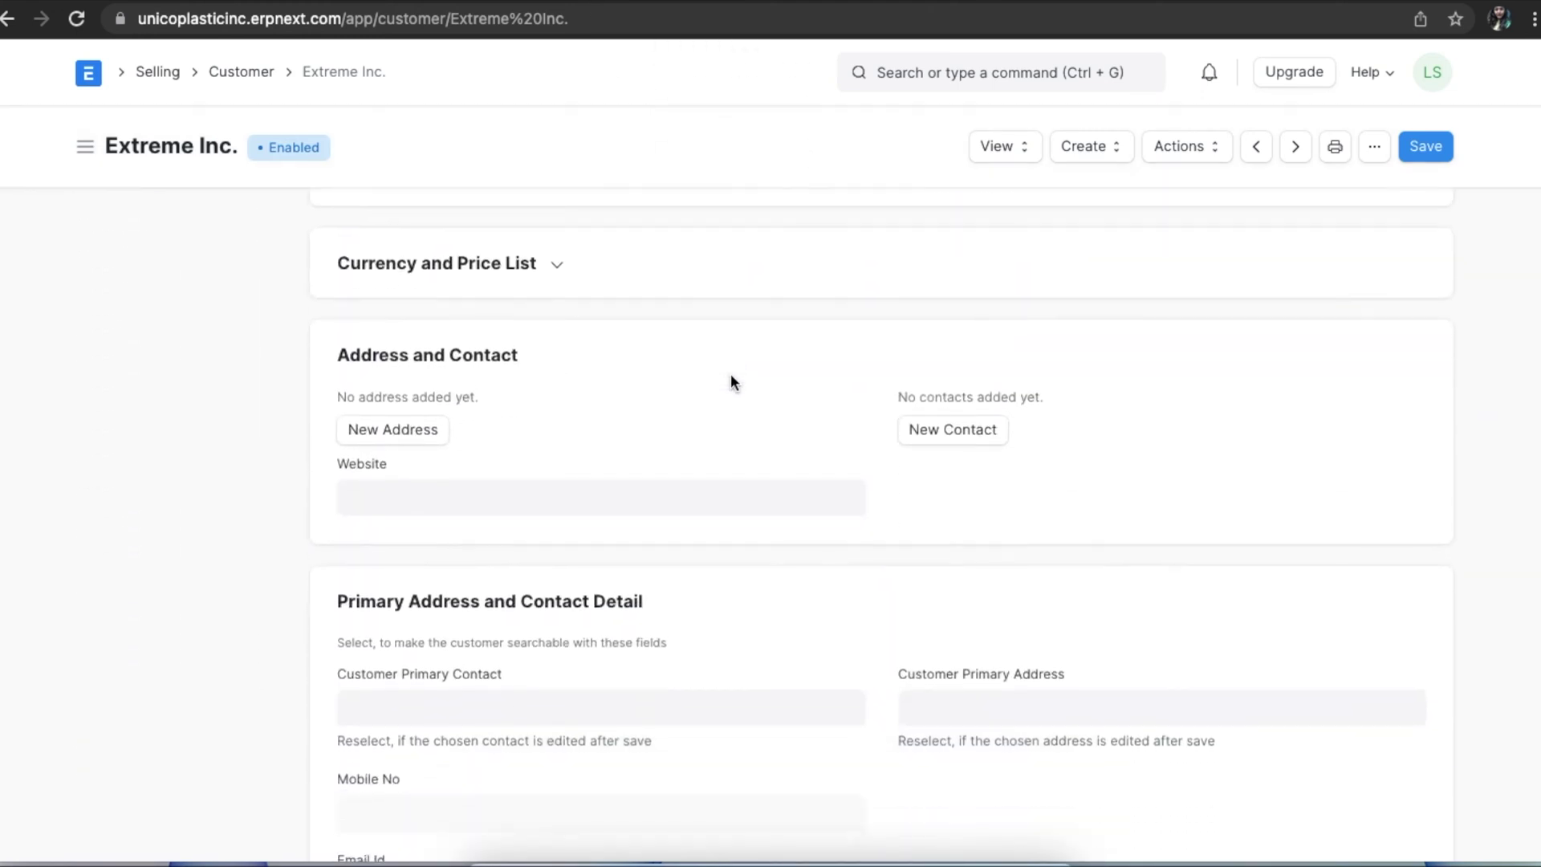
click(923, 427)
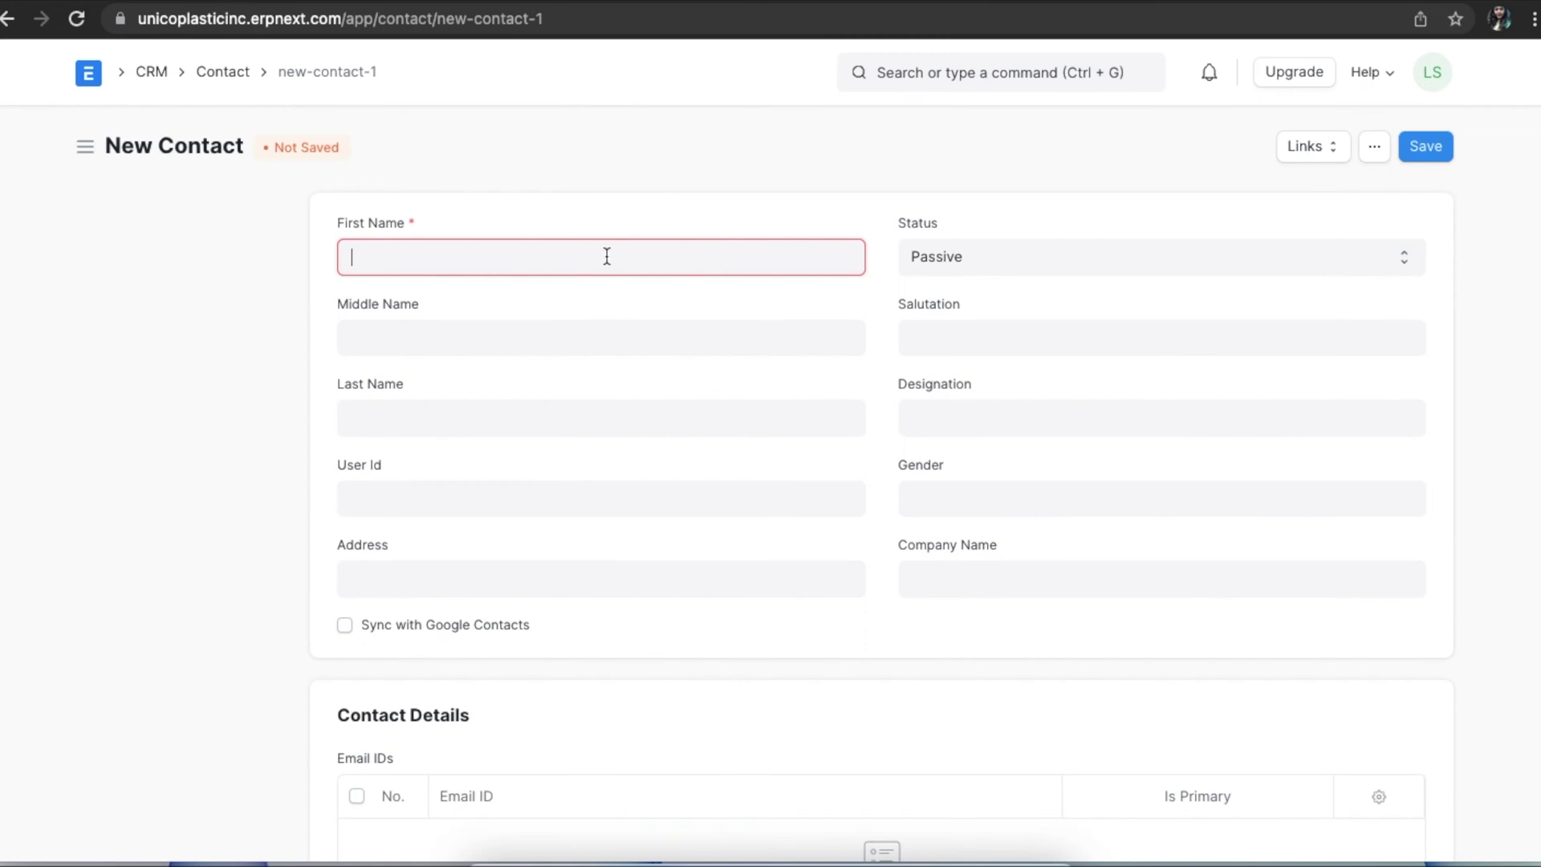
Add the contact's e-mail as primary, save the contact and invite them as a user.
scroll(584, 562, down, 3)
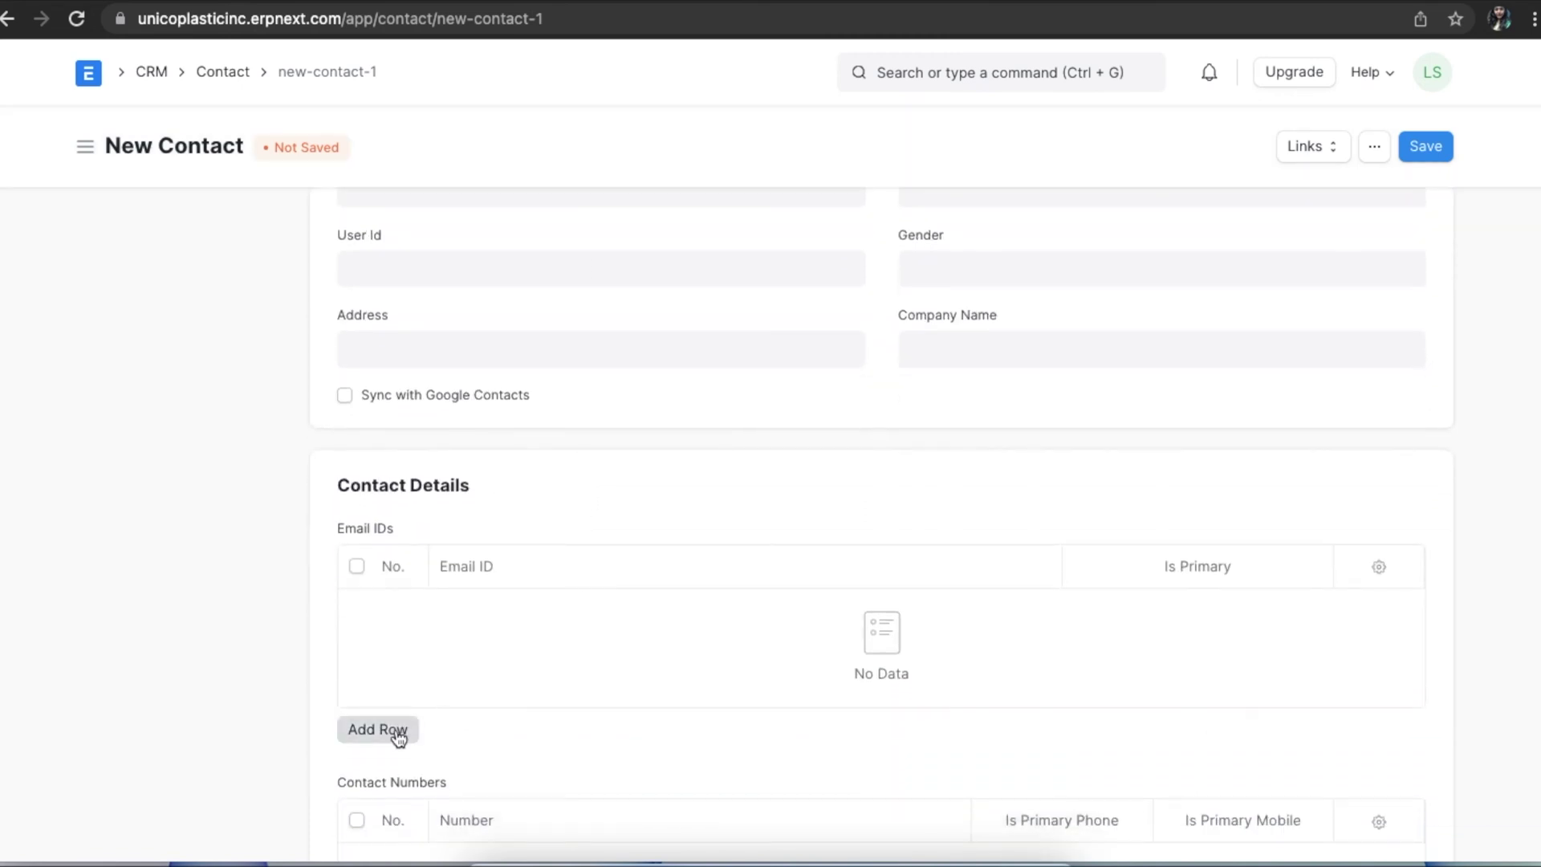
click(399, 731)
click(543, 267)
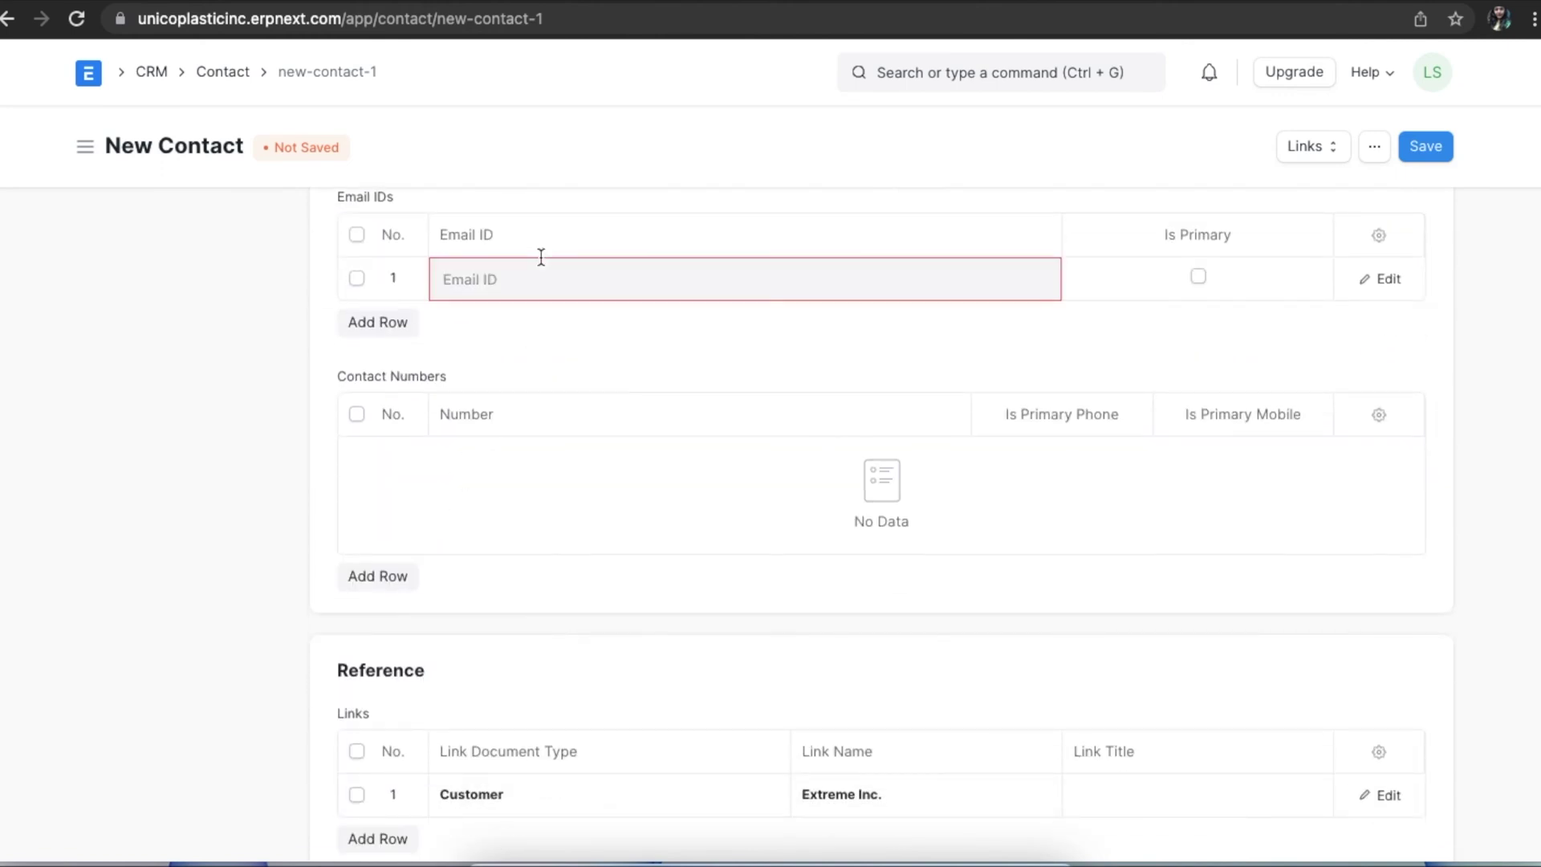
key(ctrl+v)
click(1198, 276)
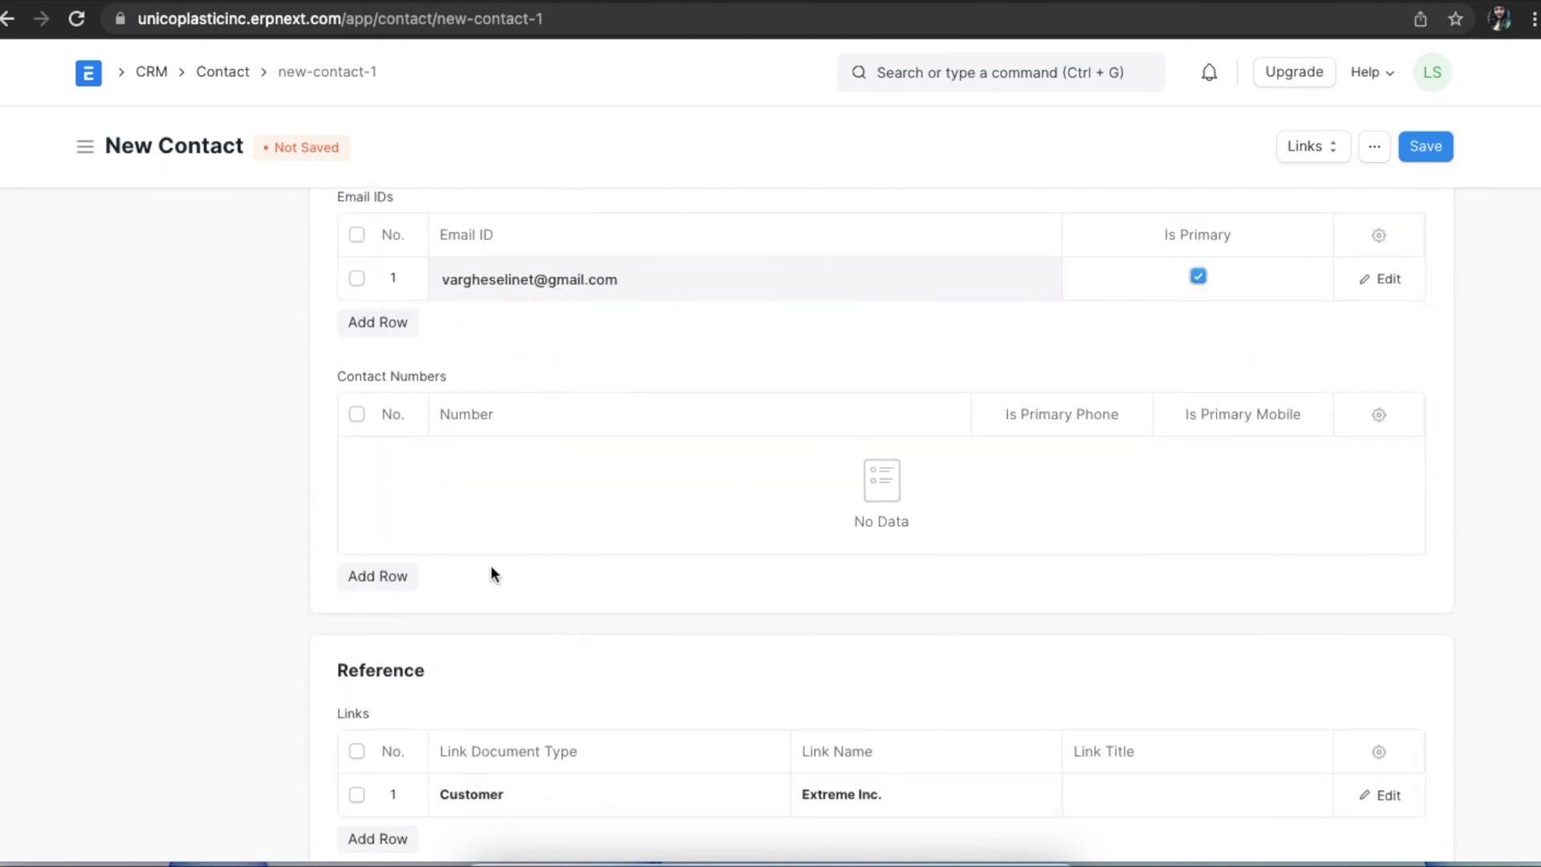
click(1415, 148)
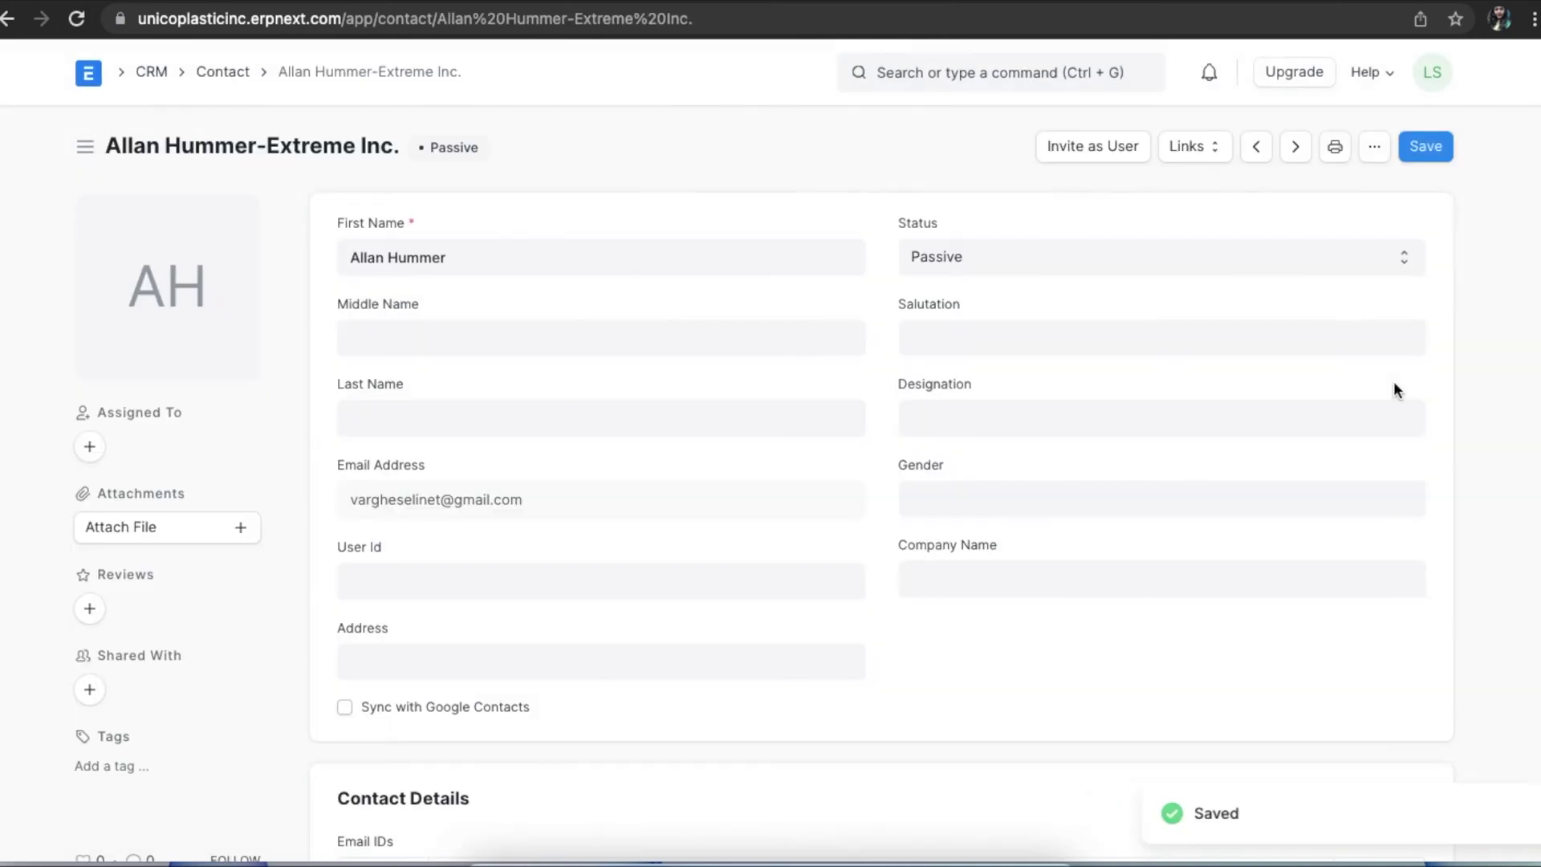
click(1129, 152)
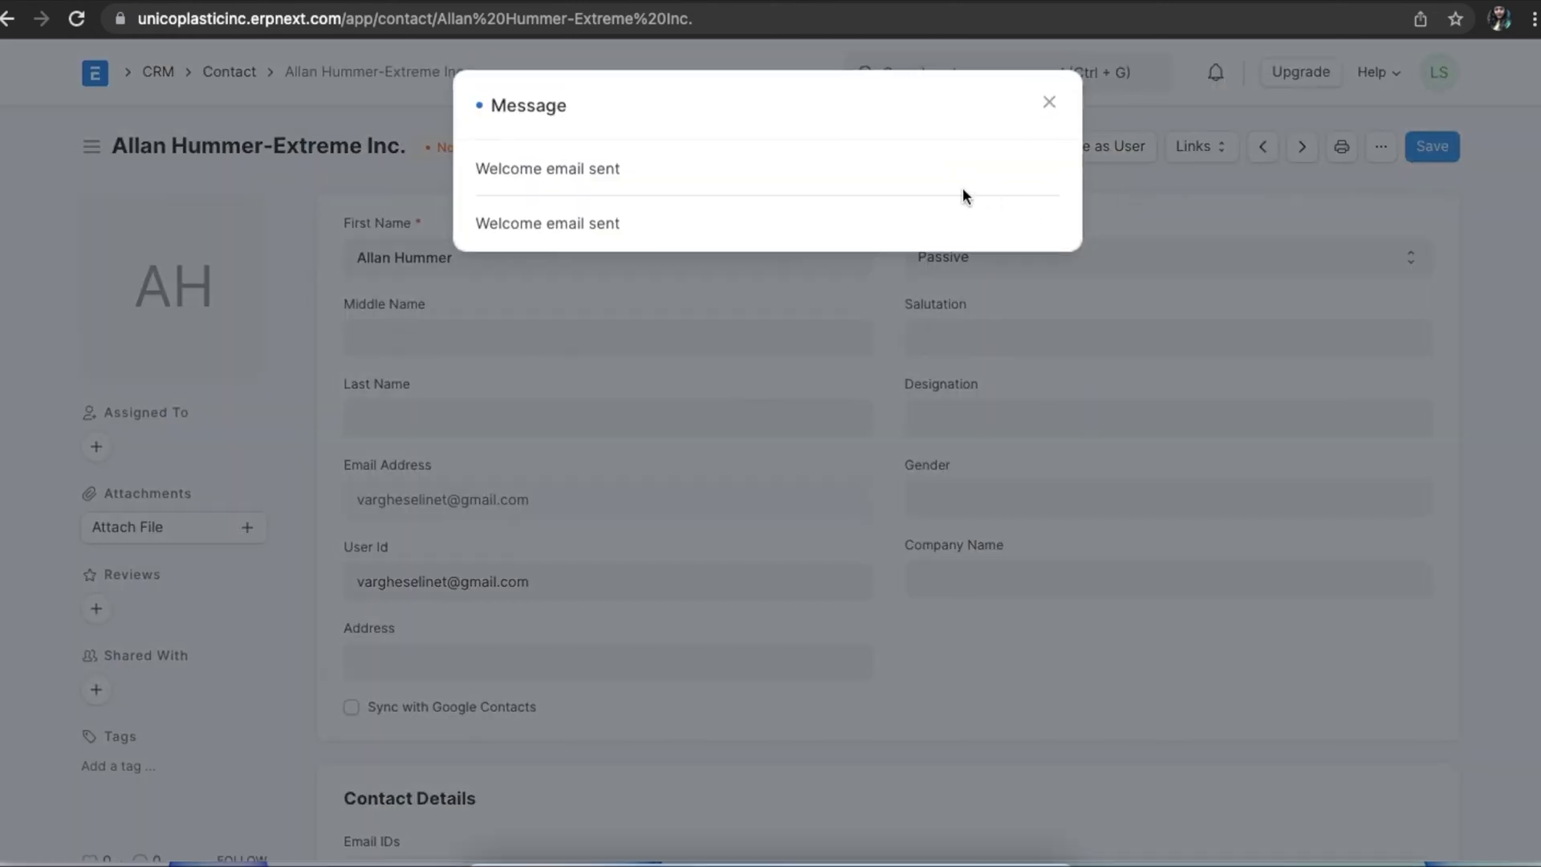
click(1049, 102)
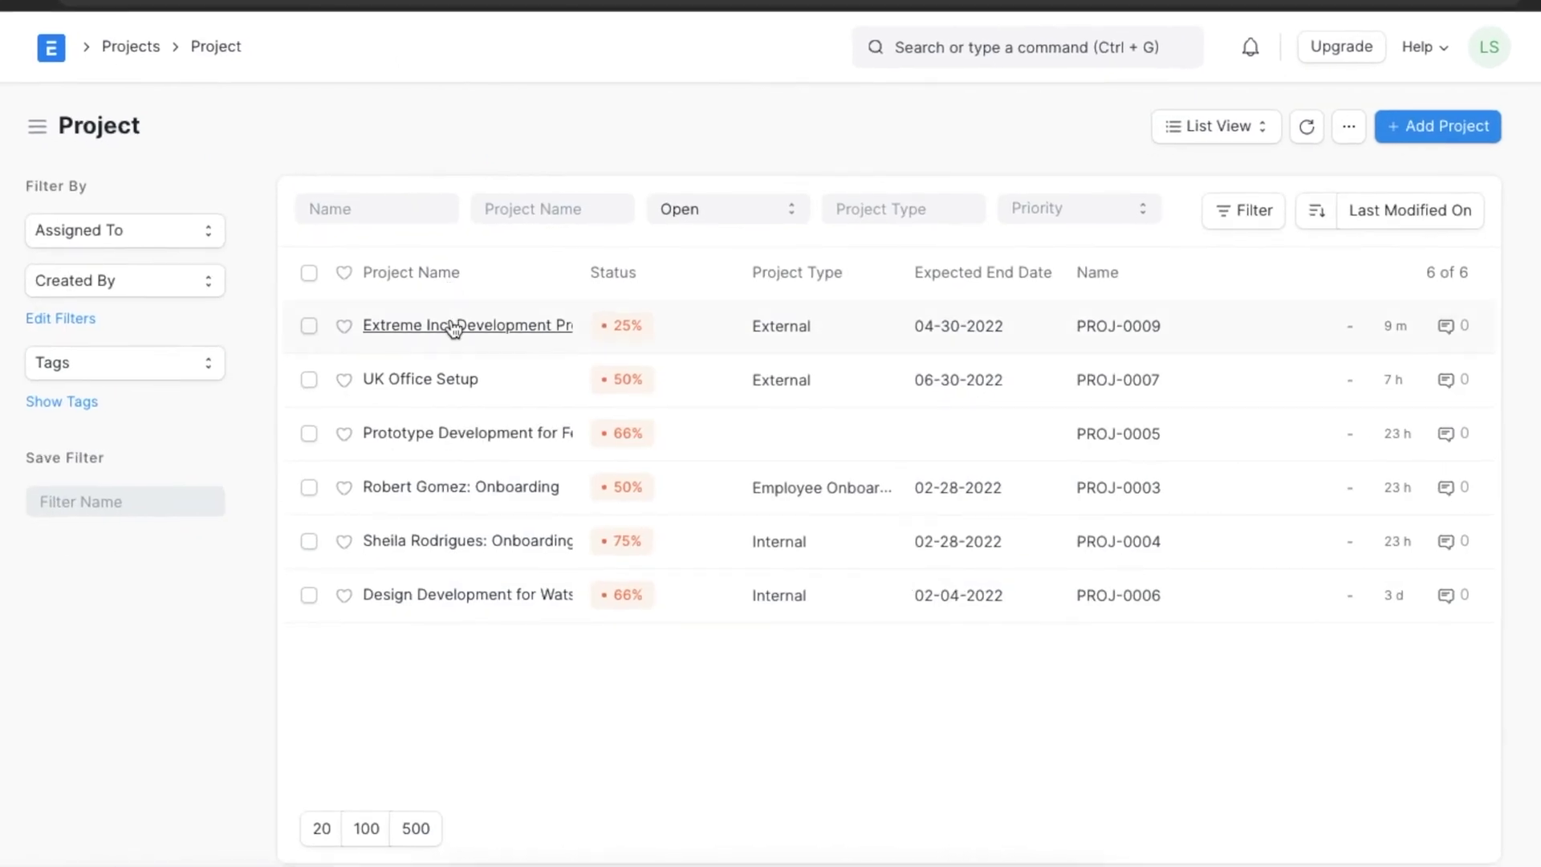
Open the Extreme Inc. Development Project and add a row to its Users table.
click(455, 324)
scroll(662, 558, down, 10)
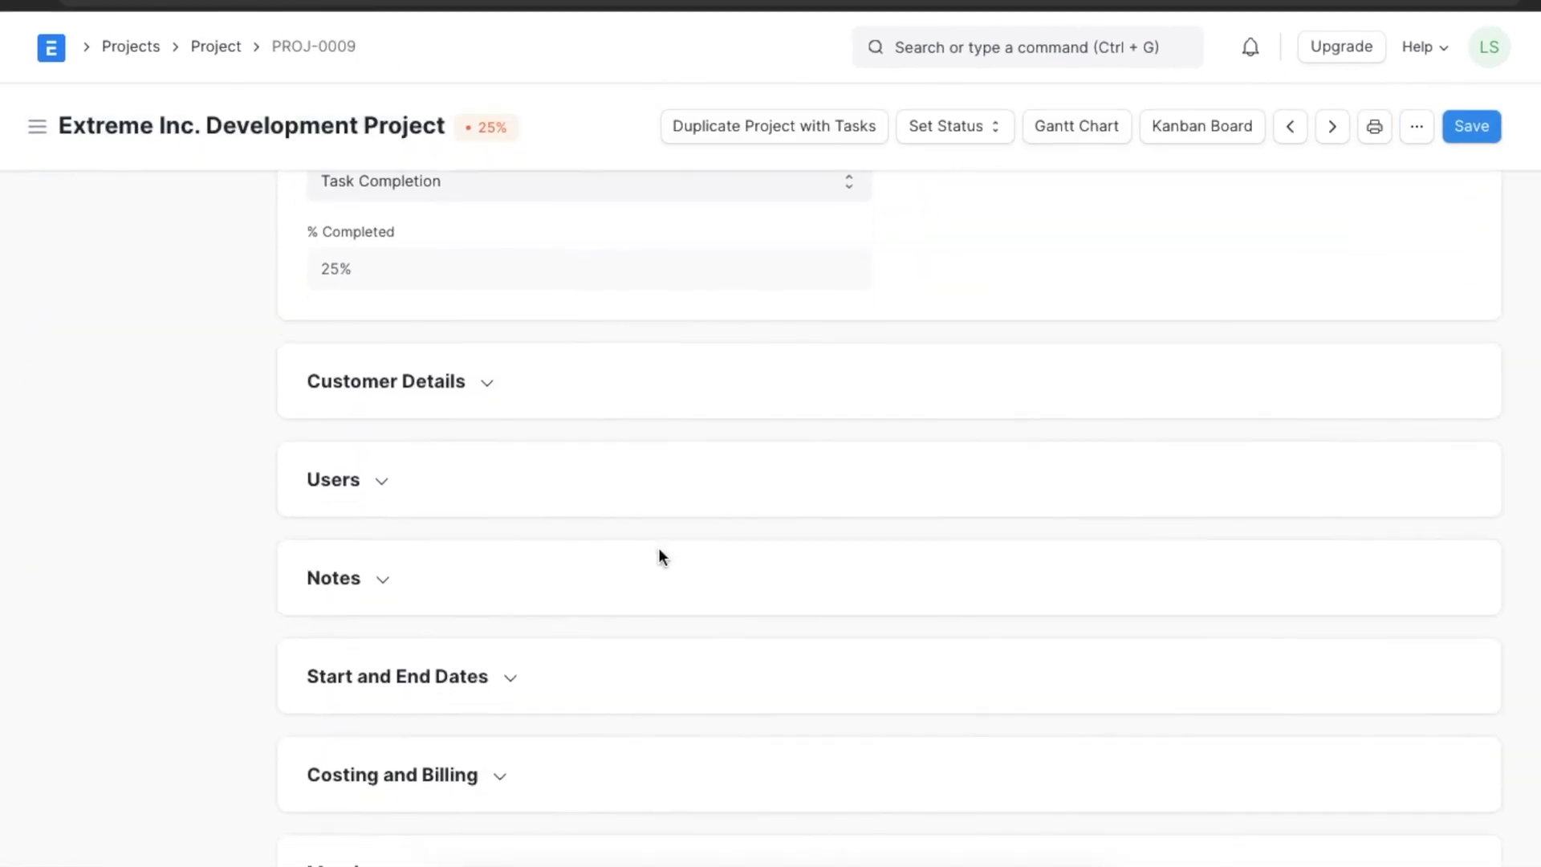
click(390, 456)
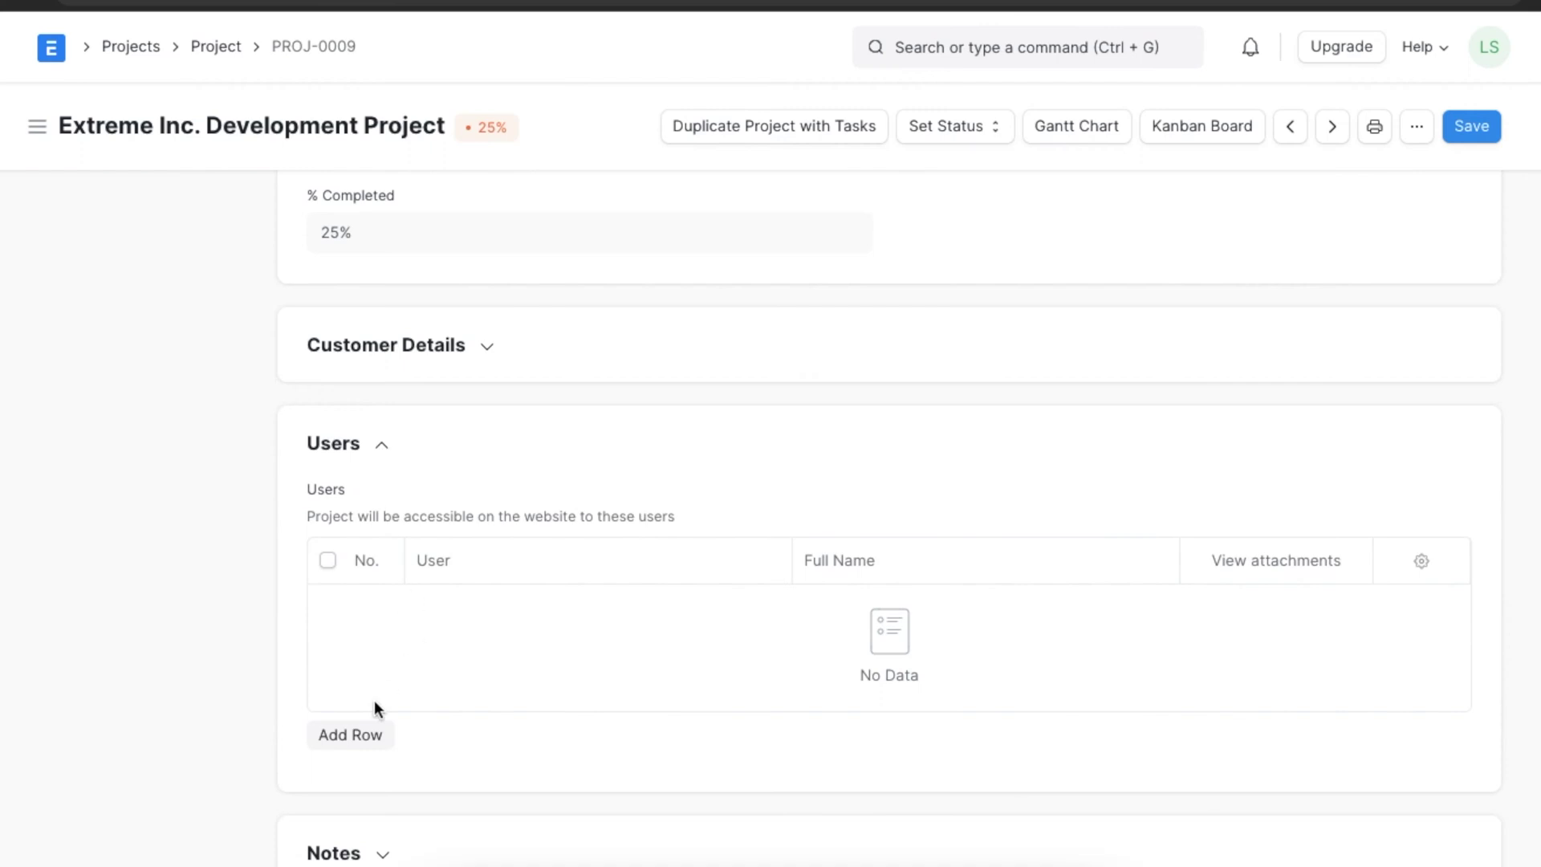
click(365, 733)
Assign the new contact's user, save the project, then follow the e-mail's registration link.
scroll(488, 365, down, 3)
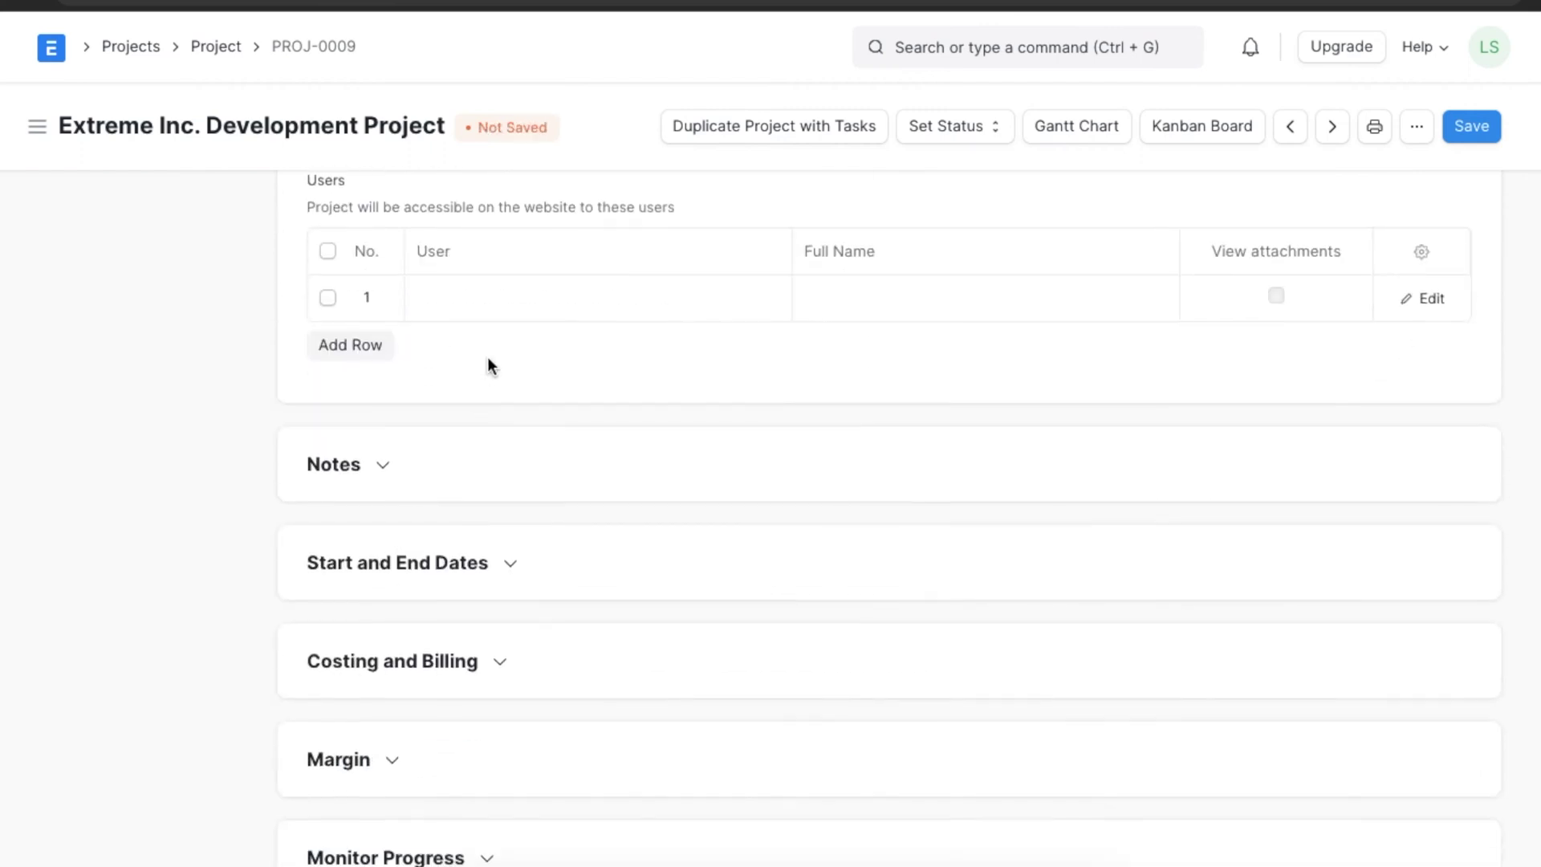
click(522, 309)
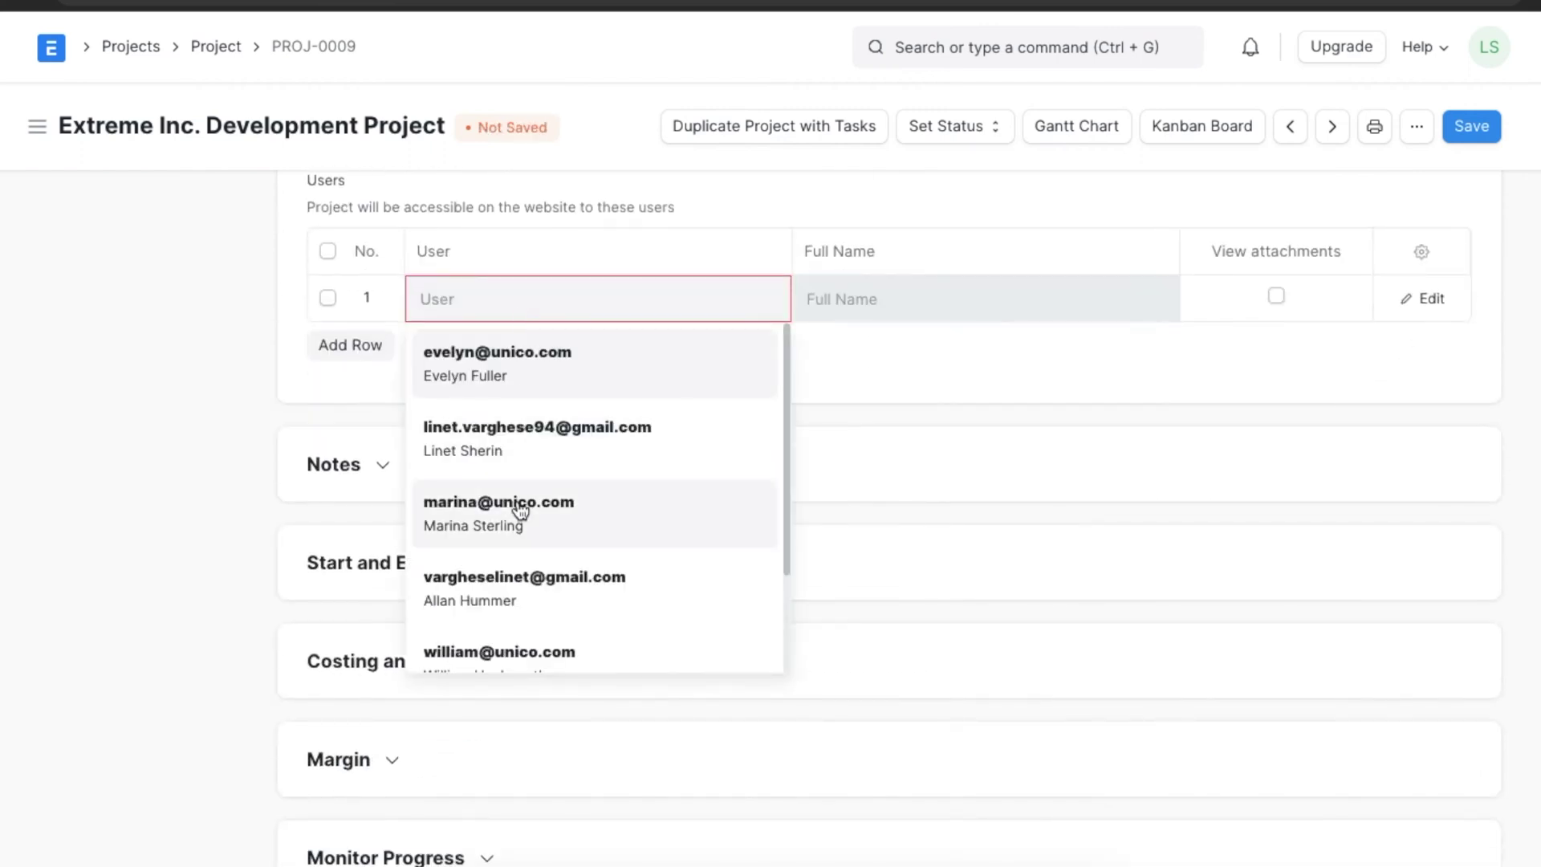
click(530, 568)
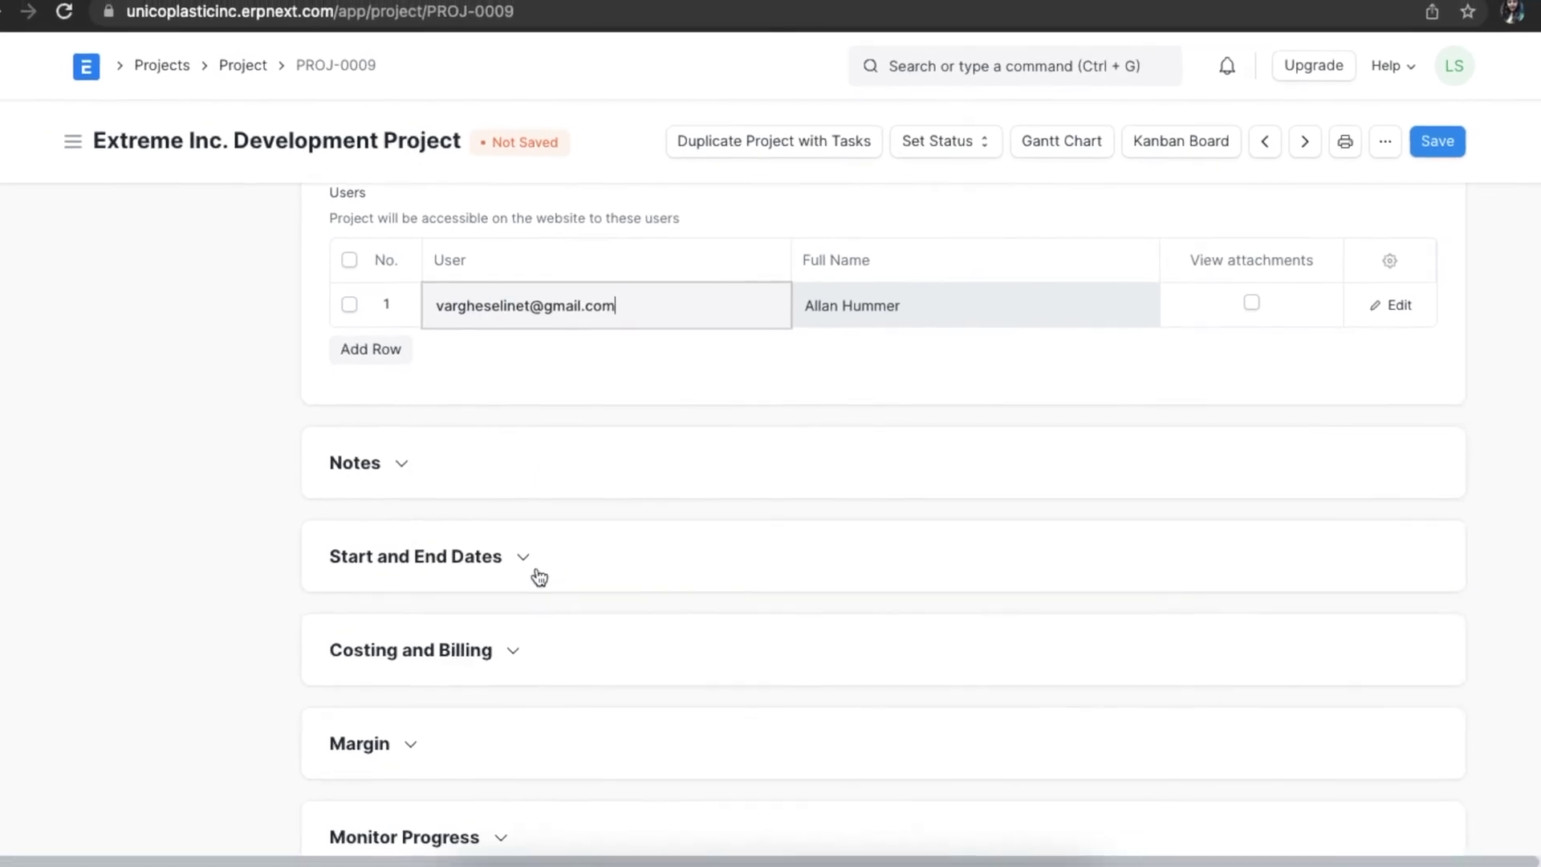
click(1416, 157)
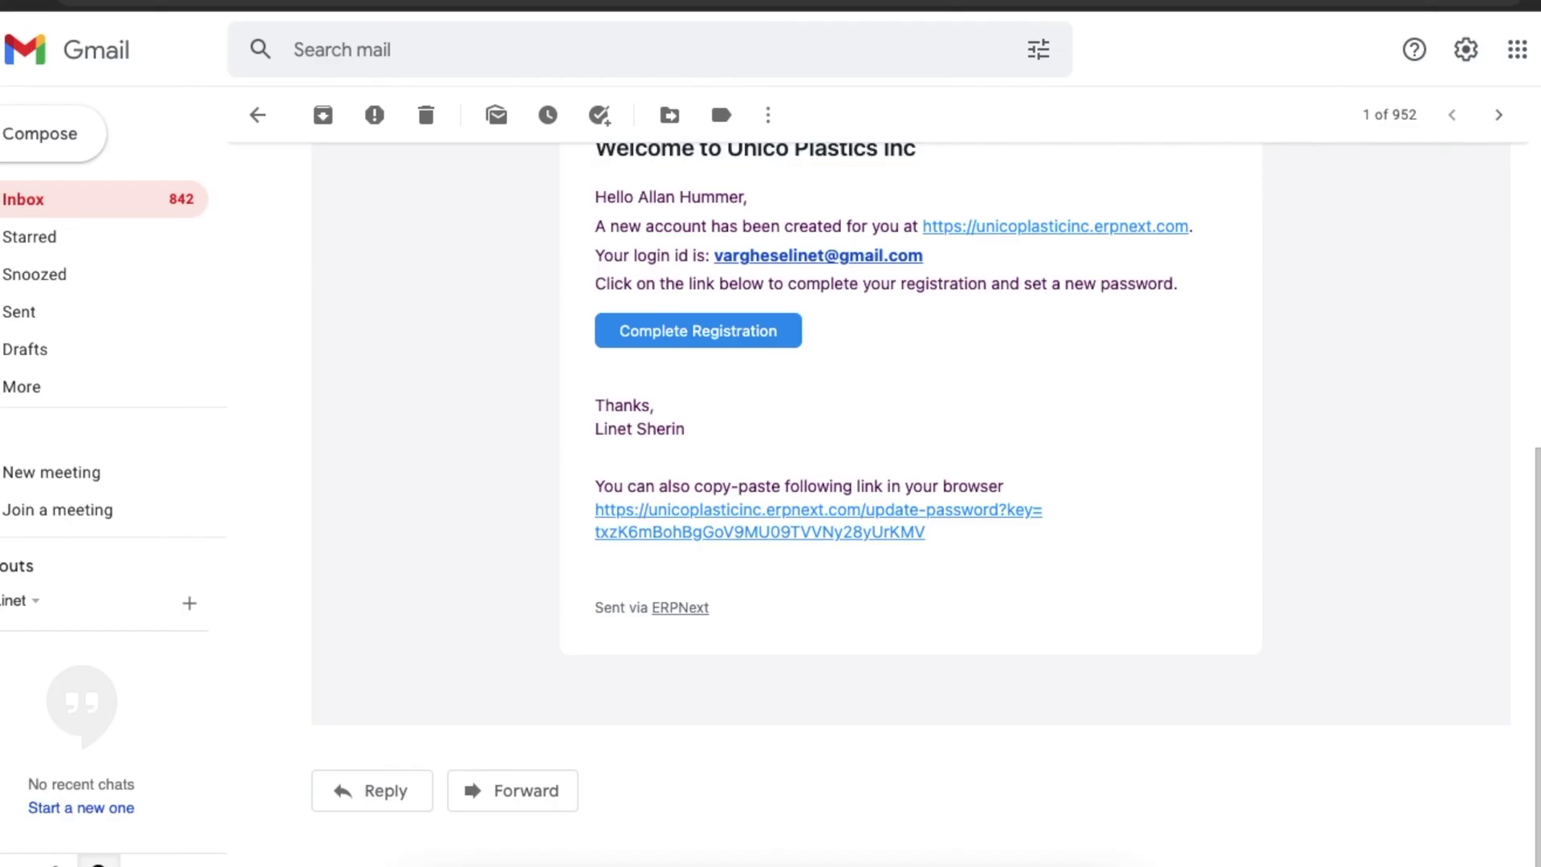
scroll(835, 383, up, 1)
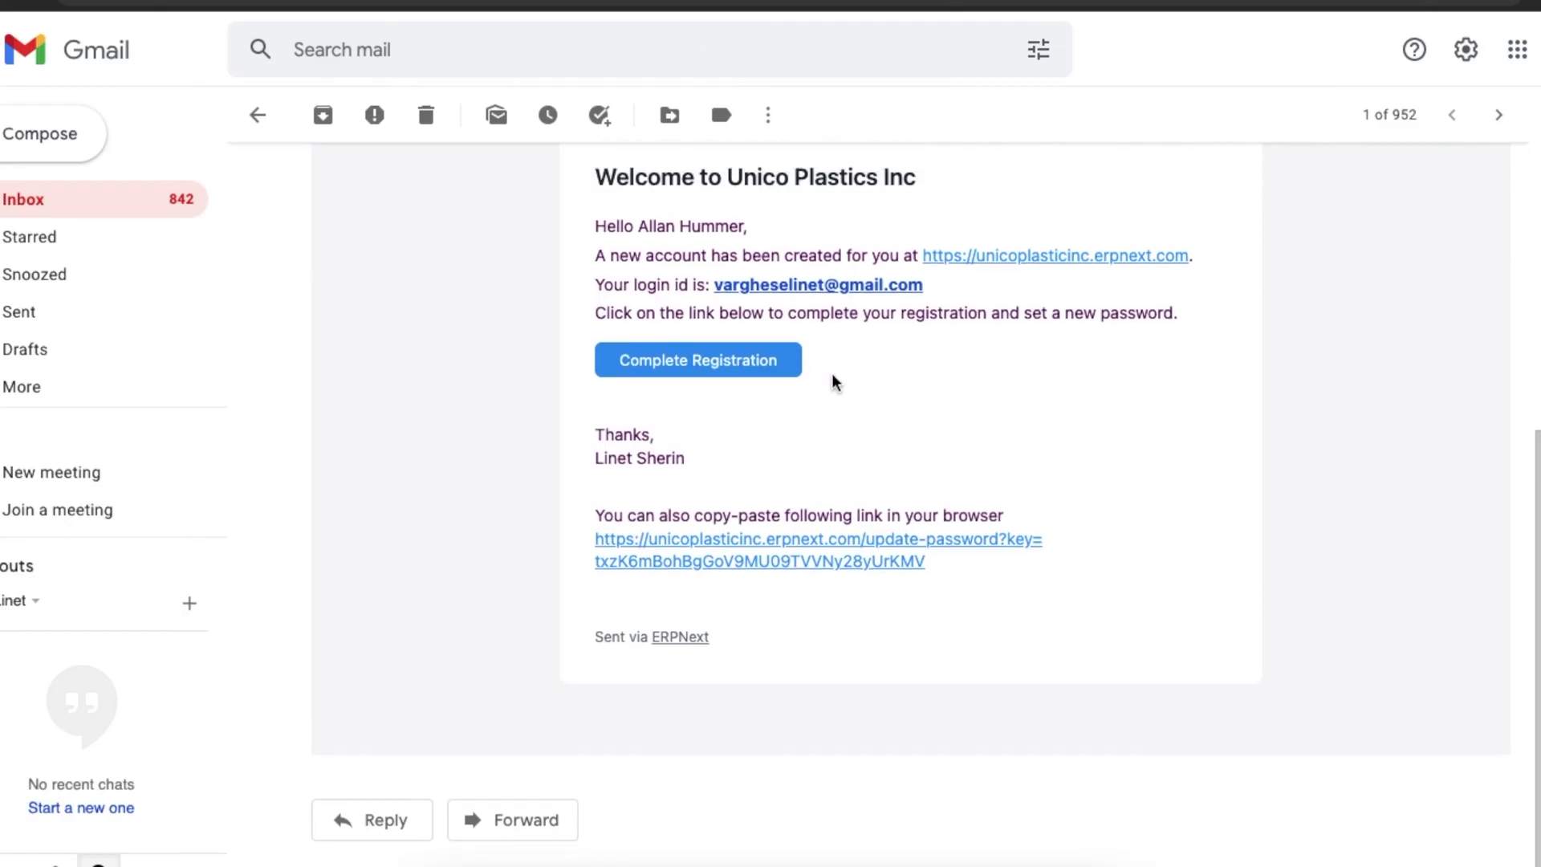
click(739, 411)
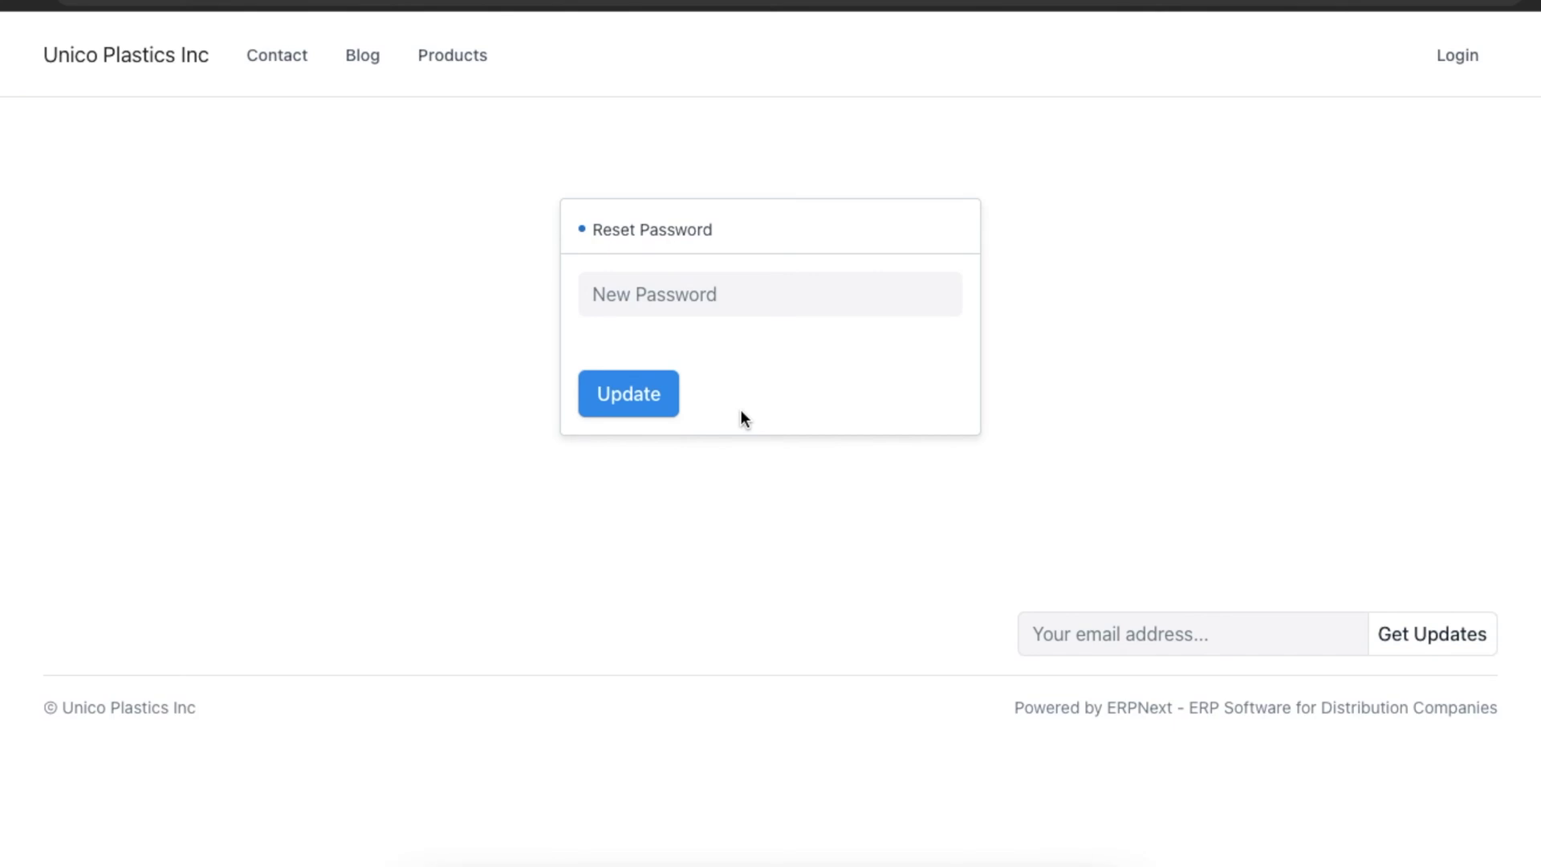
Set the new user's password on the Reset Password page and confirm it.
click(746, 307)
text(••••••)
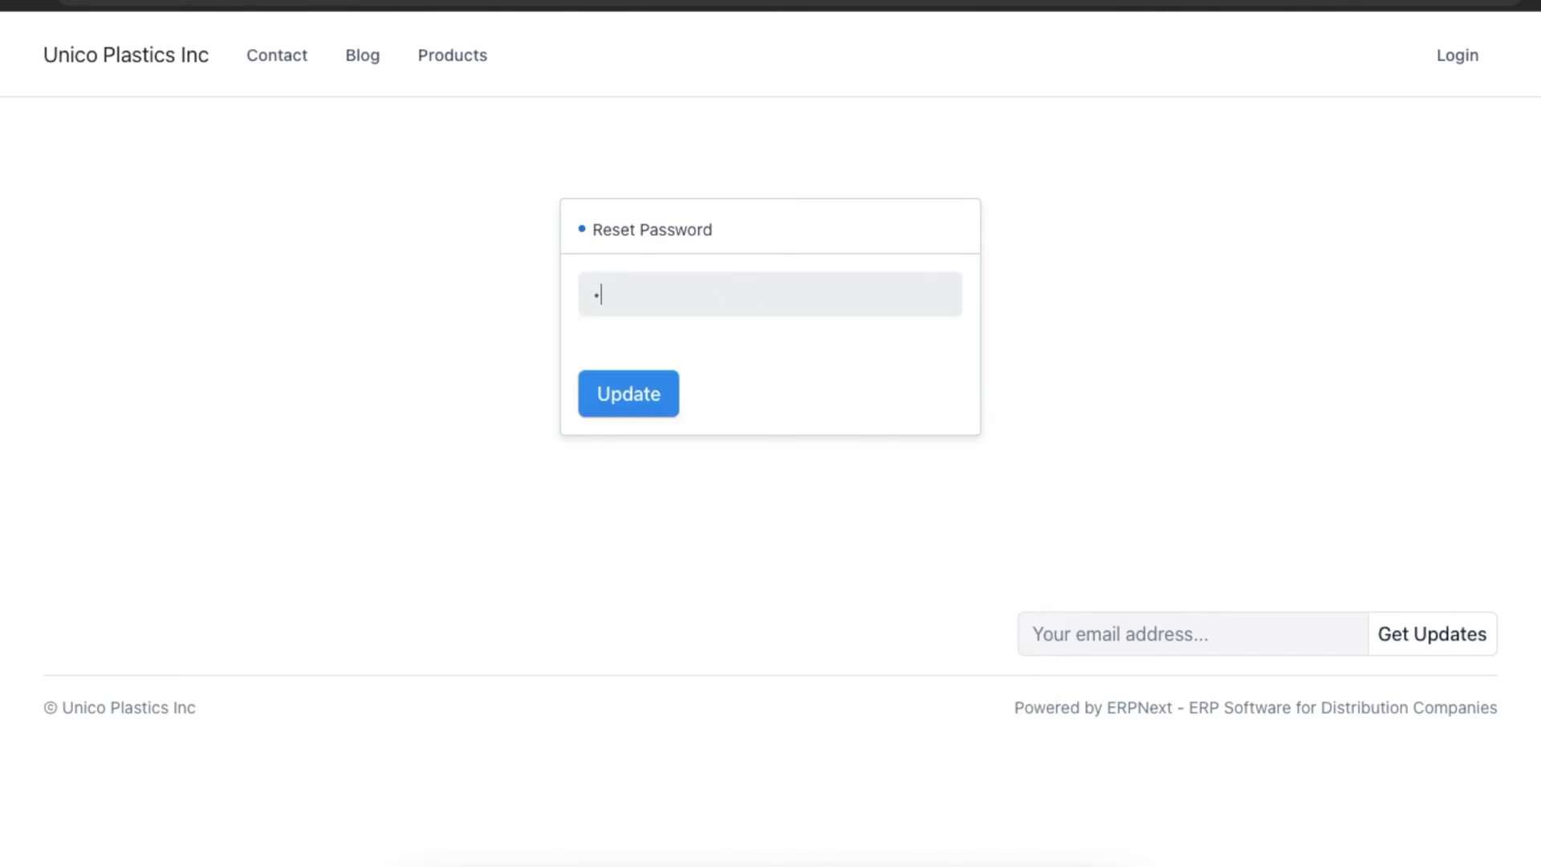
text(•••••)
click(635, 397)
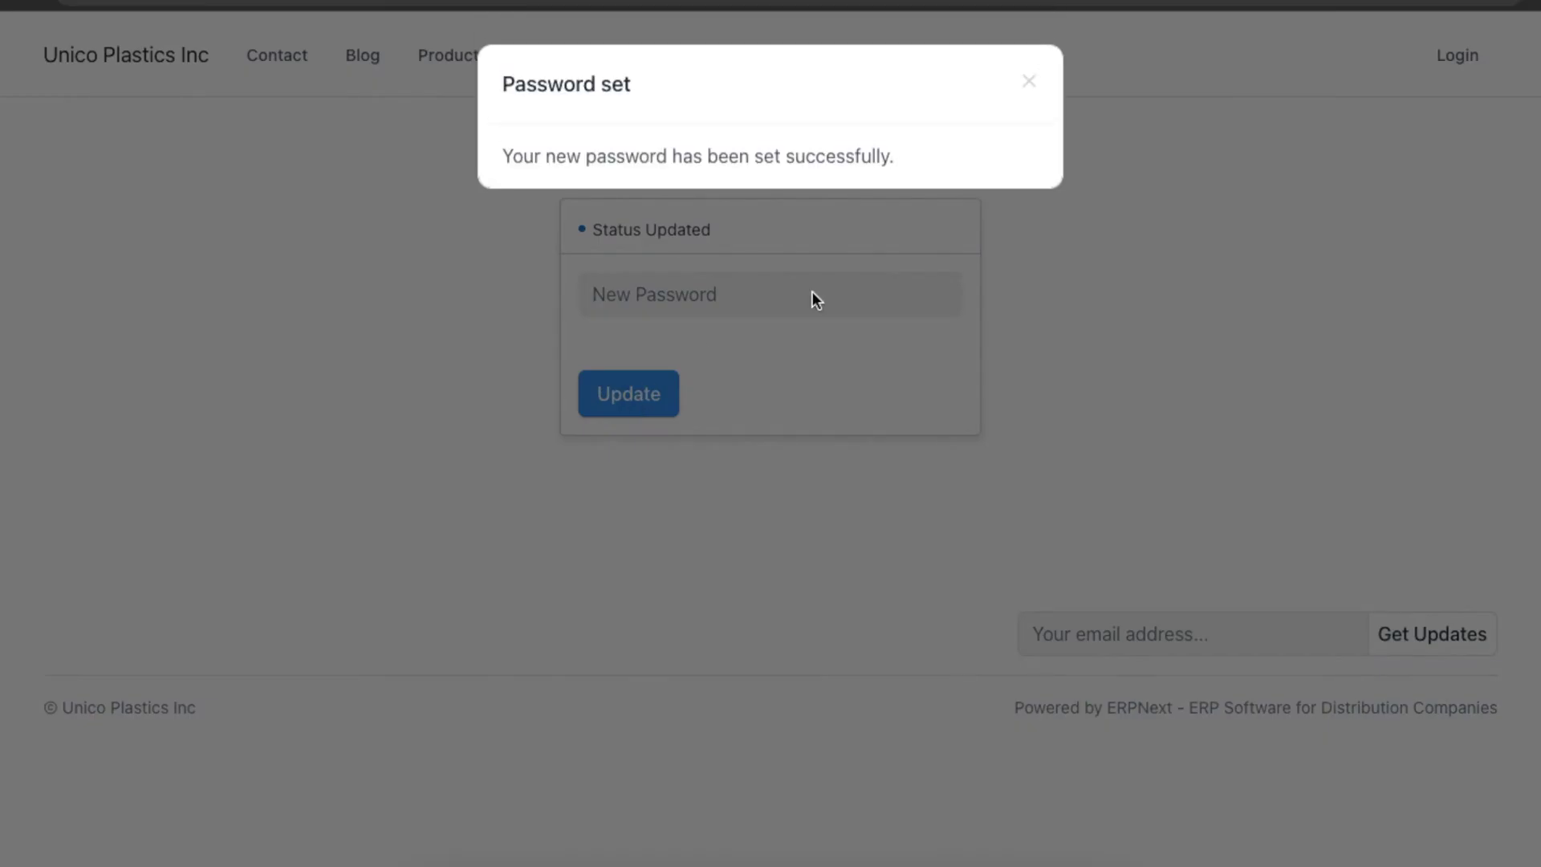
click(1027, 84)
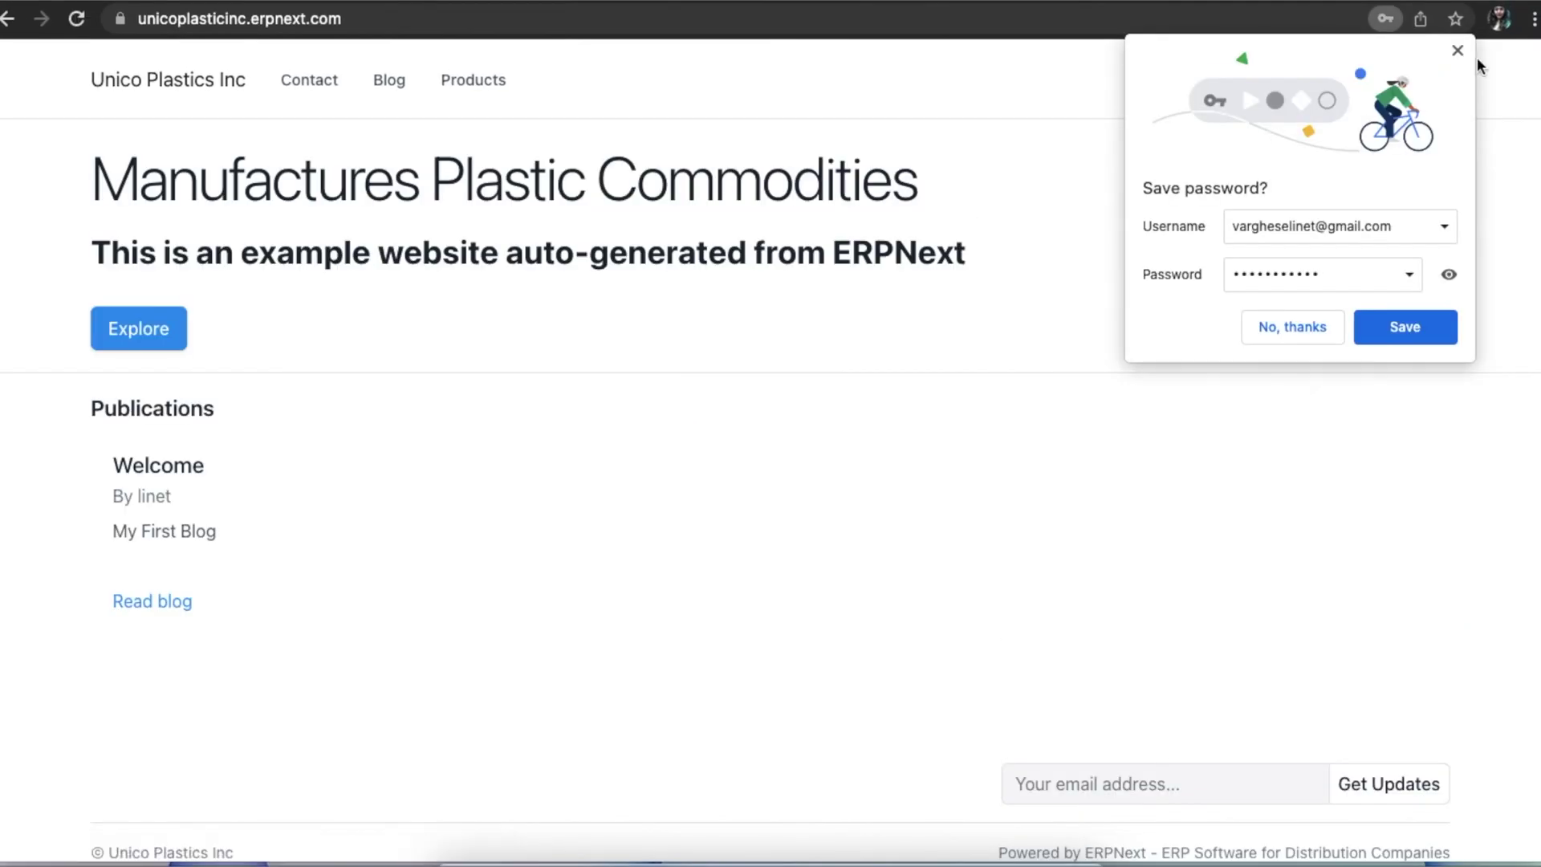
click(1458, 51)
In My Account, open the Development task of the Extreme Inc. Development Project.
click(1413, 80)
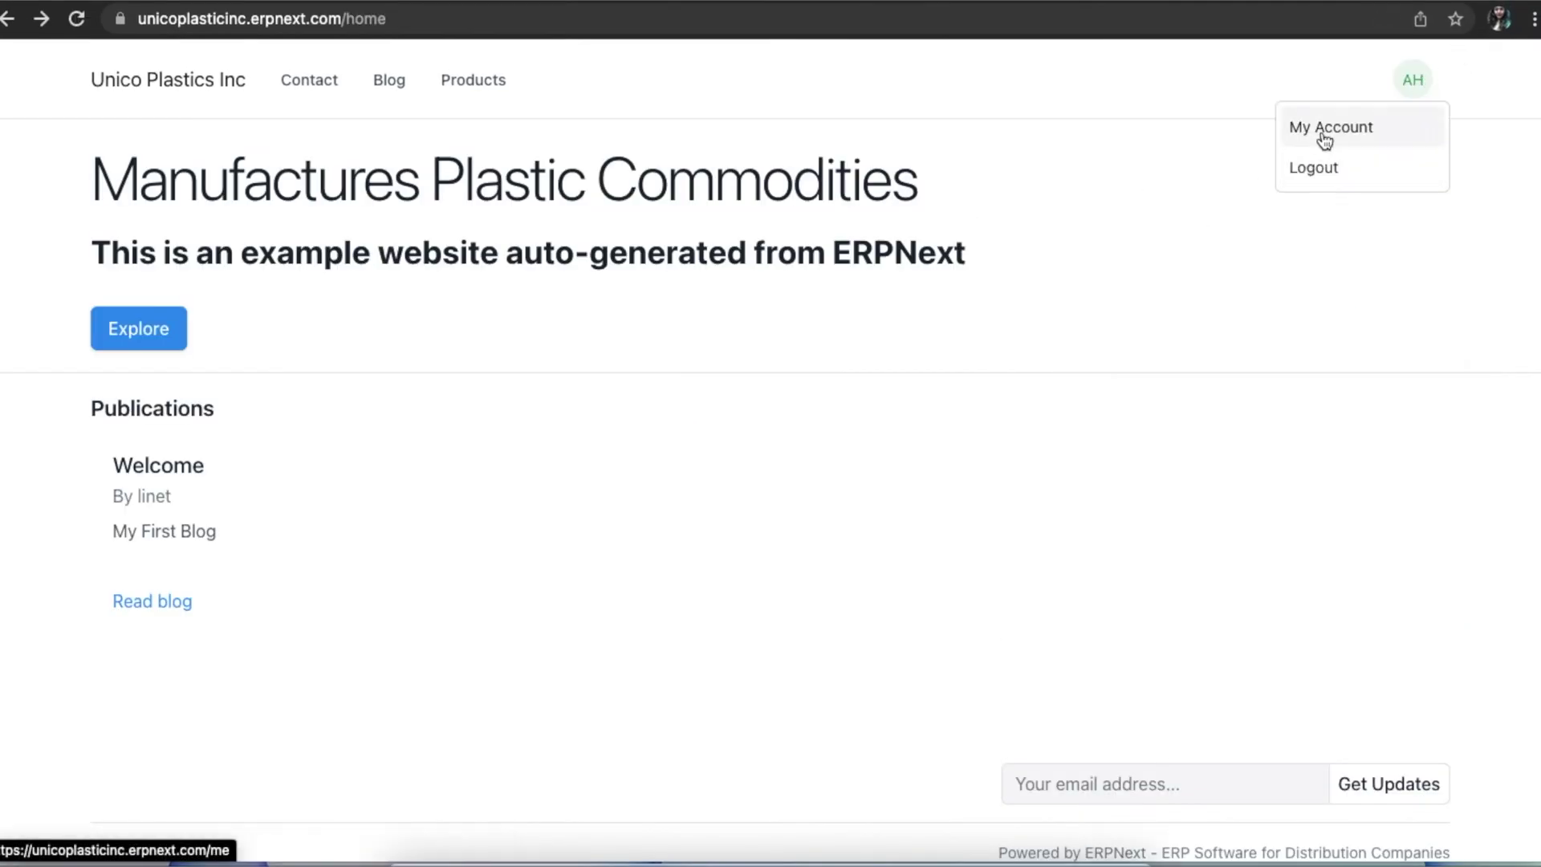
click(1323, 137)
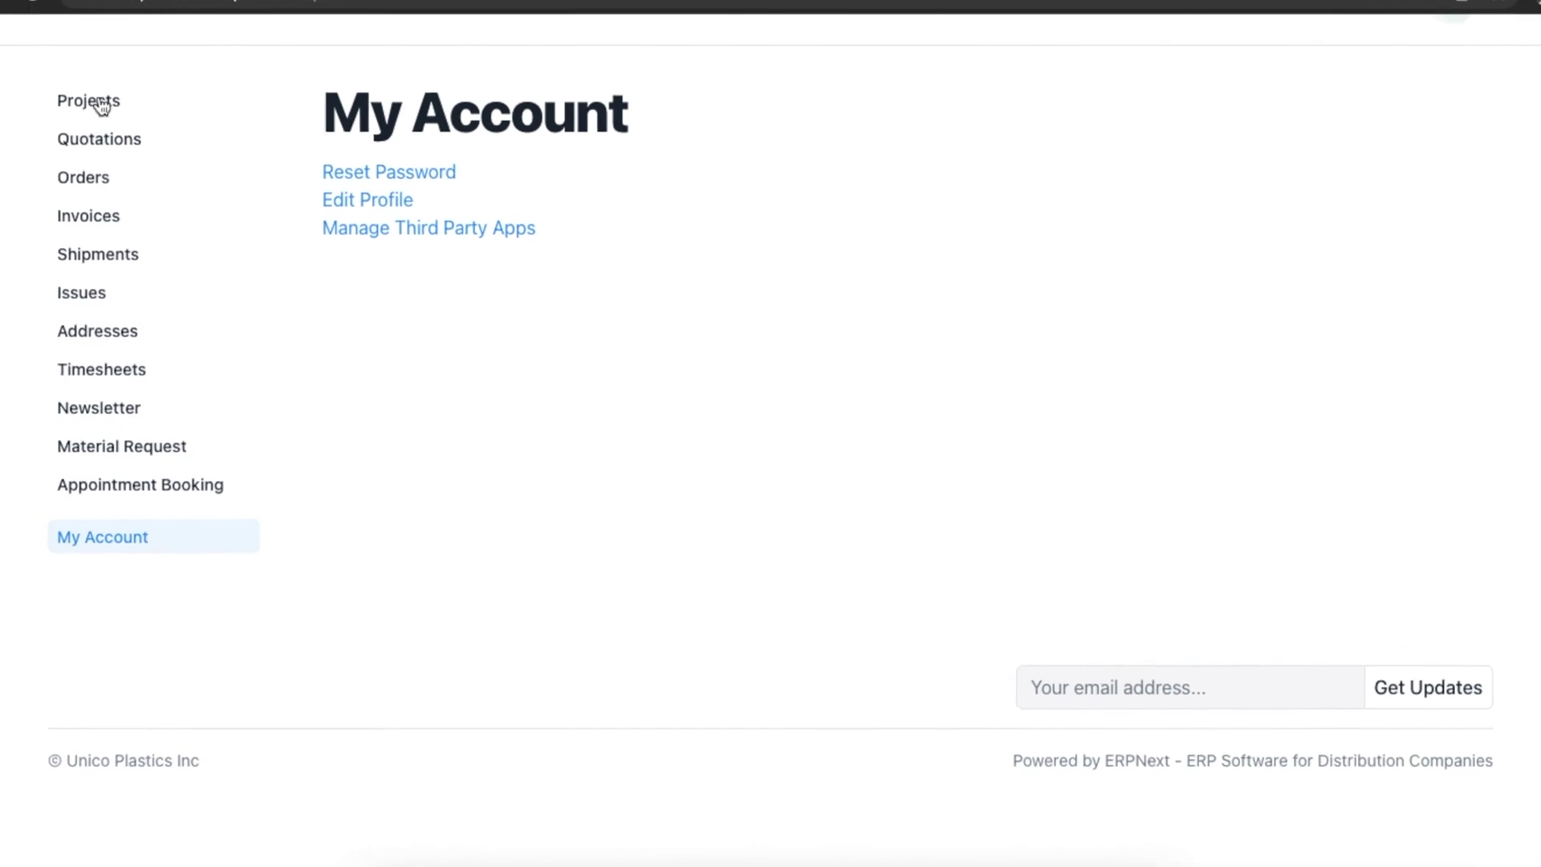
click(95, 102)
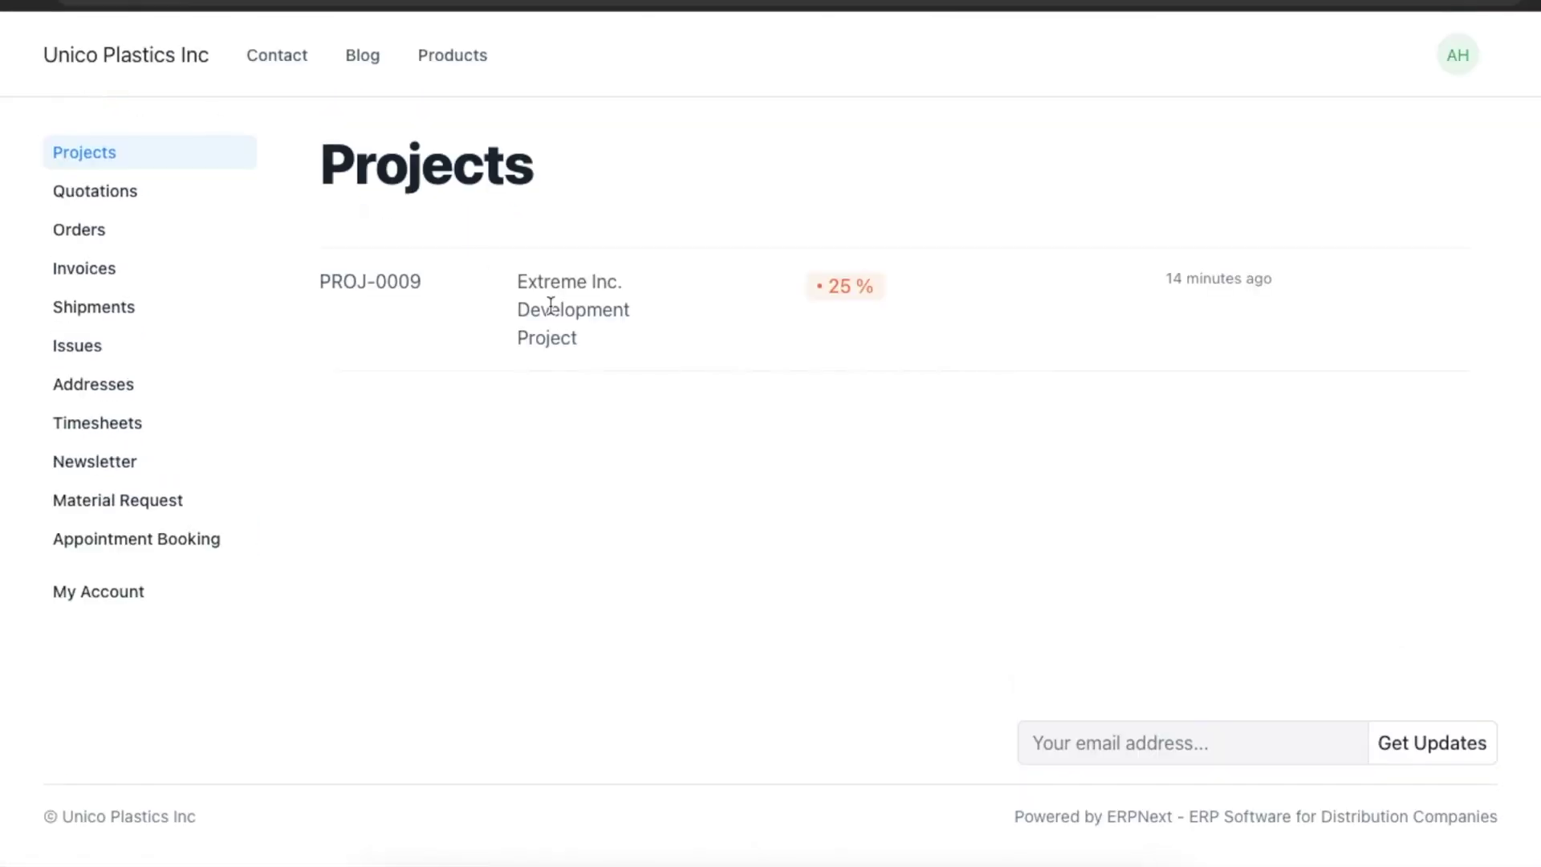
click(465, 320)
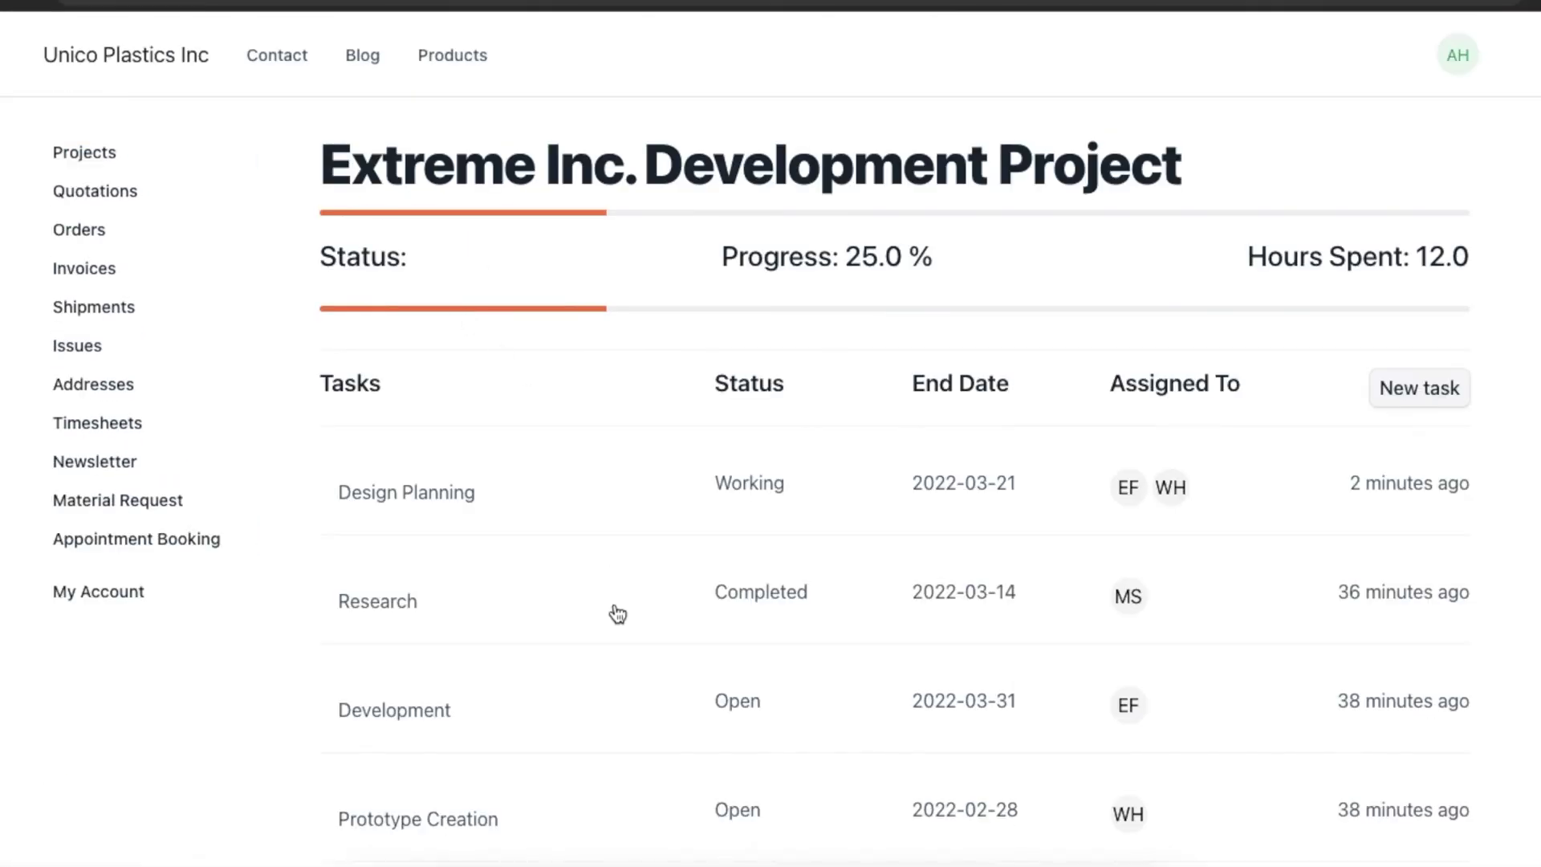
scroll(617, 615, down, 2)
scroll(617, 614, down, 2)
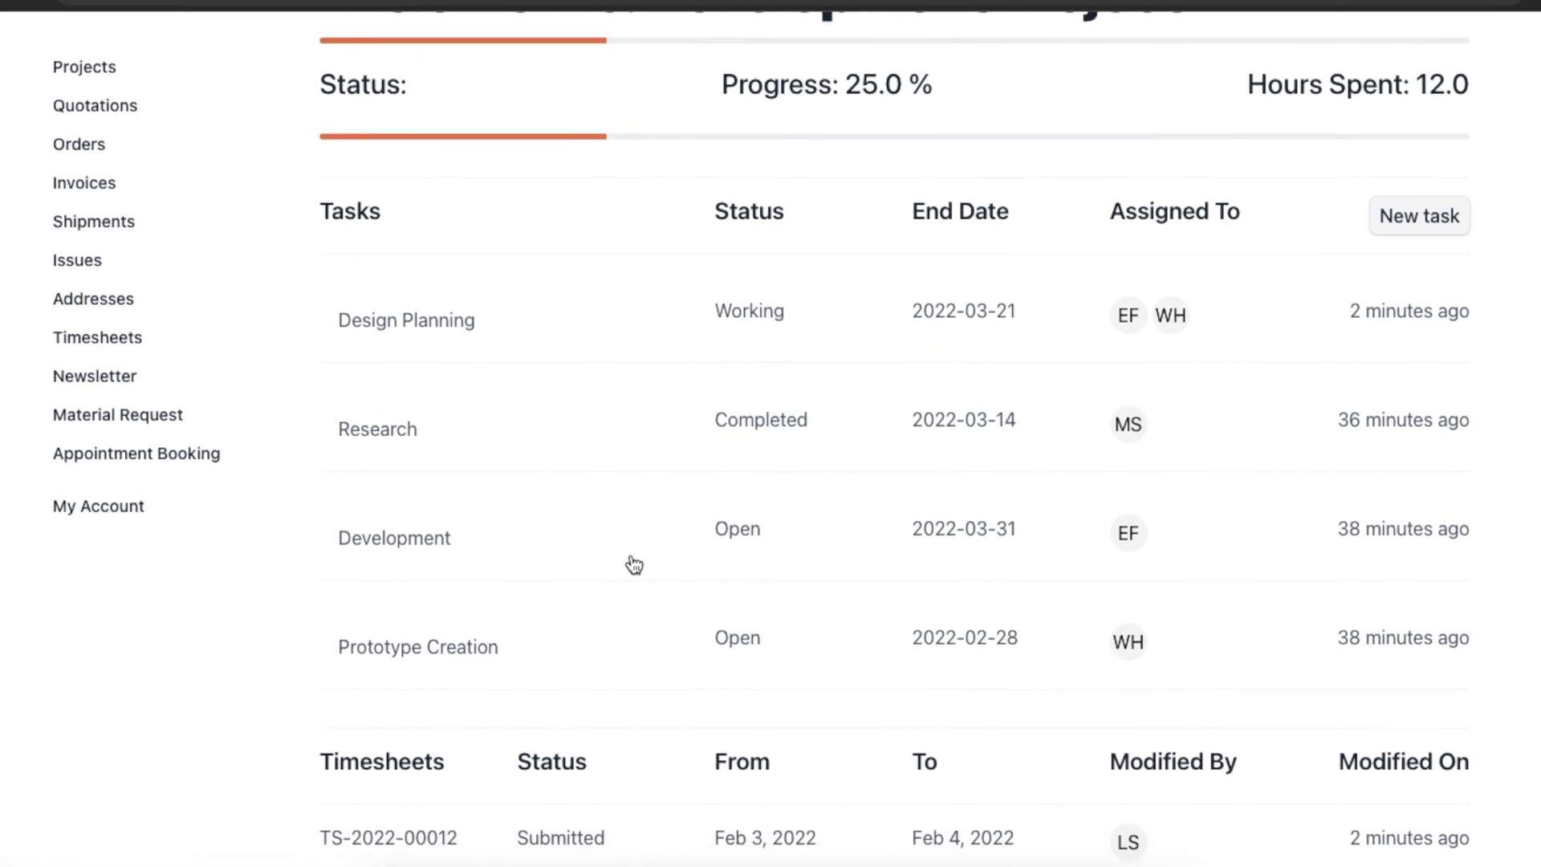
click(587, 548)
Post the comment 'Kindly expedite the process' and return to the project page.
scroll(587, 548, down, 10)
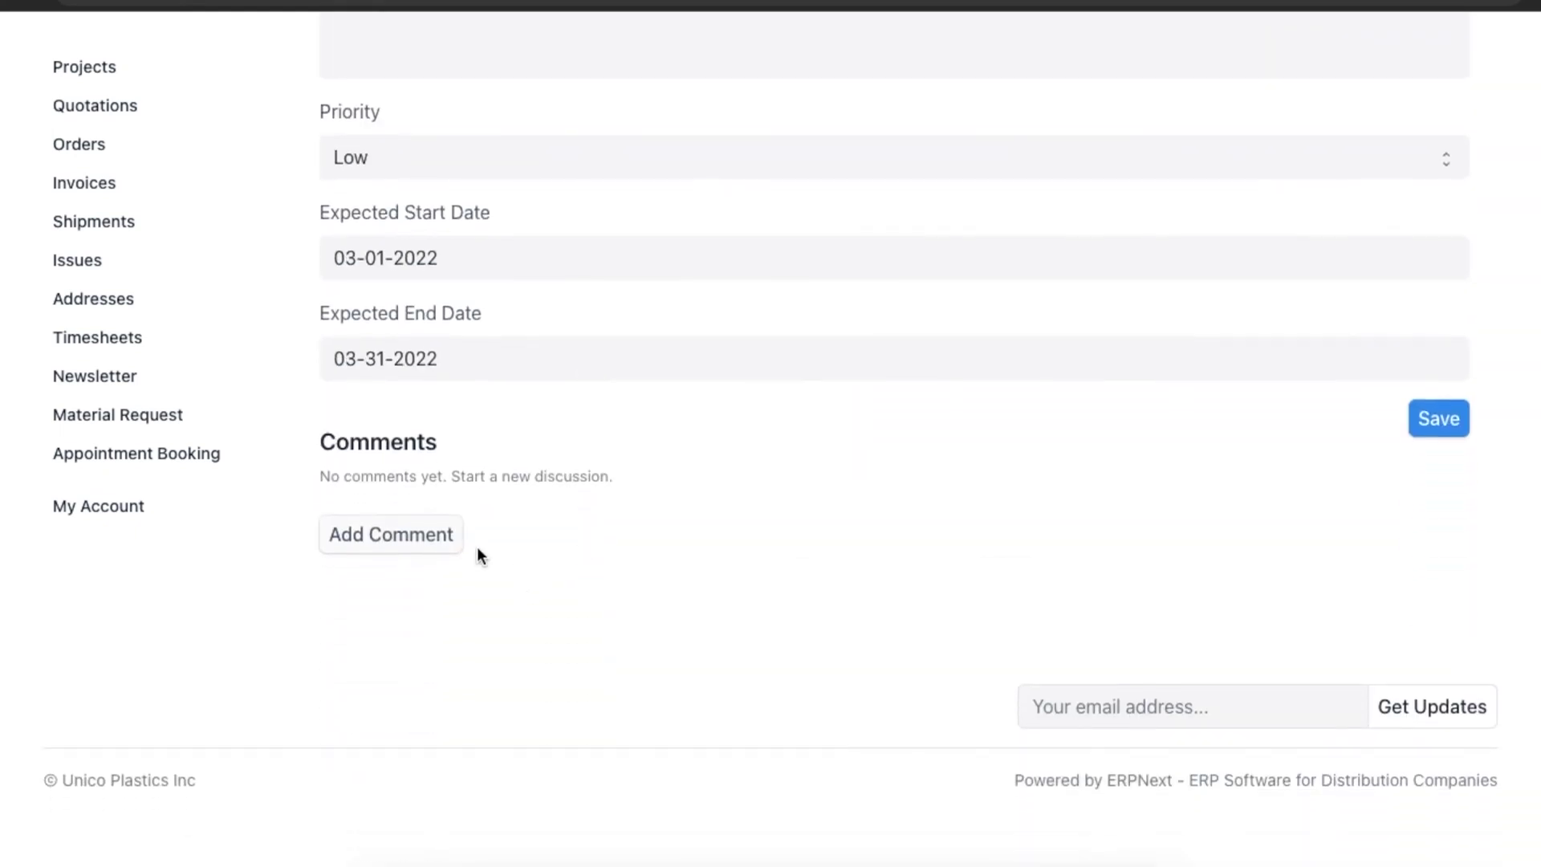
click(441, 533)
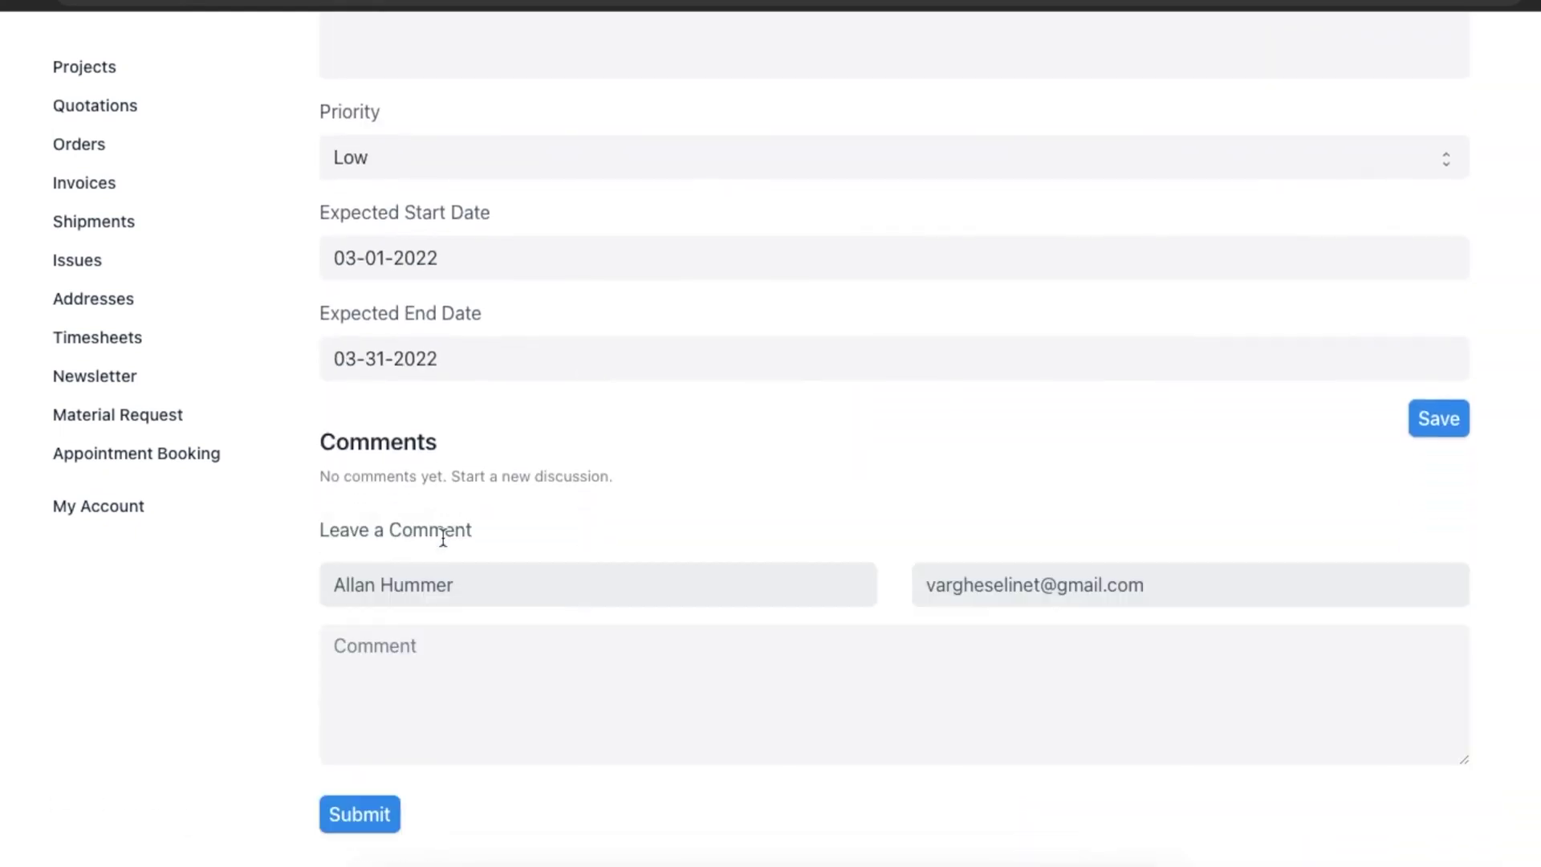
click(424, 646)
text(Kindly exp)
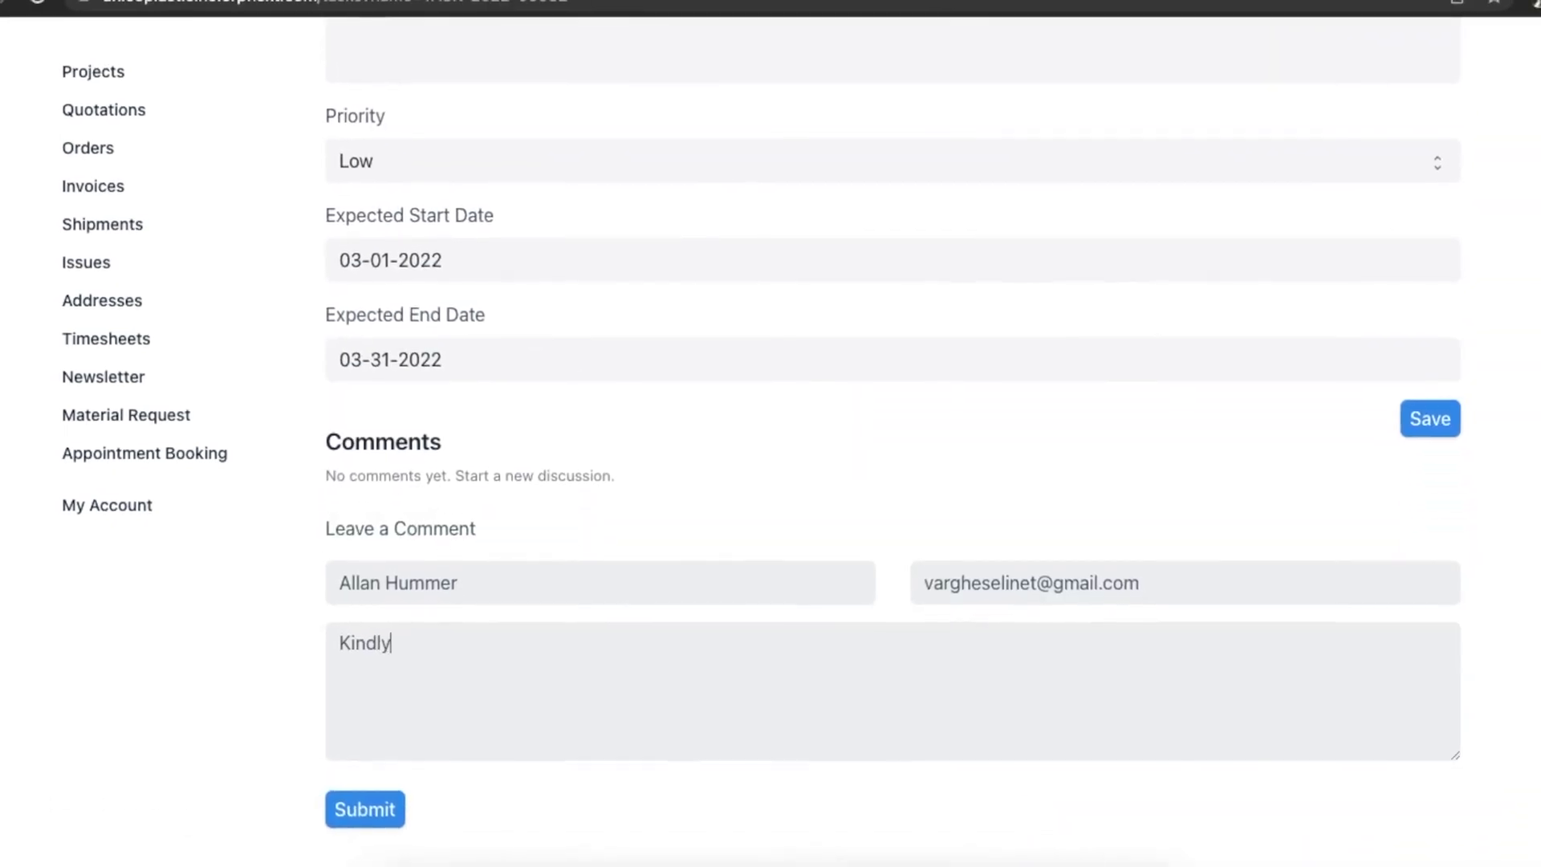
text(edite the pro)
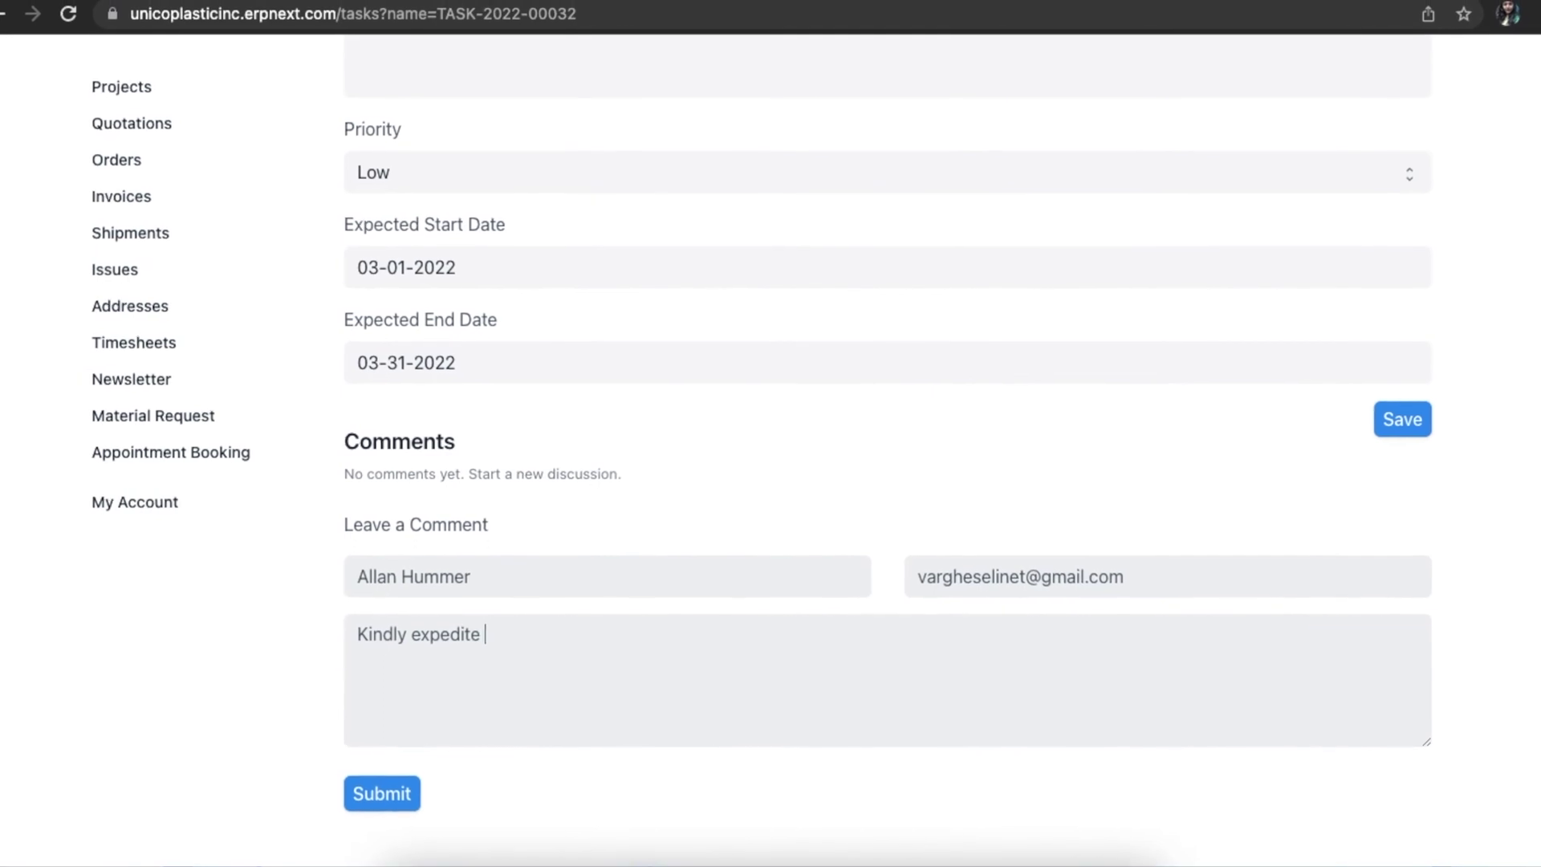
text(cess)
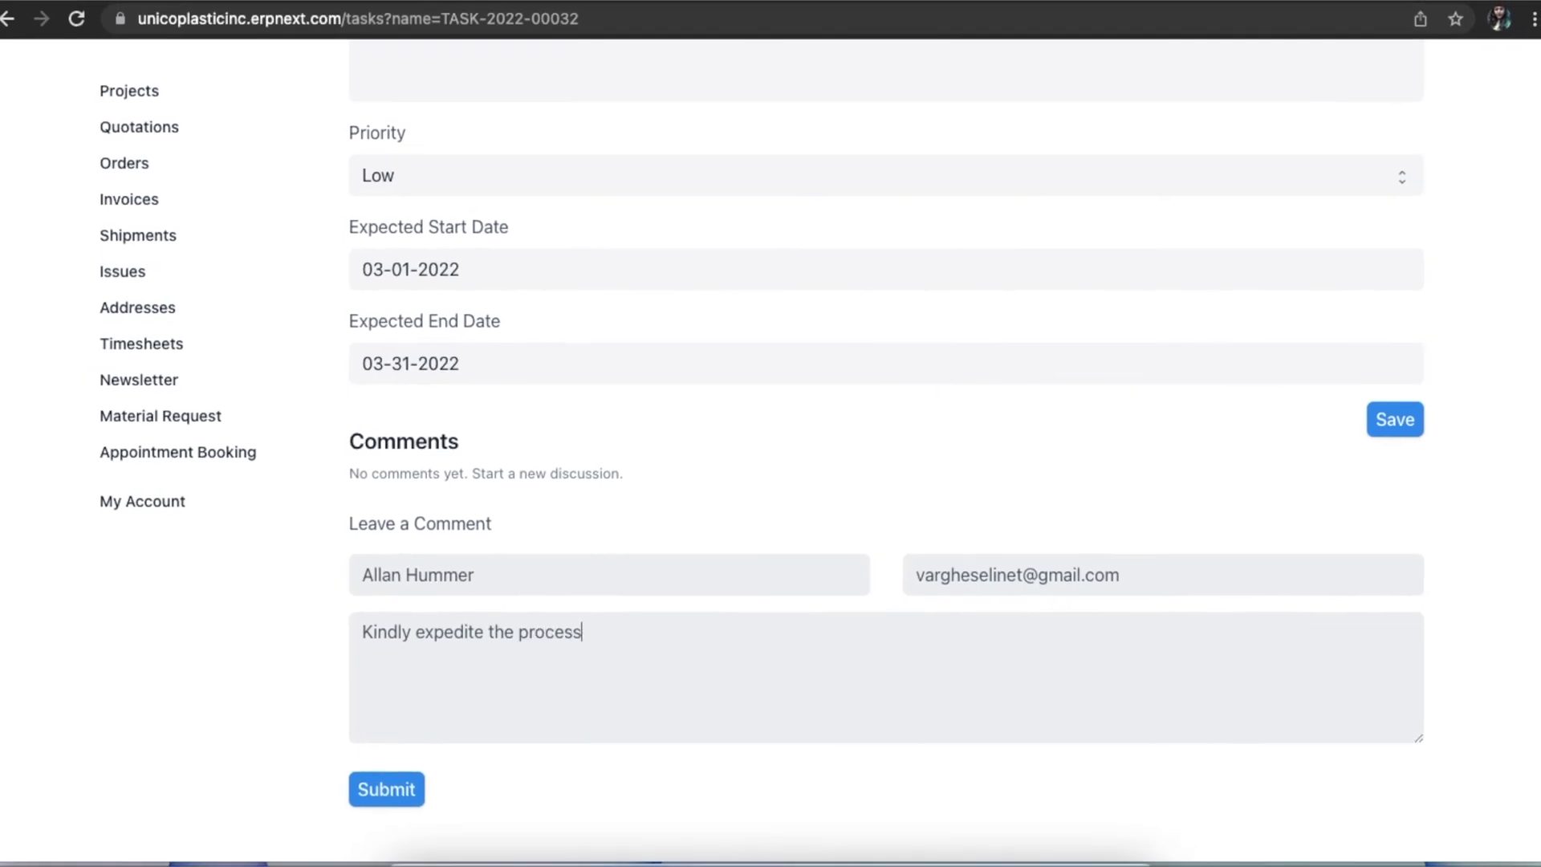
click(398, 795)
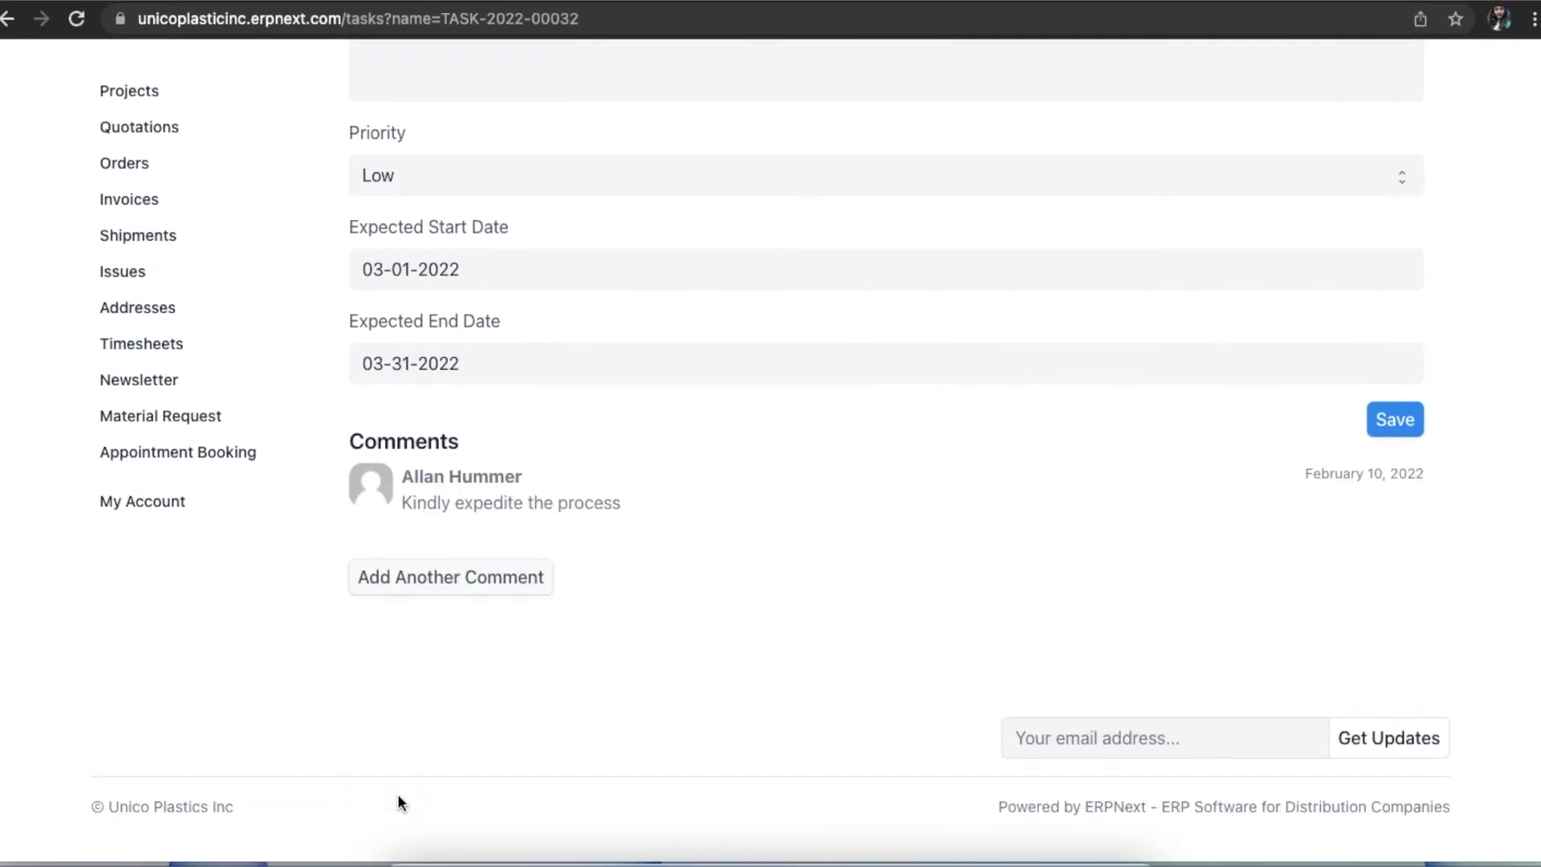
scroll(962, 548, up, 10)
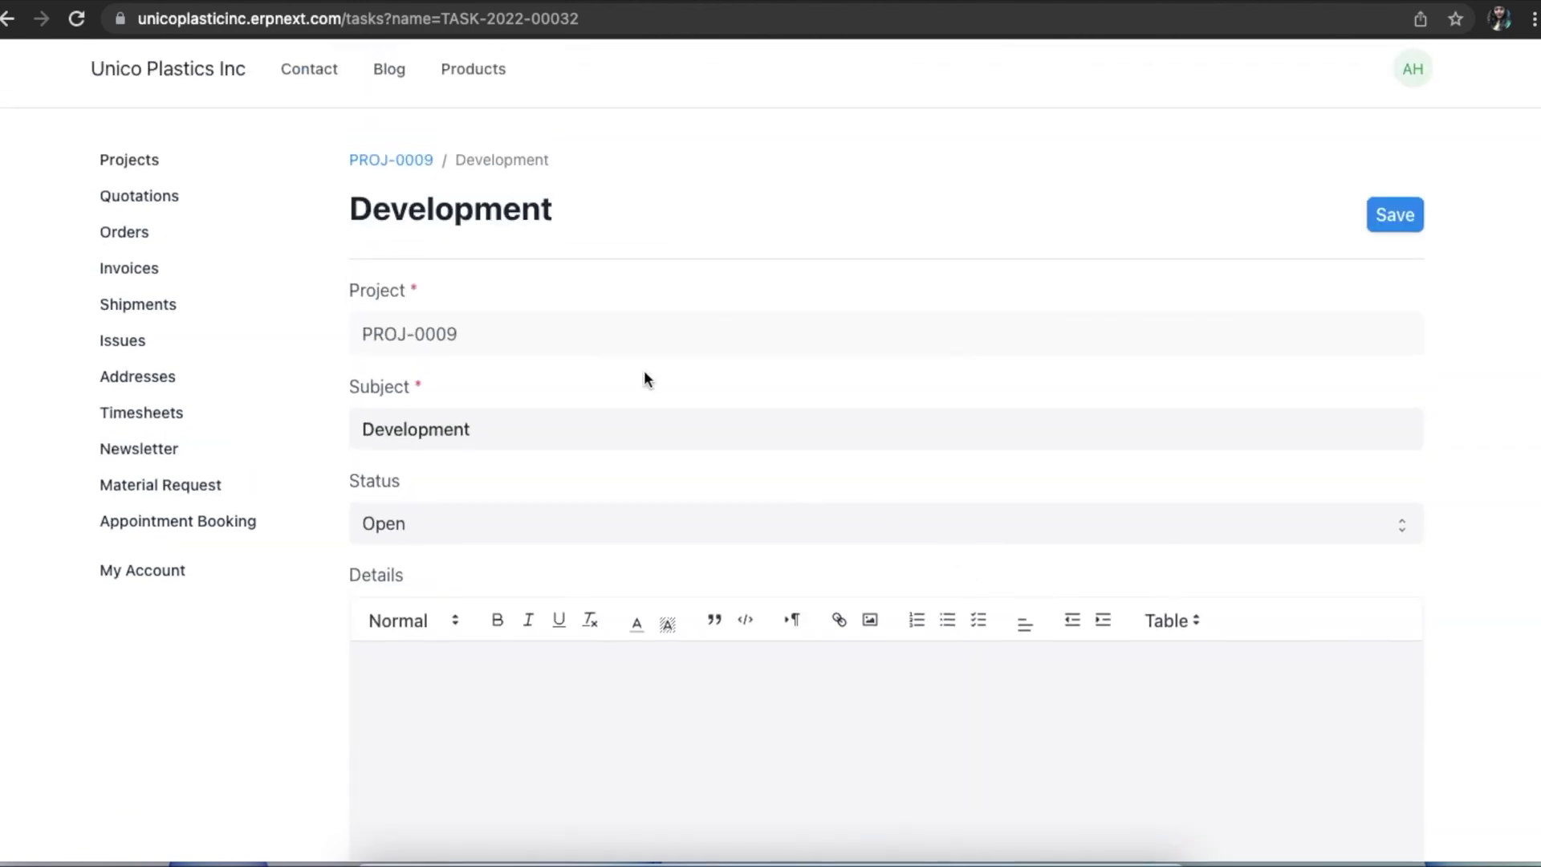
click(404, 167)
Start a new task 'Execution' with status Open and details 'Project Go-live'.
click(1374, 391)
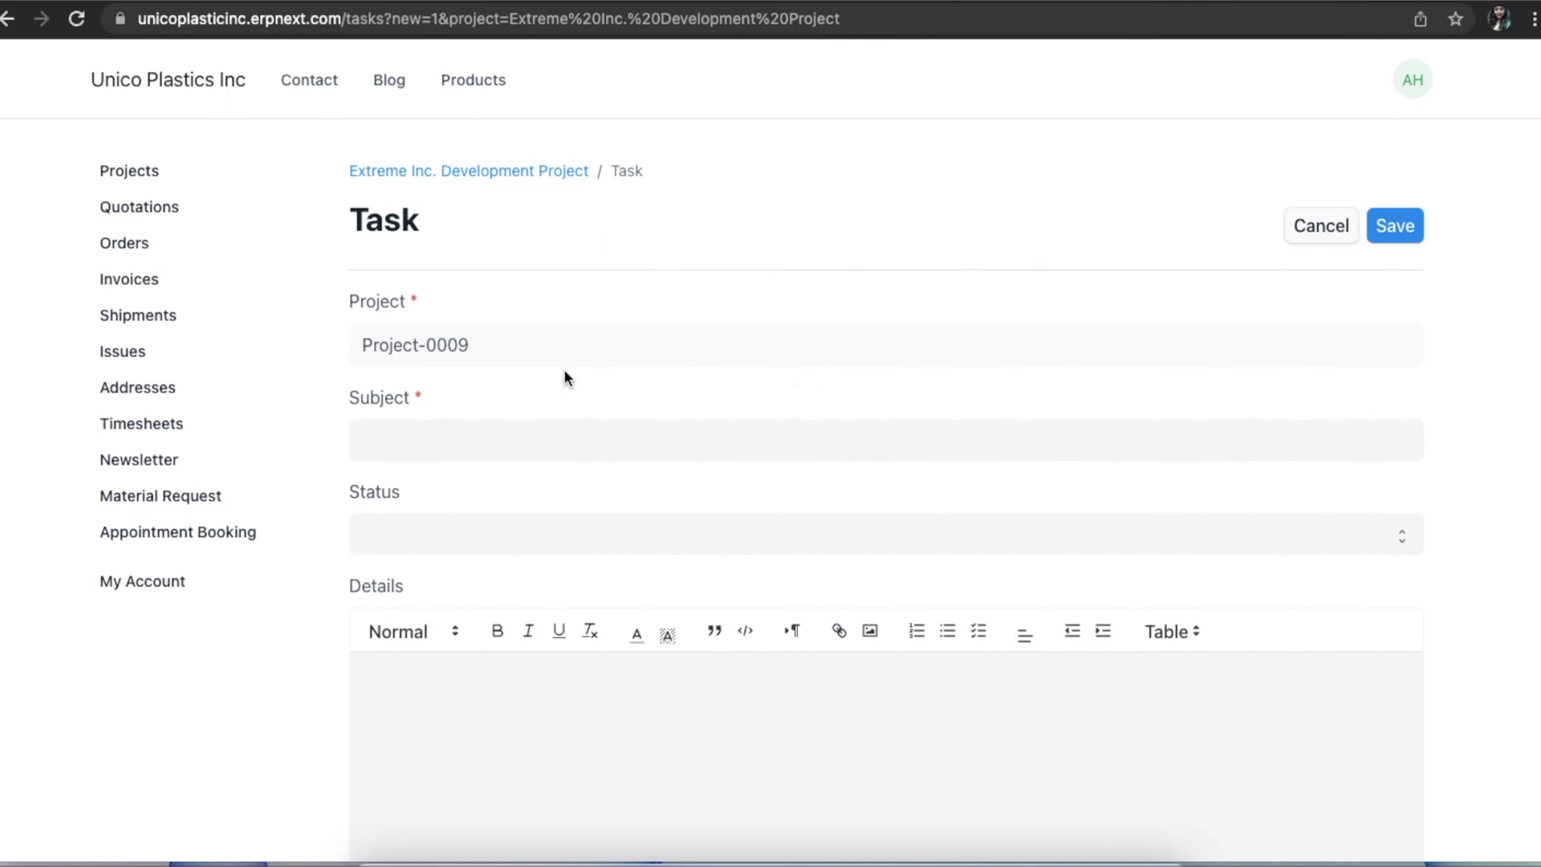
click(473, 438)
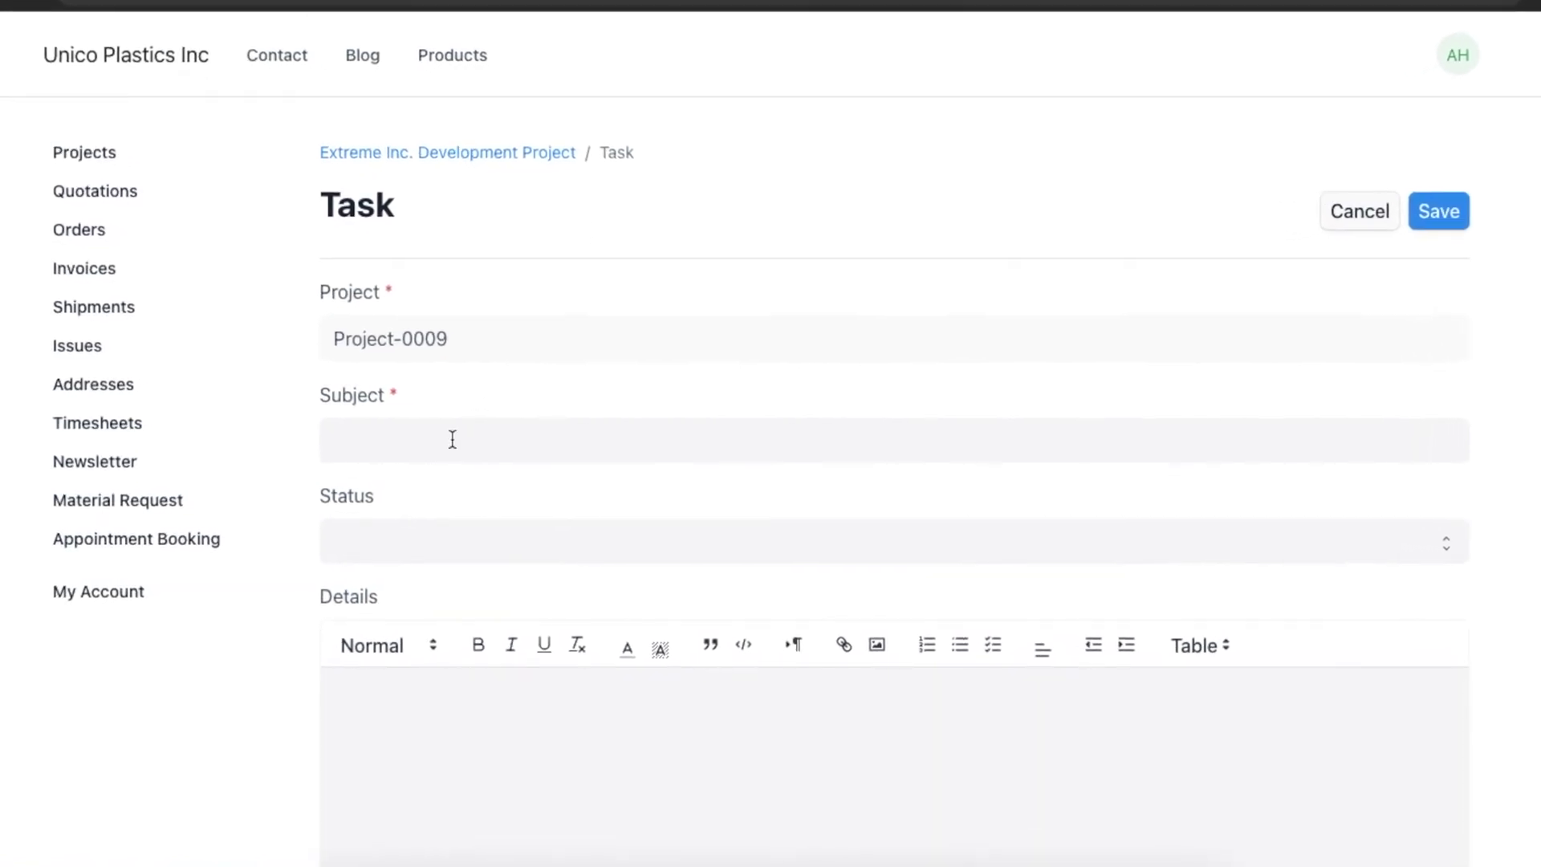
text(Execution)
click(412, 536)
click(411, 536)
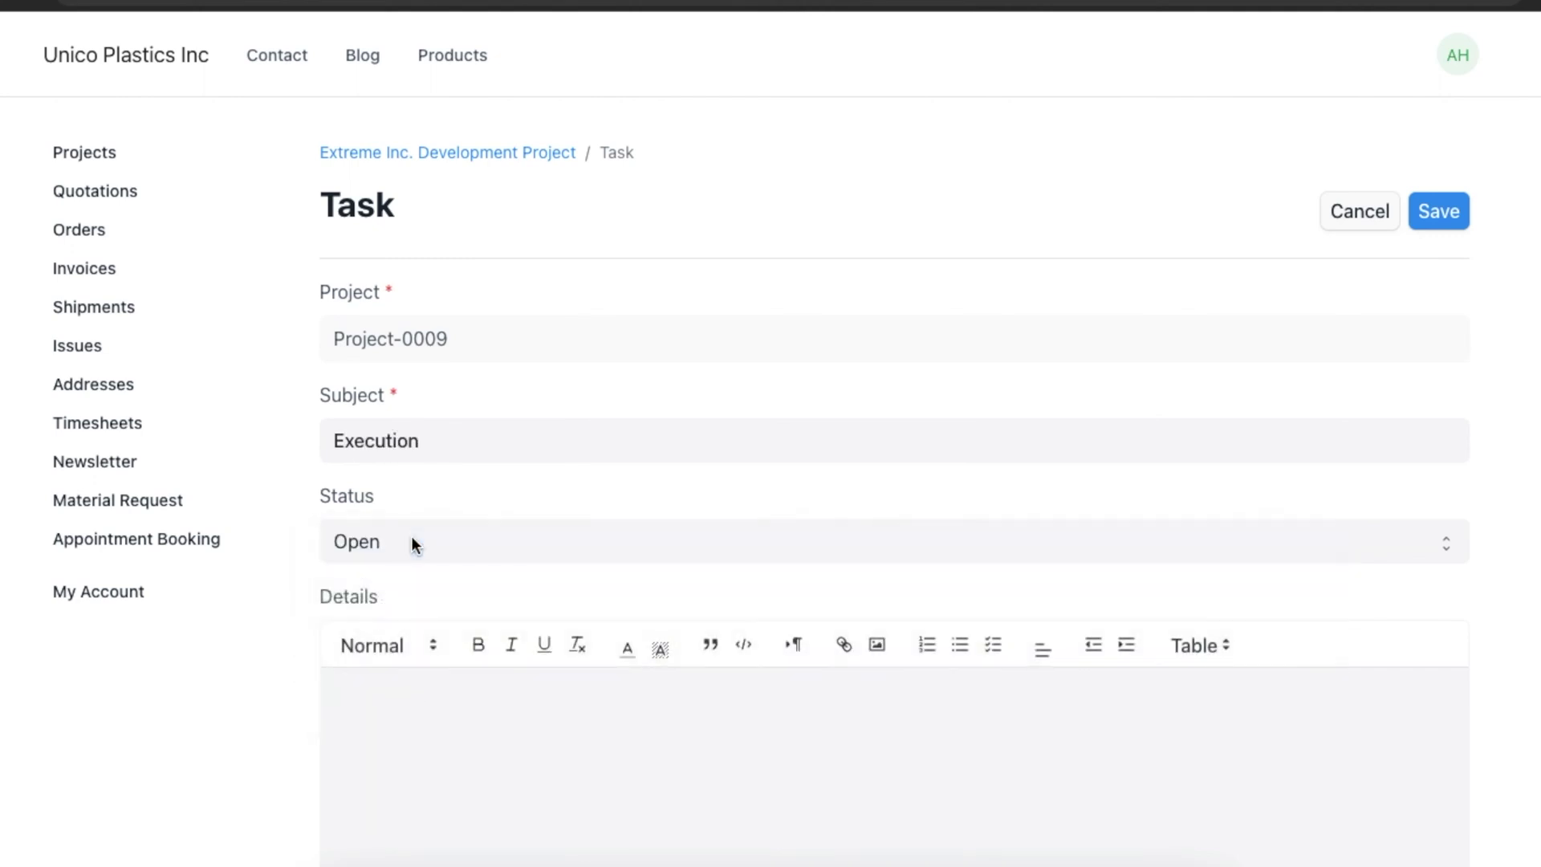
text(Project Go-live)
Set the task priority to High and the start date to 03-01-2022.
scroll(445, 717, down, 8)
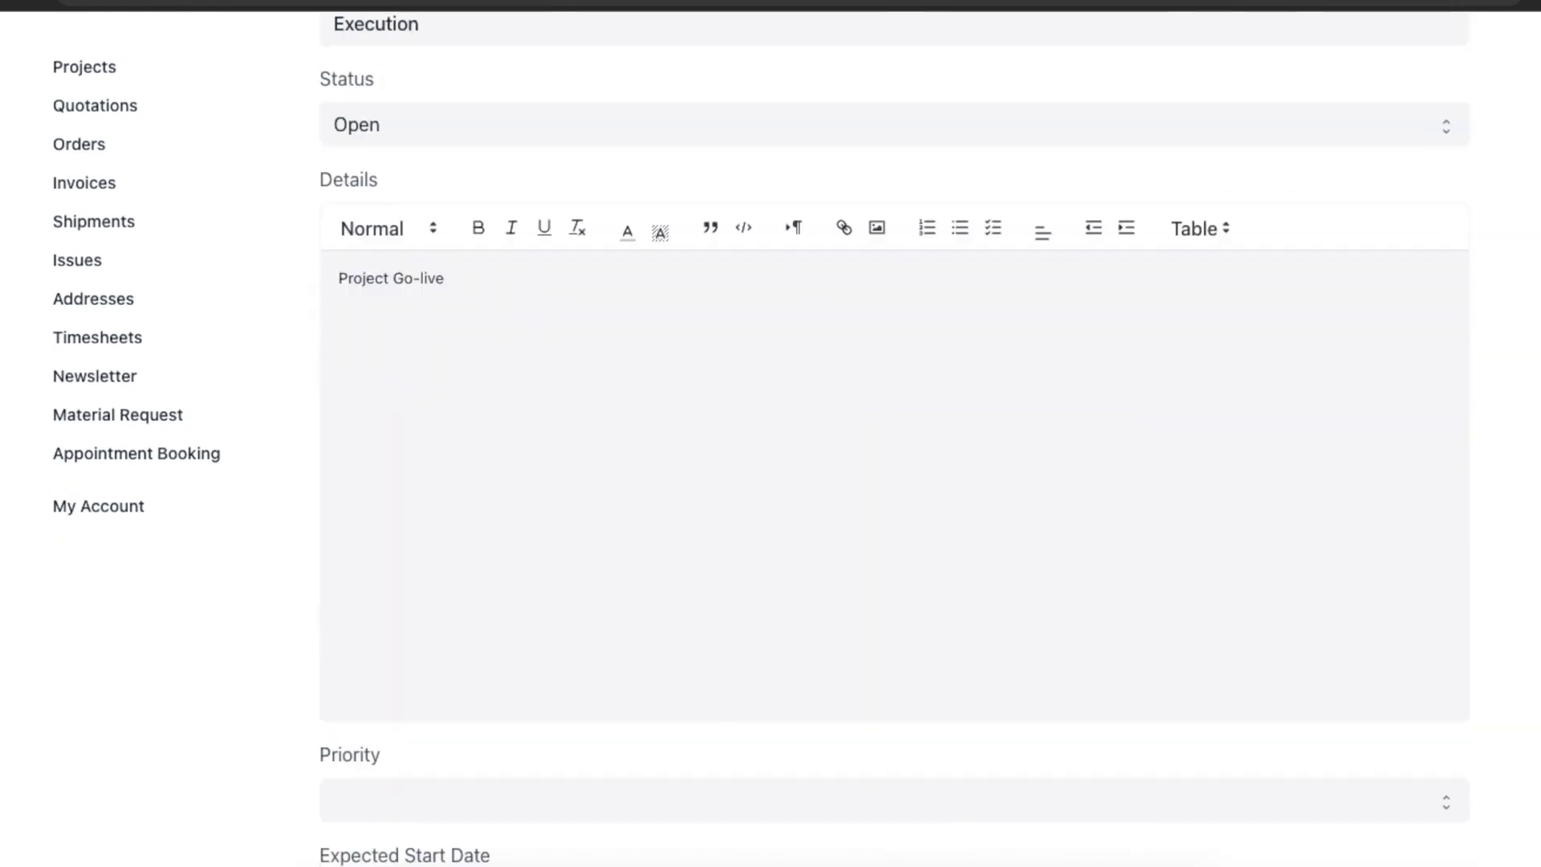
click(447, 560)
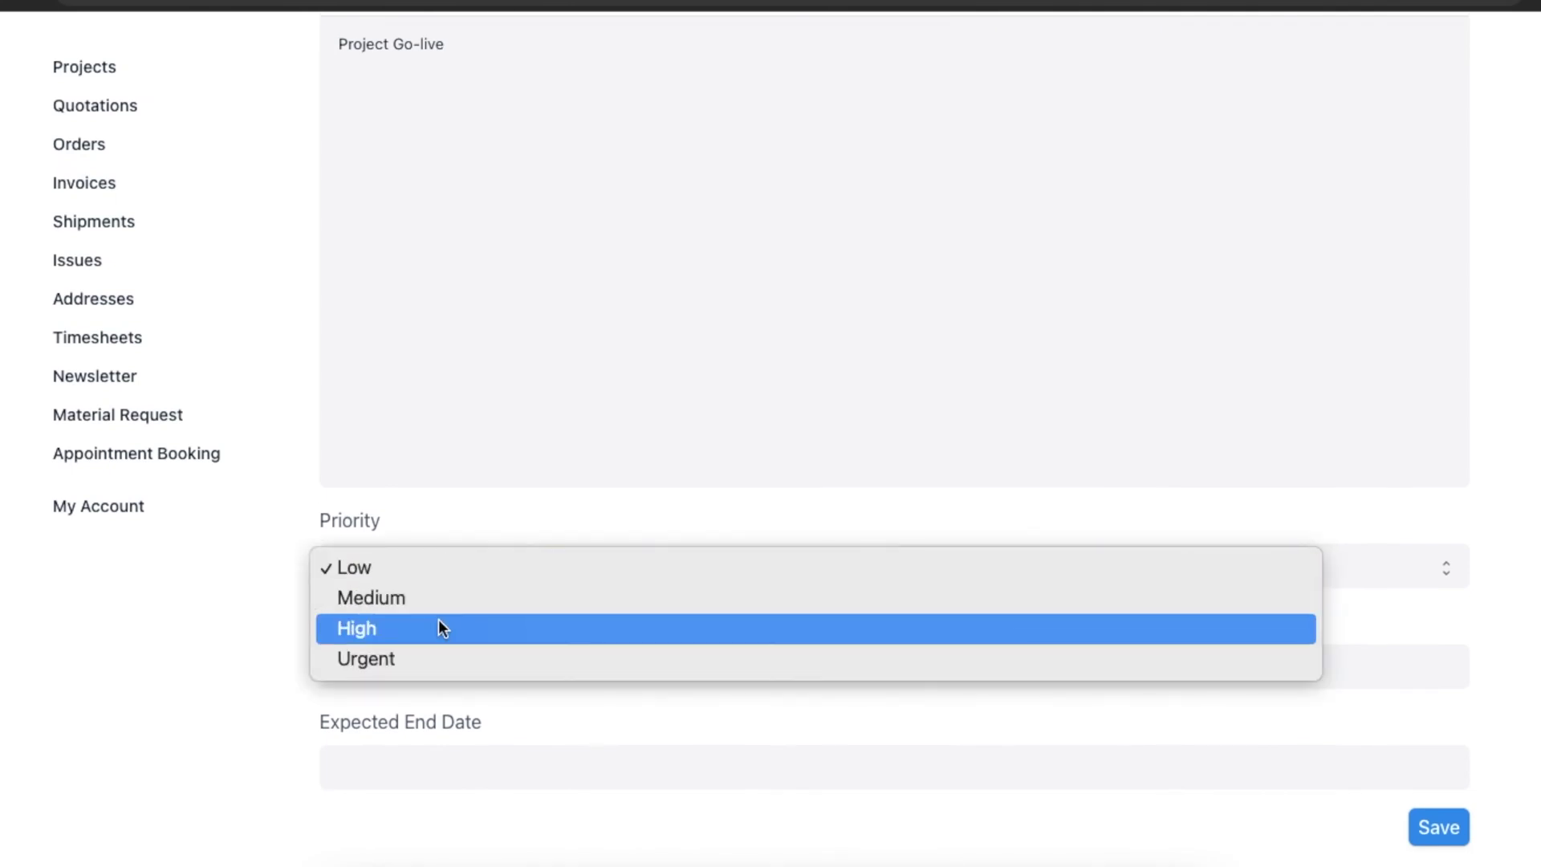
click(441, 625)
click(426, 666)
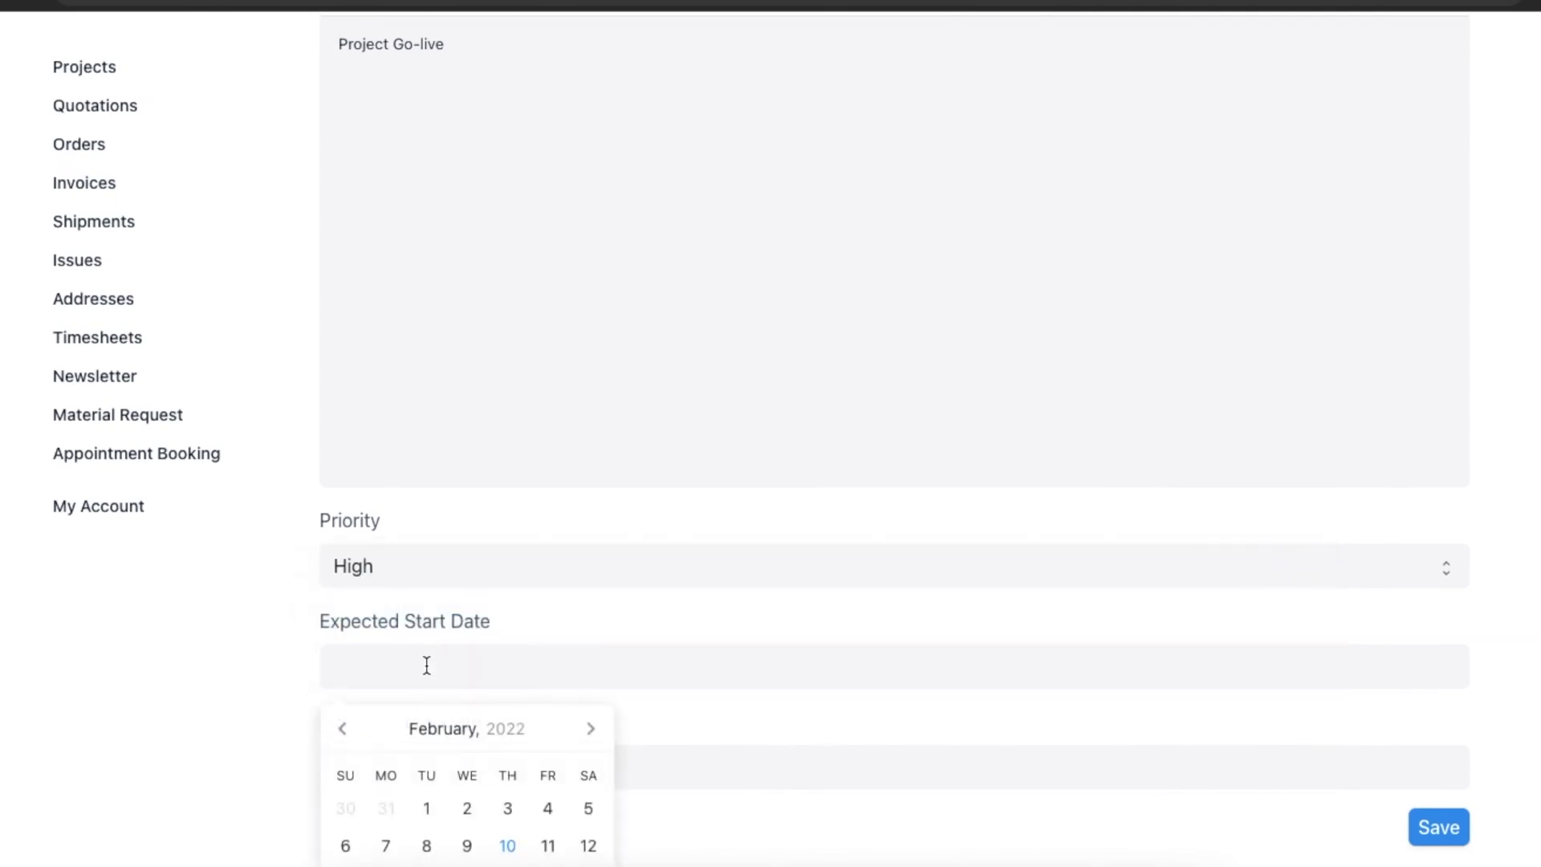
scroll(450, 663, down, 2)
click(592, 575)
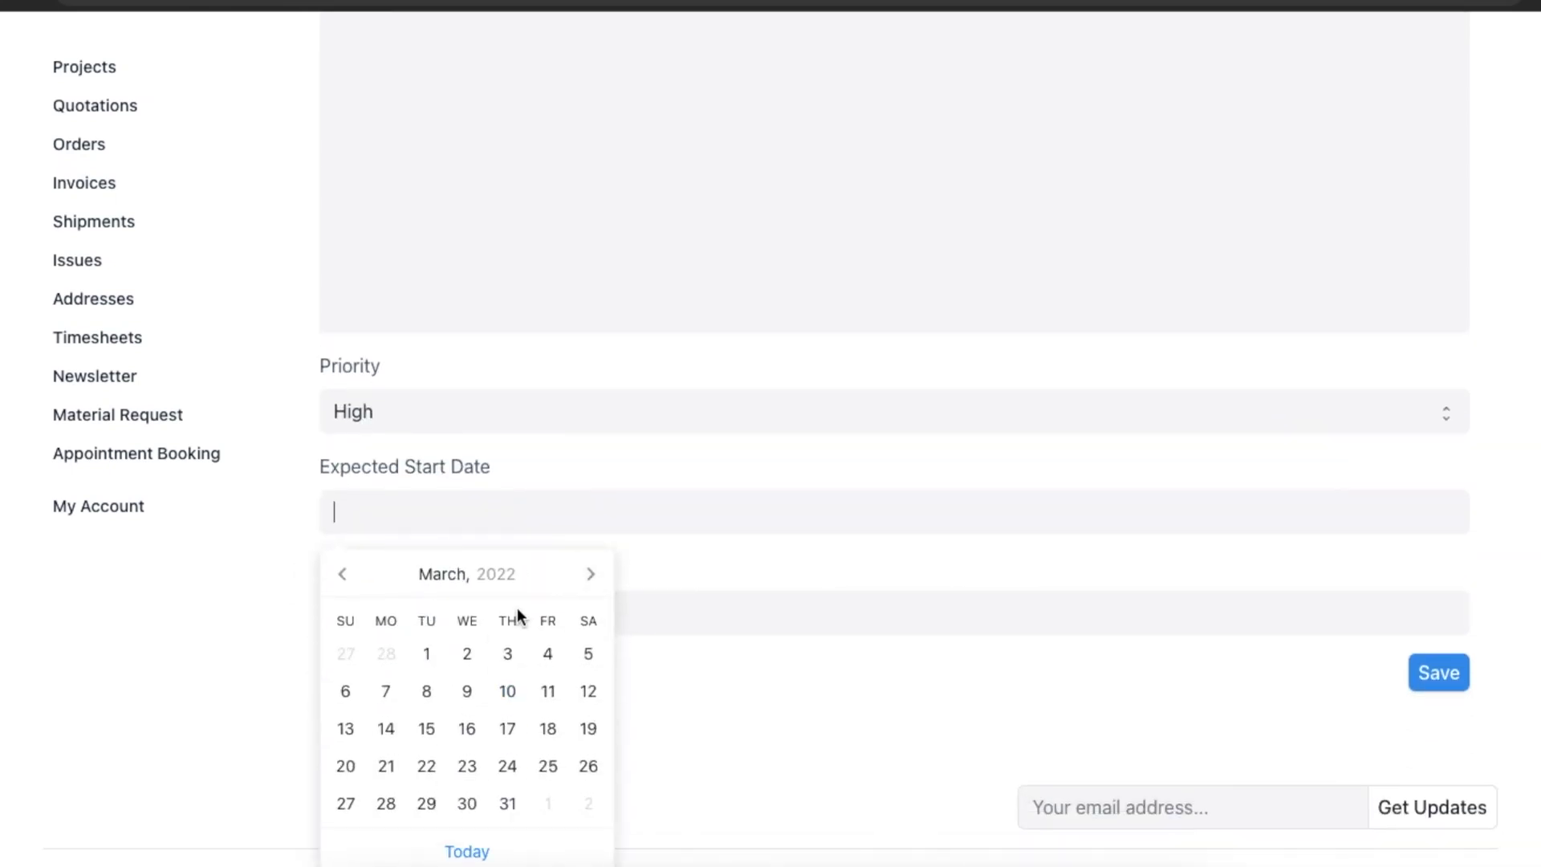
click(418, 658)
Set the task end date to 03-31-2022, then go to My Account.
click(446, 602)
click(592, 675)
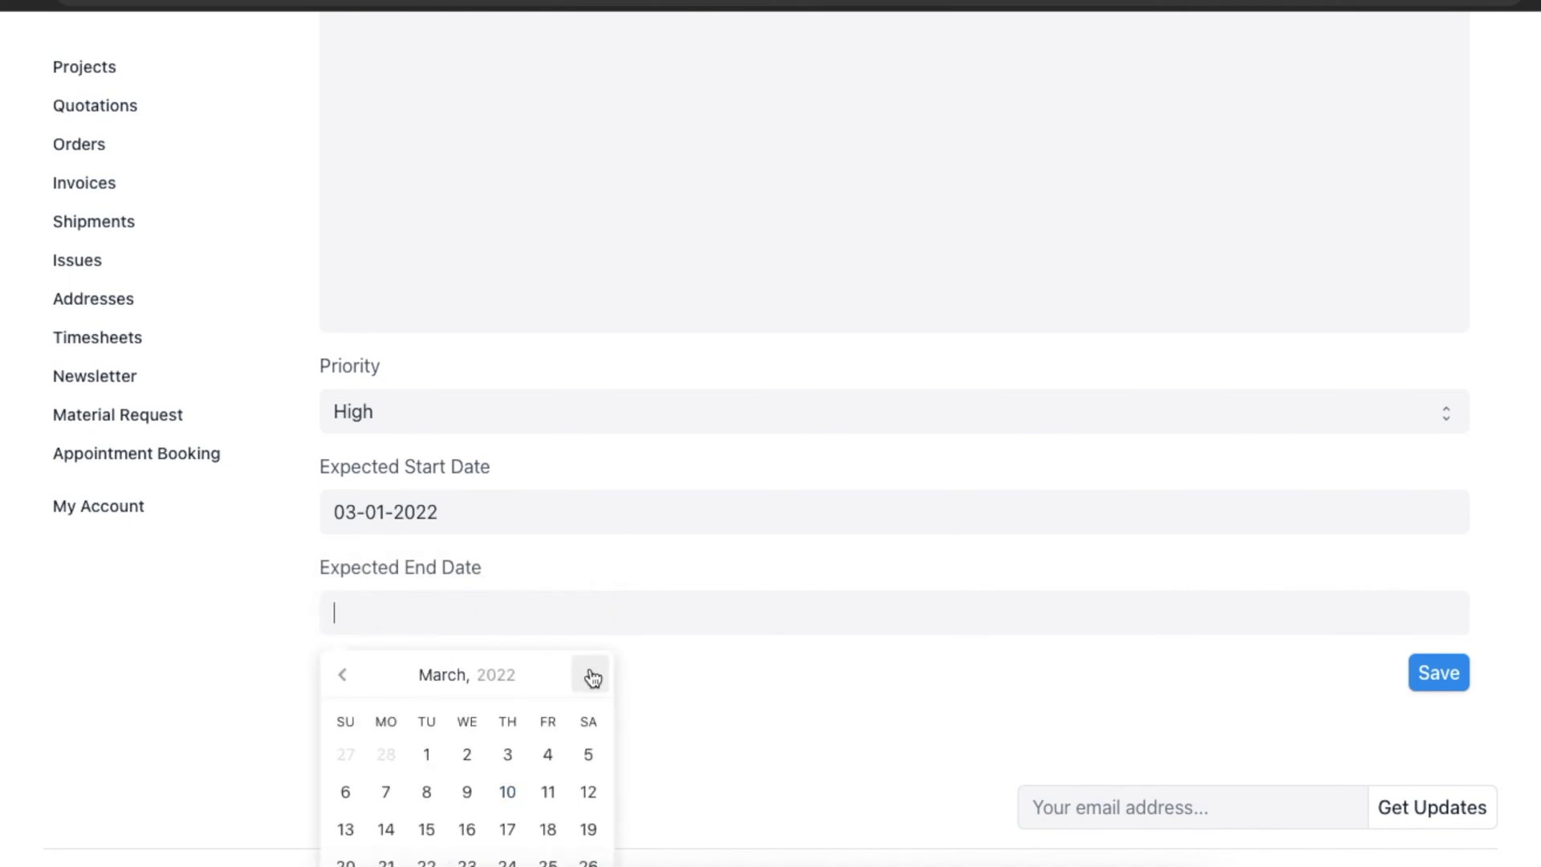
scroll(574, 676, down, 2)
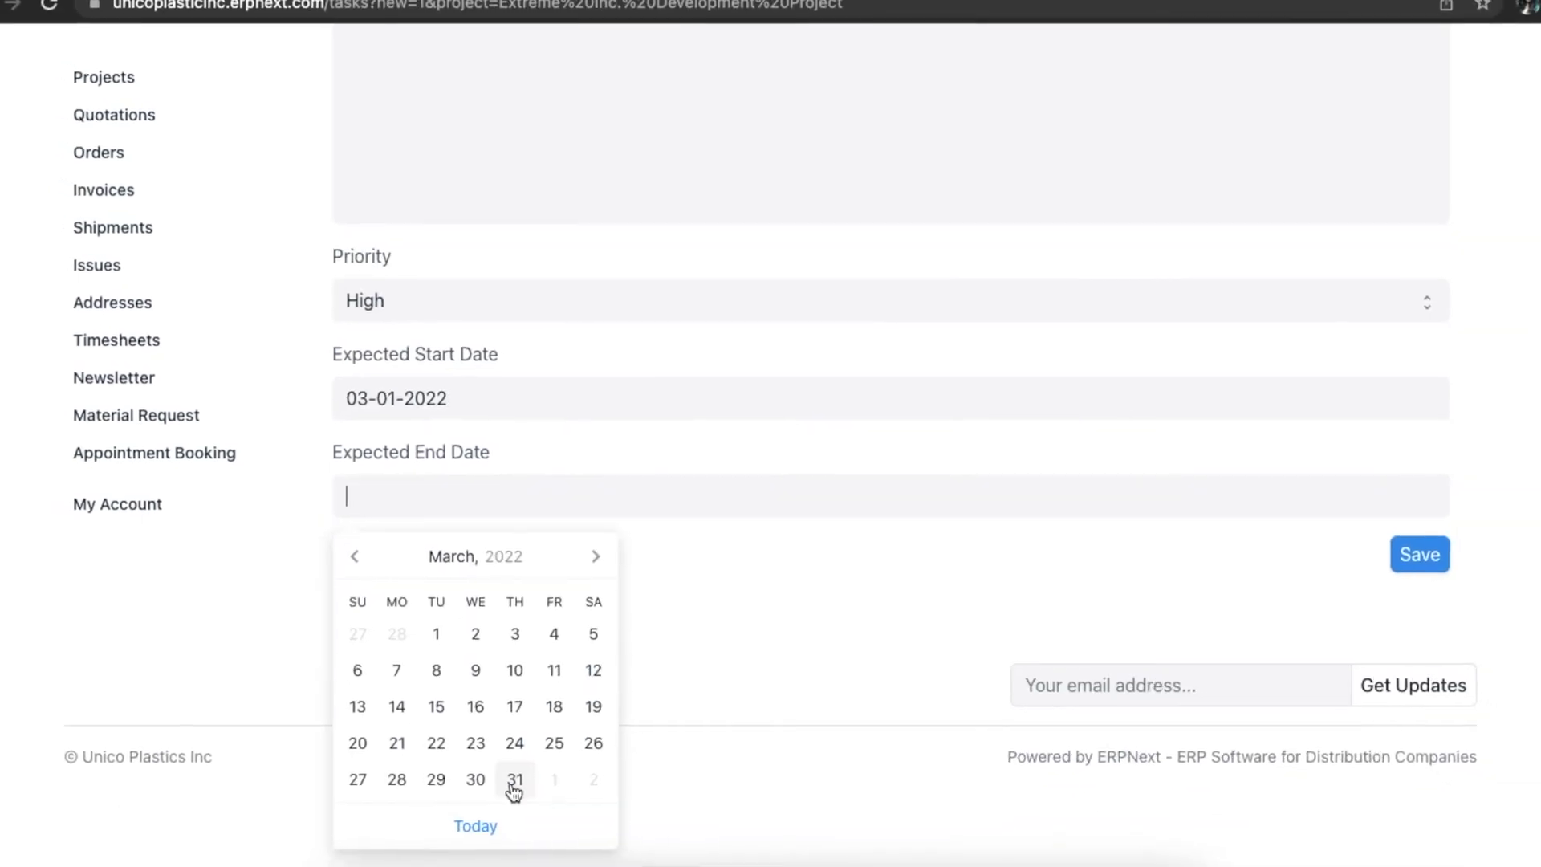
click(515, 786)
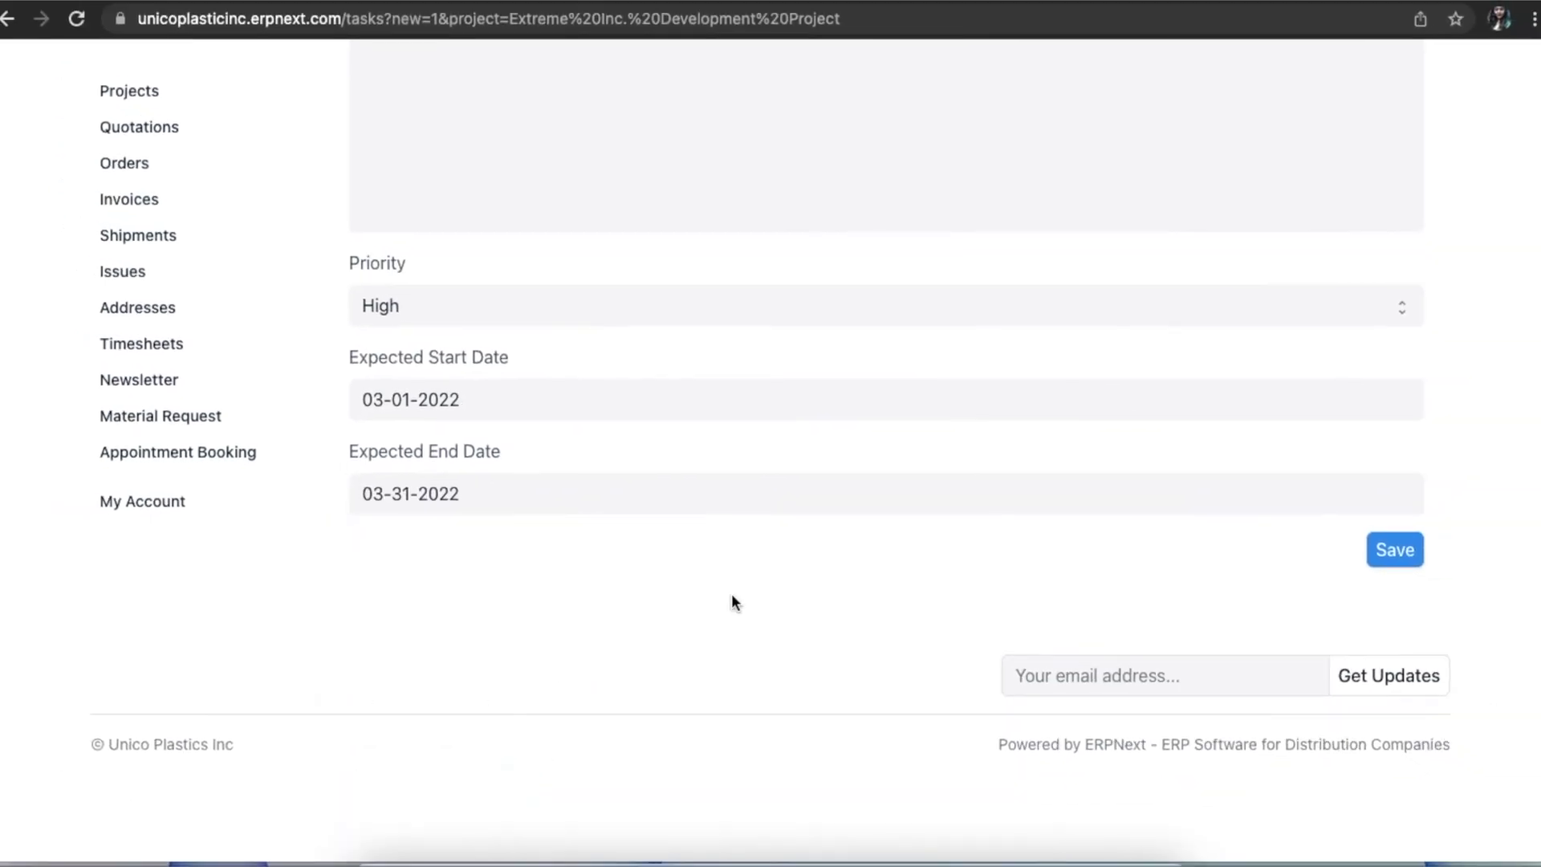
scroll(731, 594, up, 10)
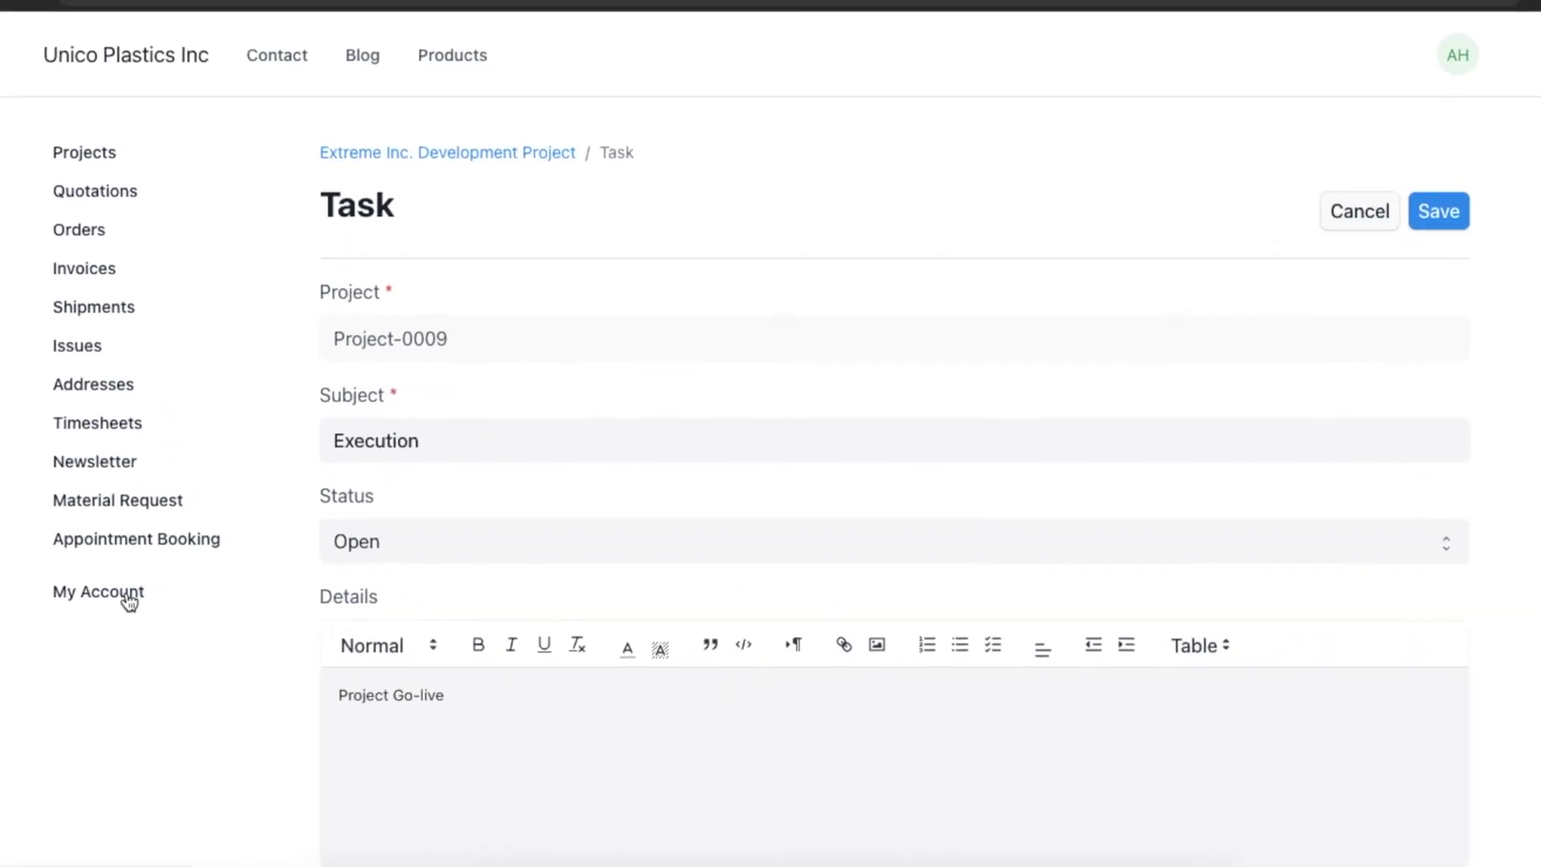
click(129, 594)
Open the Projects workspace and its Daily Timesheet Summary report.
scroll(758, 568, up, 2)
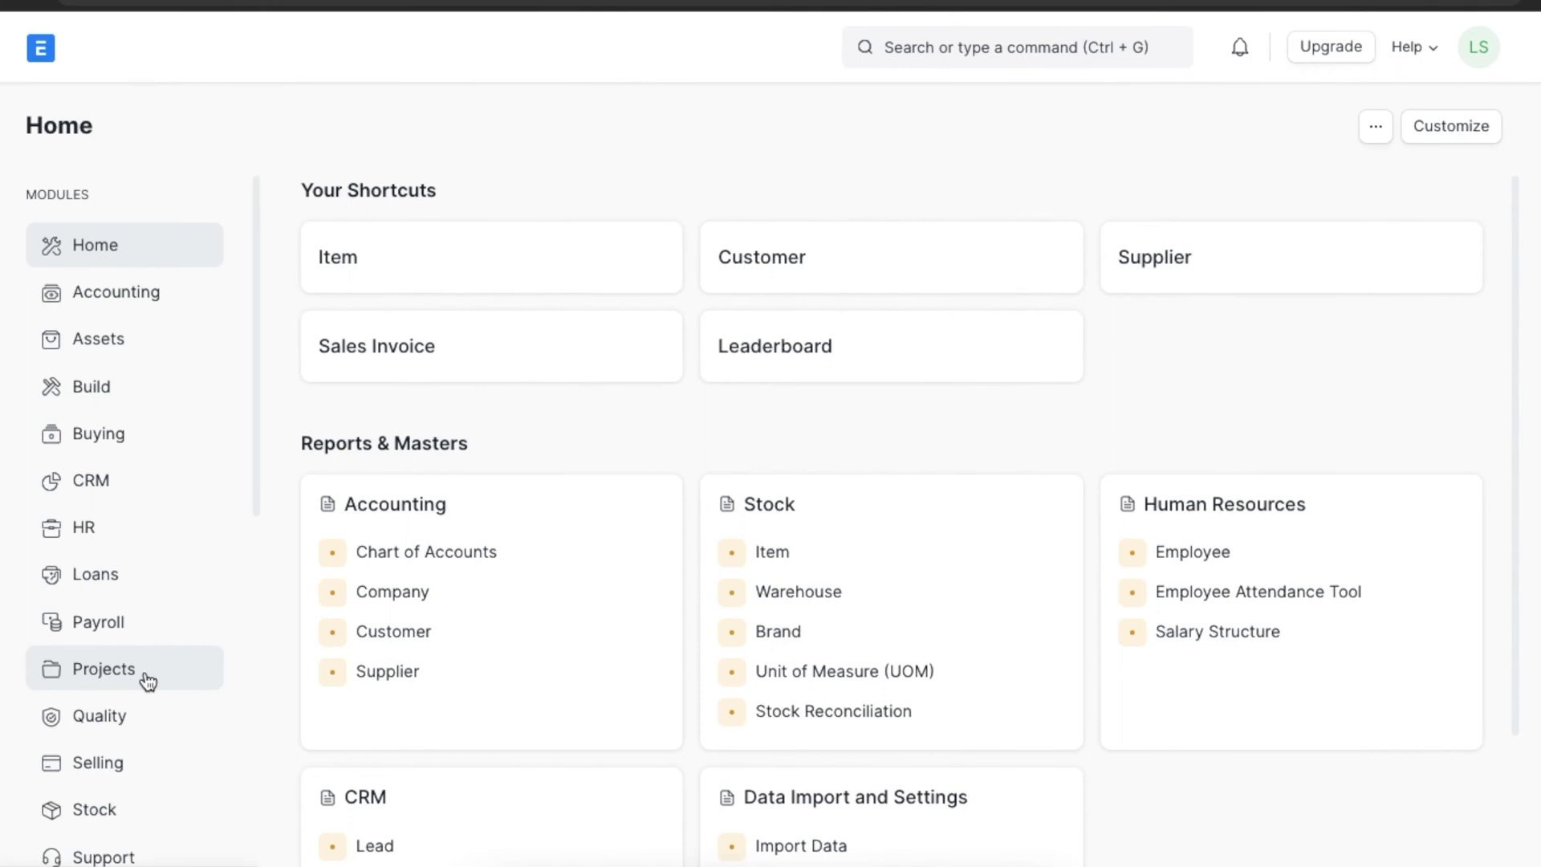
click(161, 681)
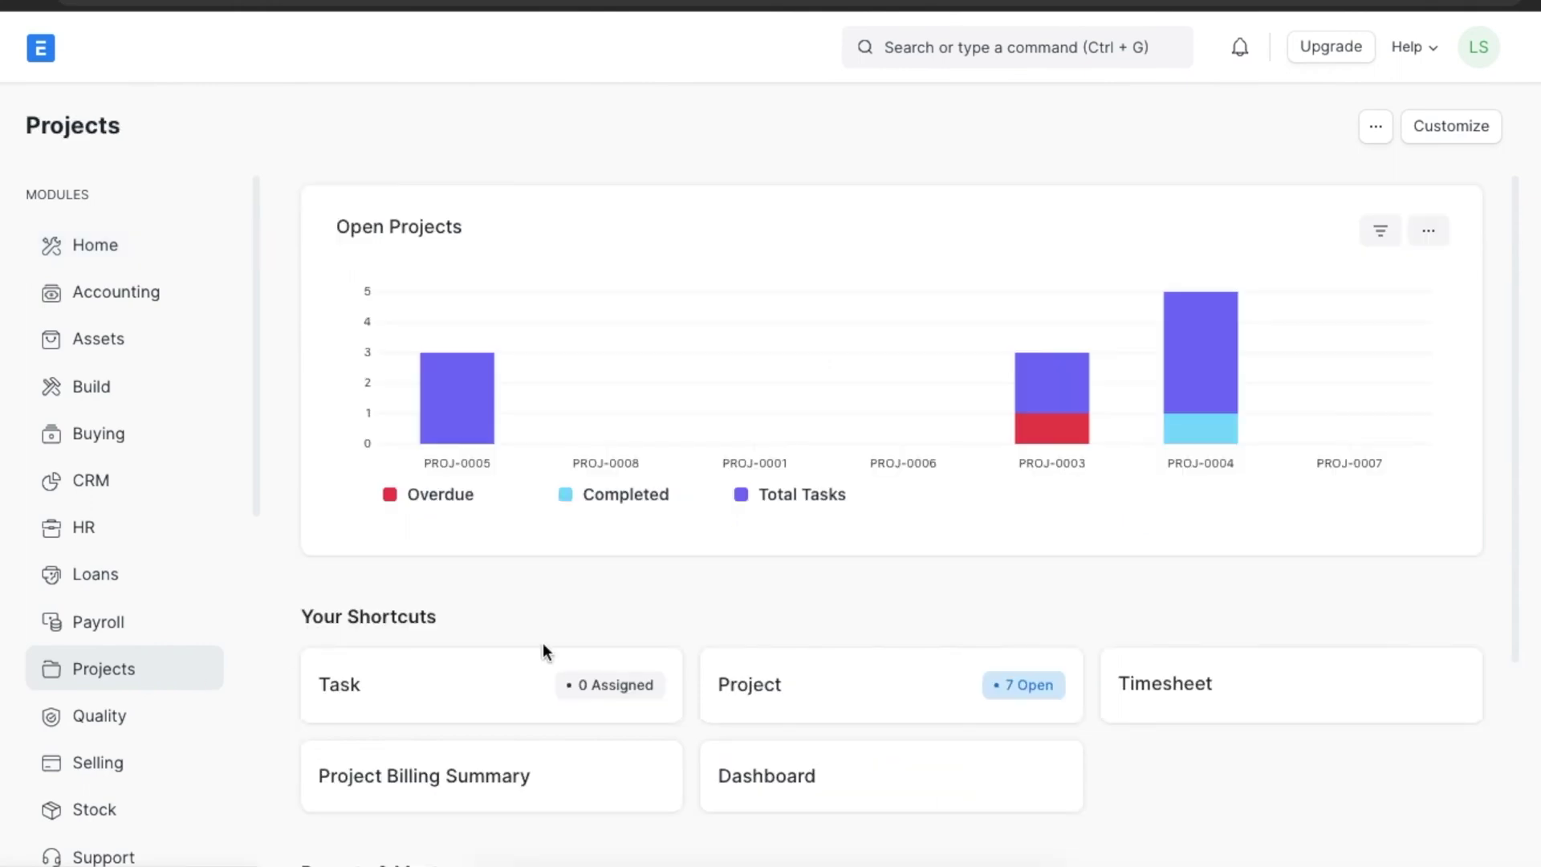
scroll(832, 697, down, 4)
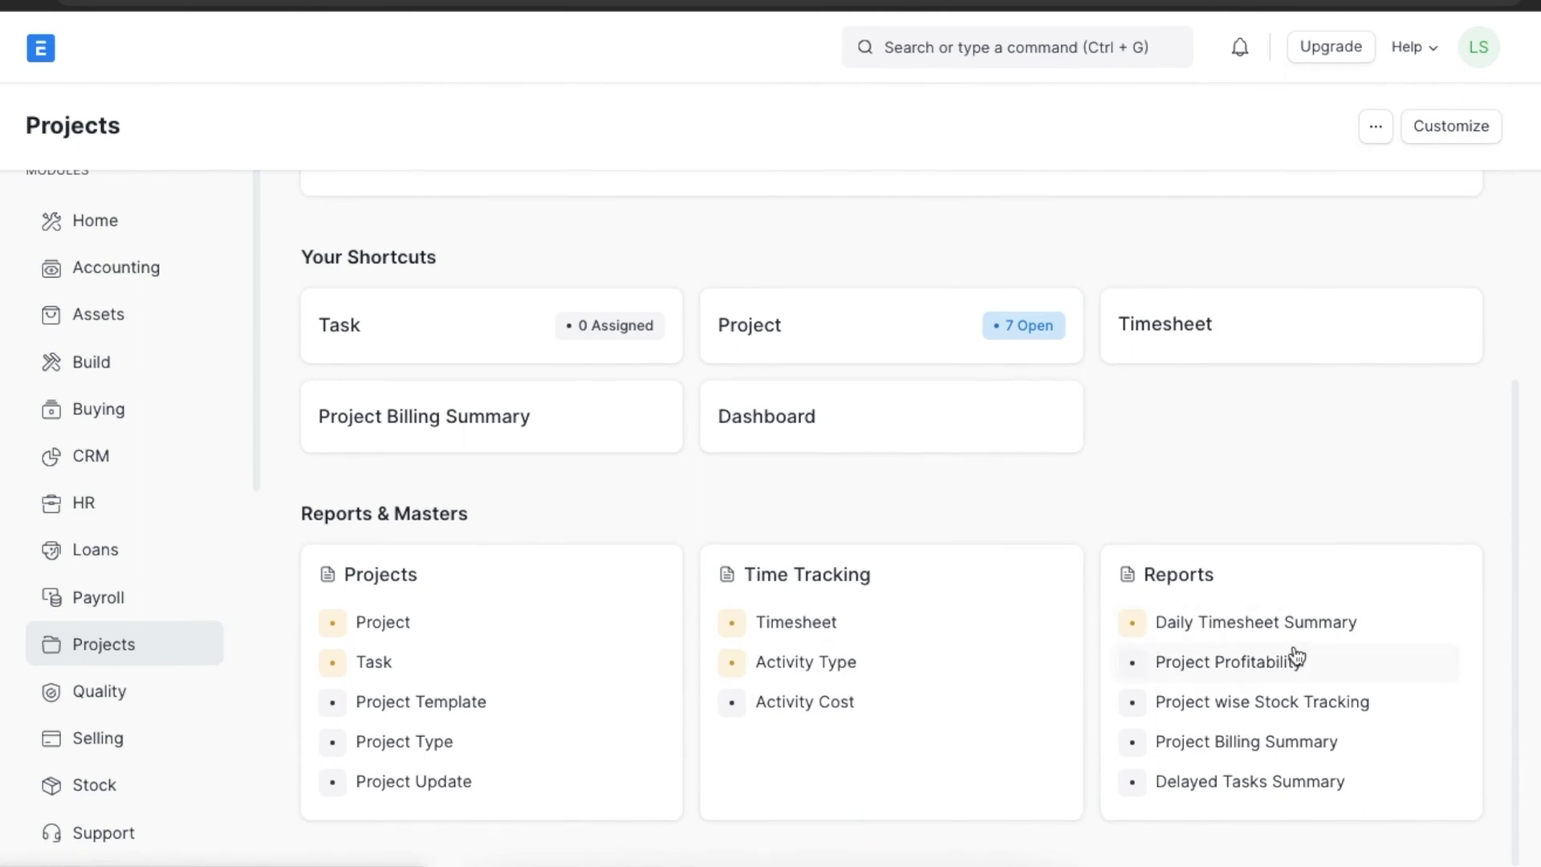
click(1352, 623)
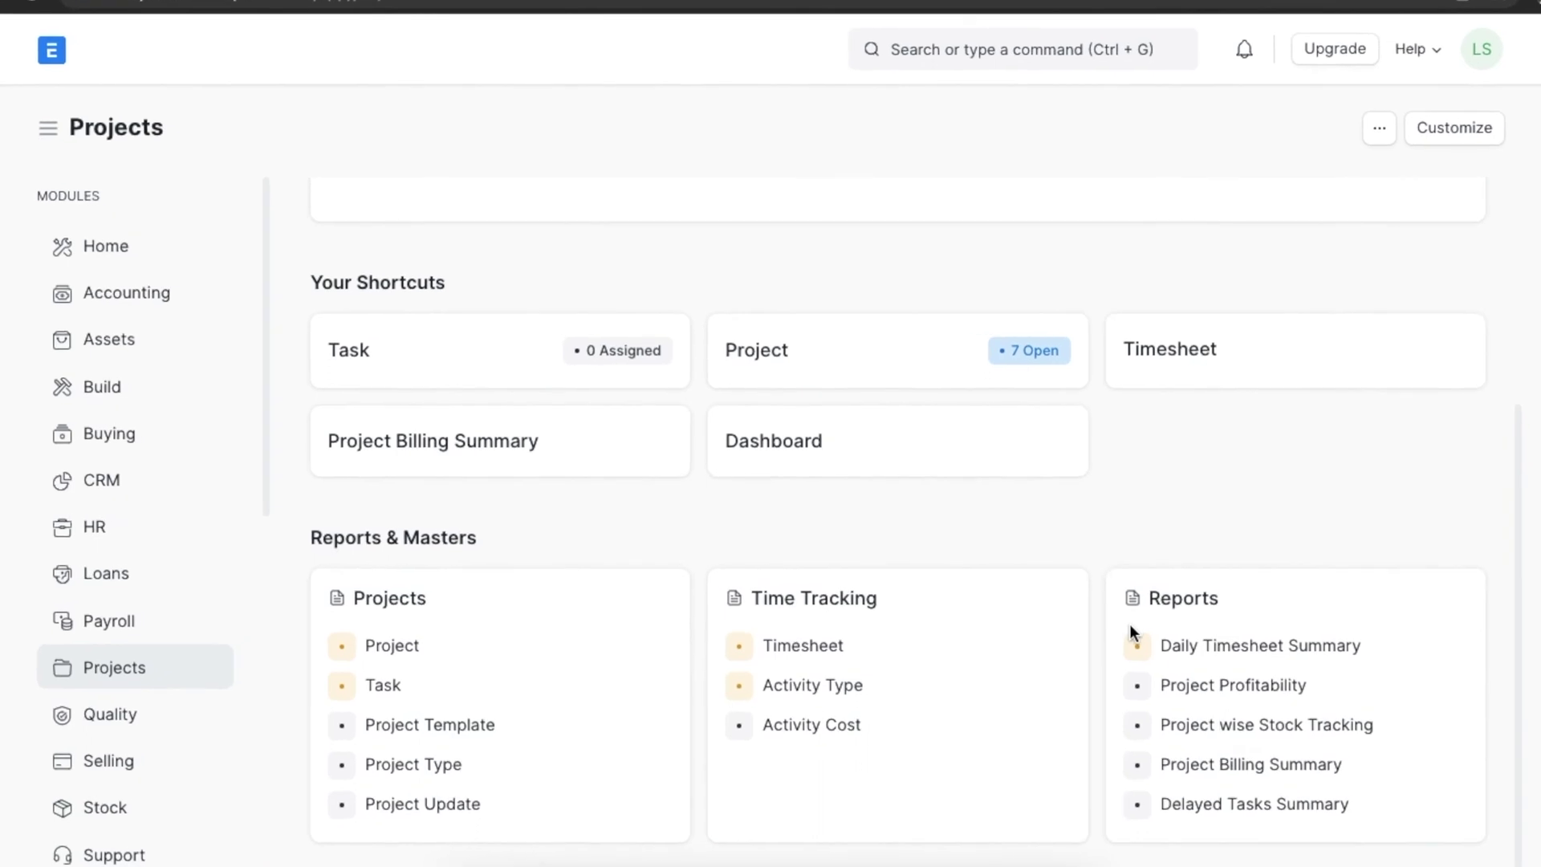
click(1217, 768)
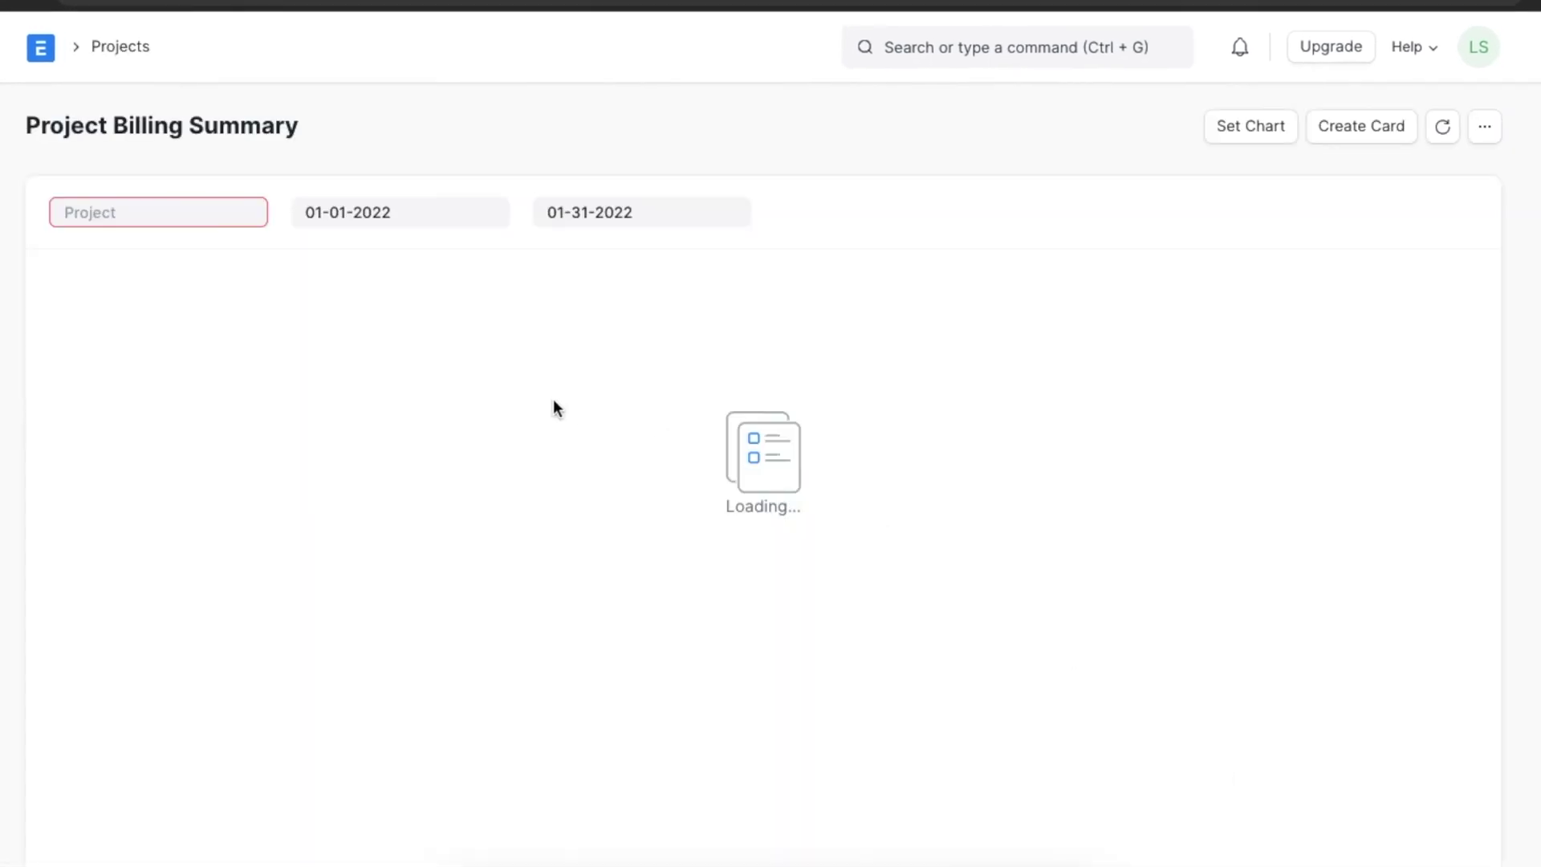
click(203, 215)
scroll(196, 365, down, 2)
click(189, 494)
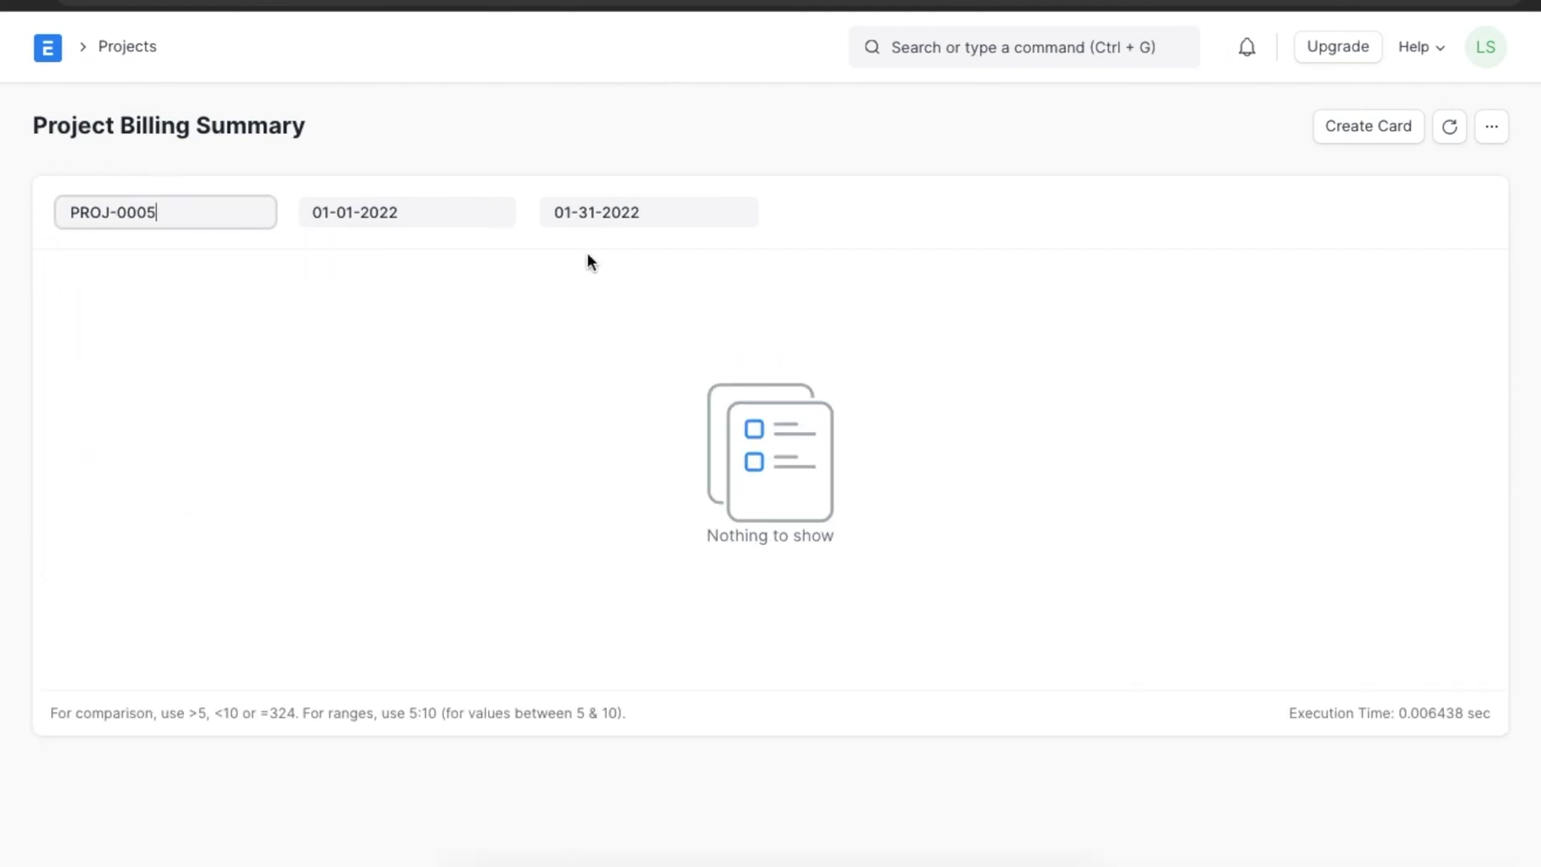
click(640, 213)
click(810, 267)
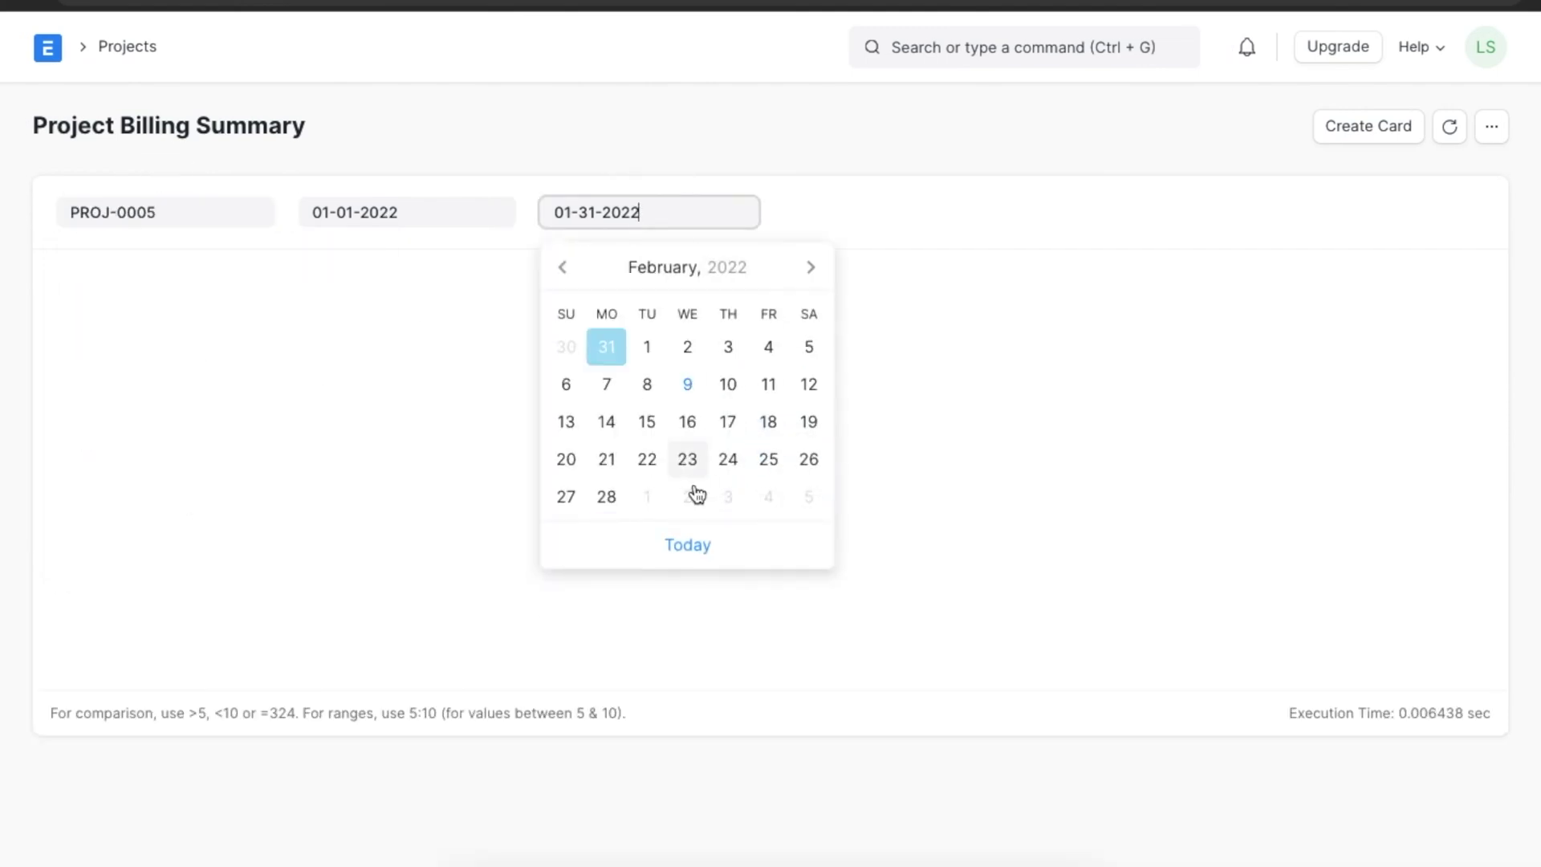
click(610, 498)
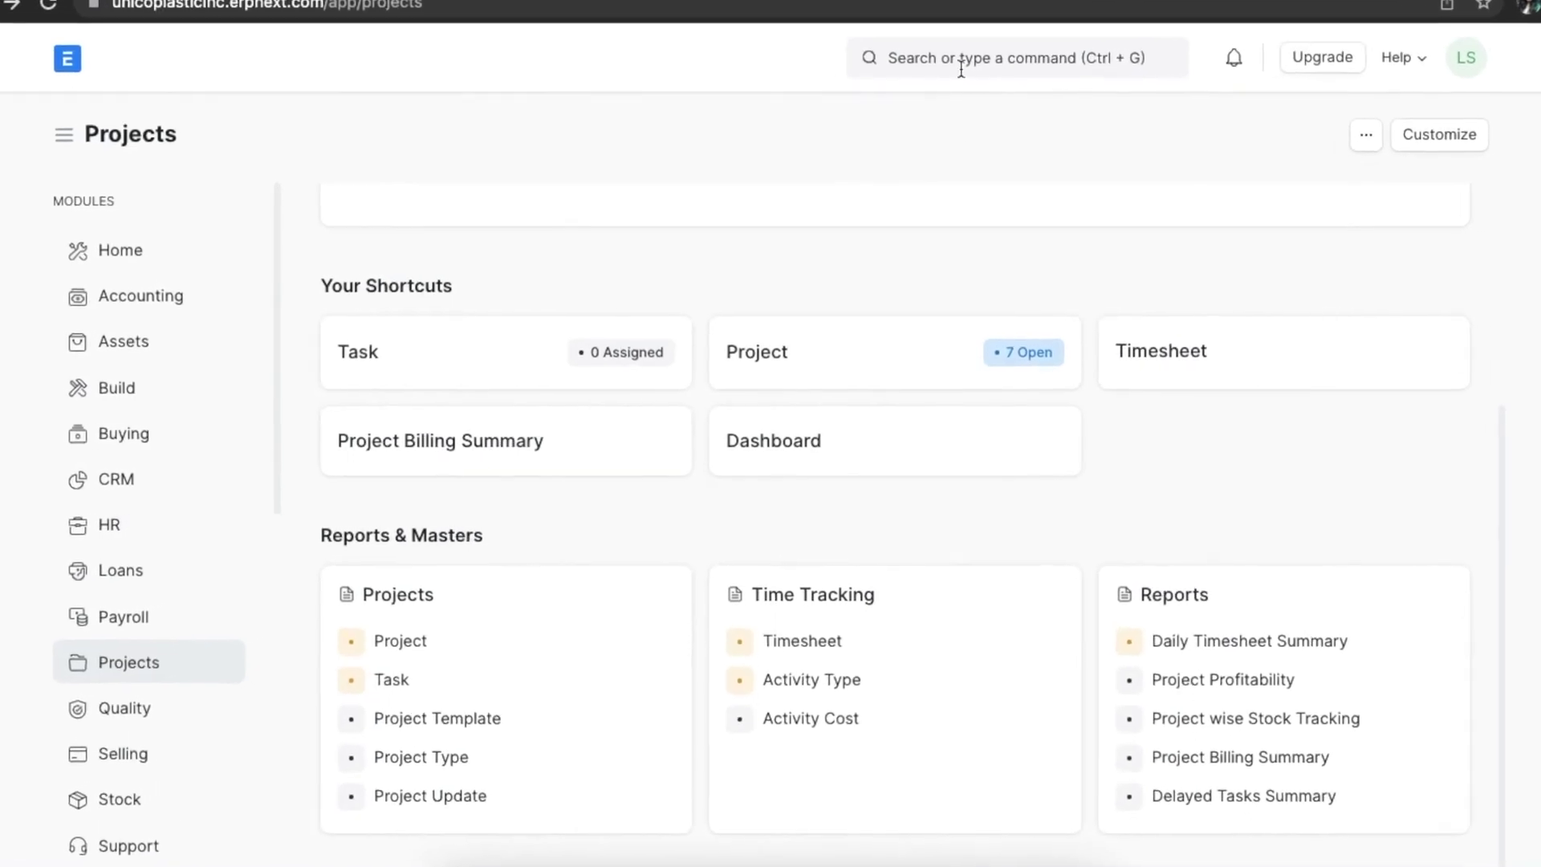
click(961, 65)
text(emplo)
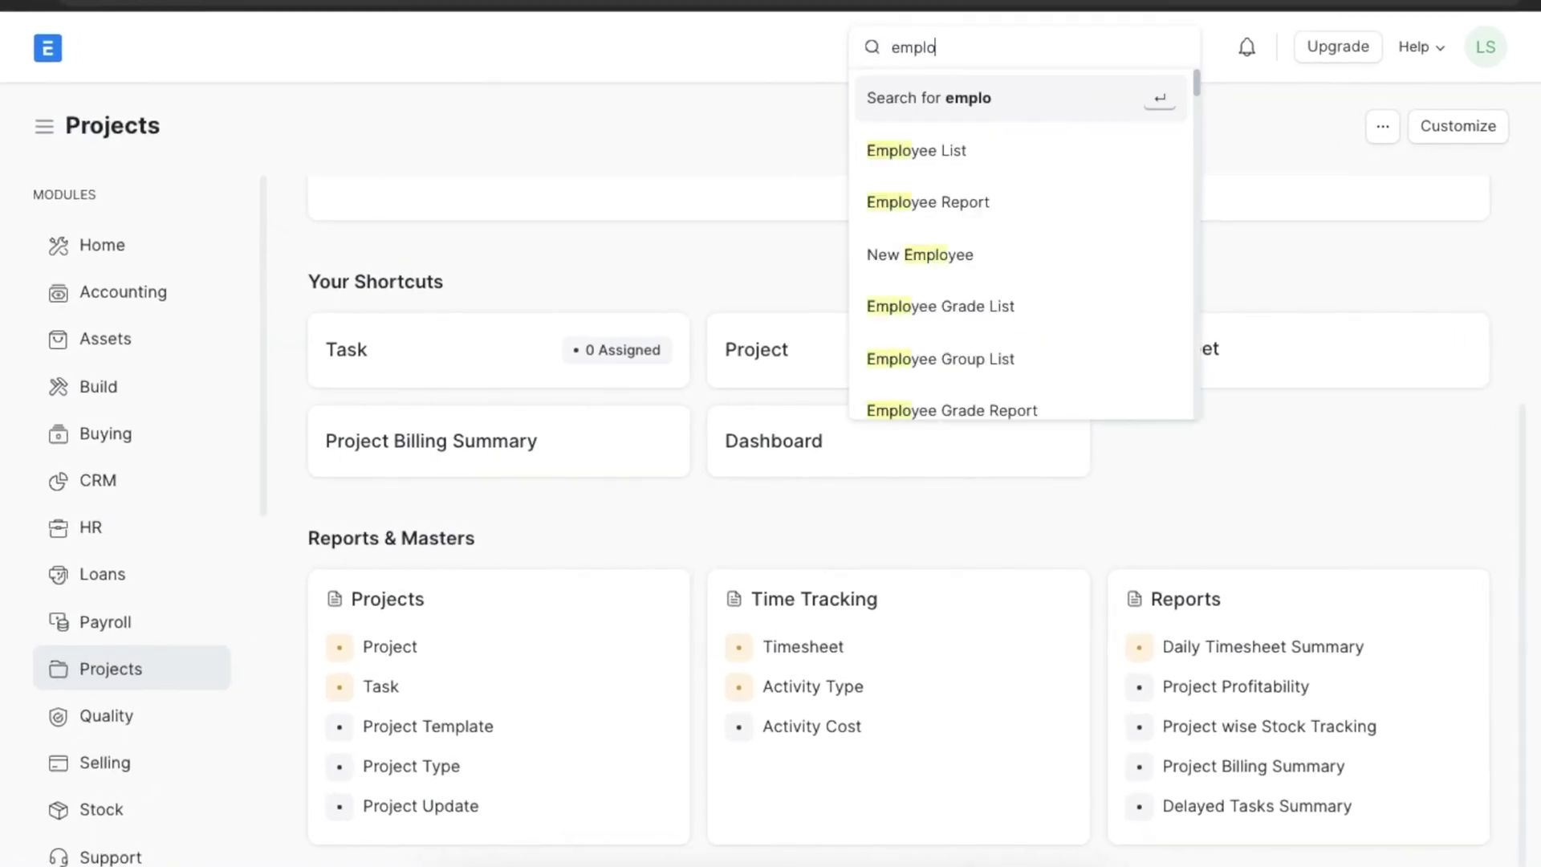
text(yee bill)
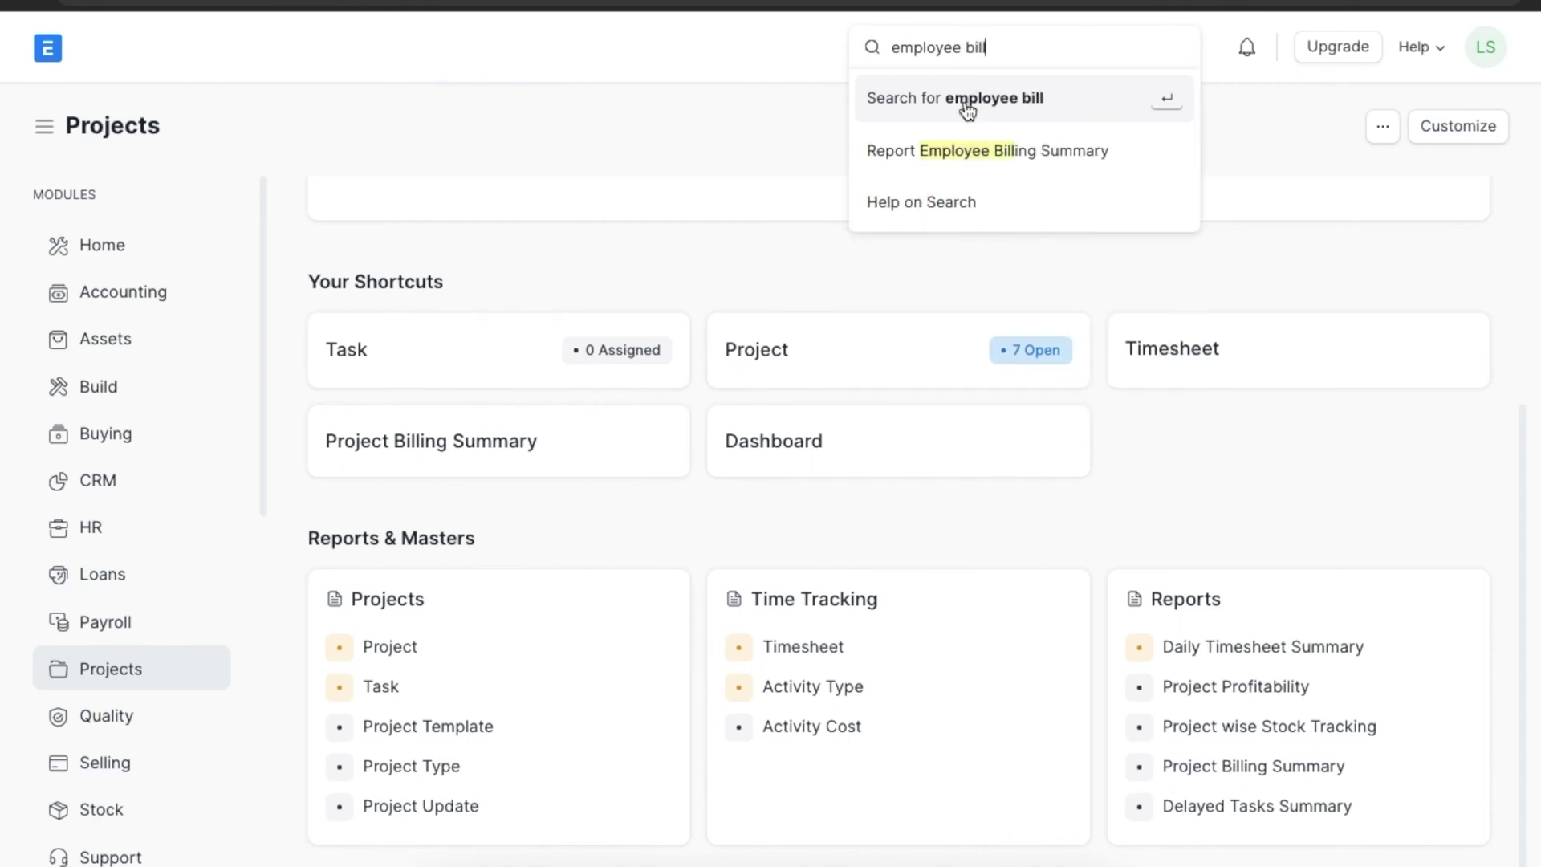
click(977, 167)
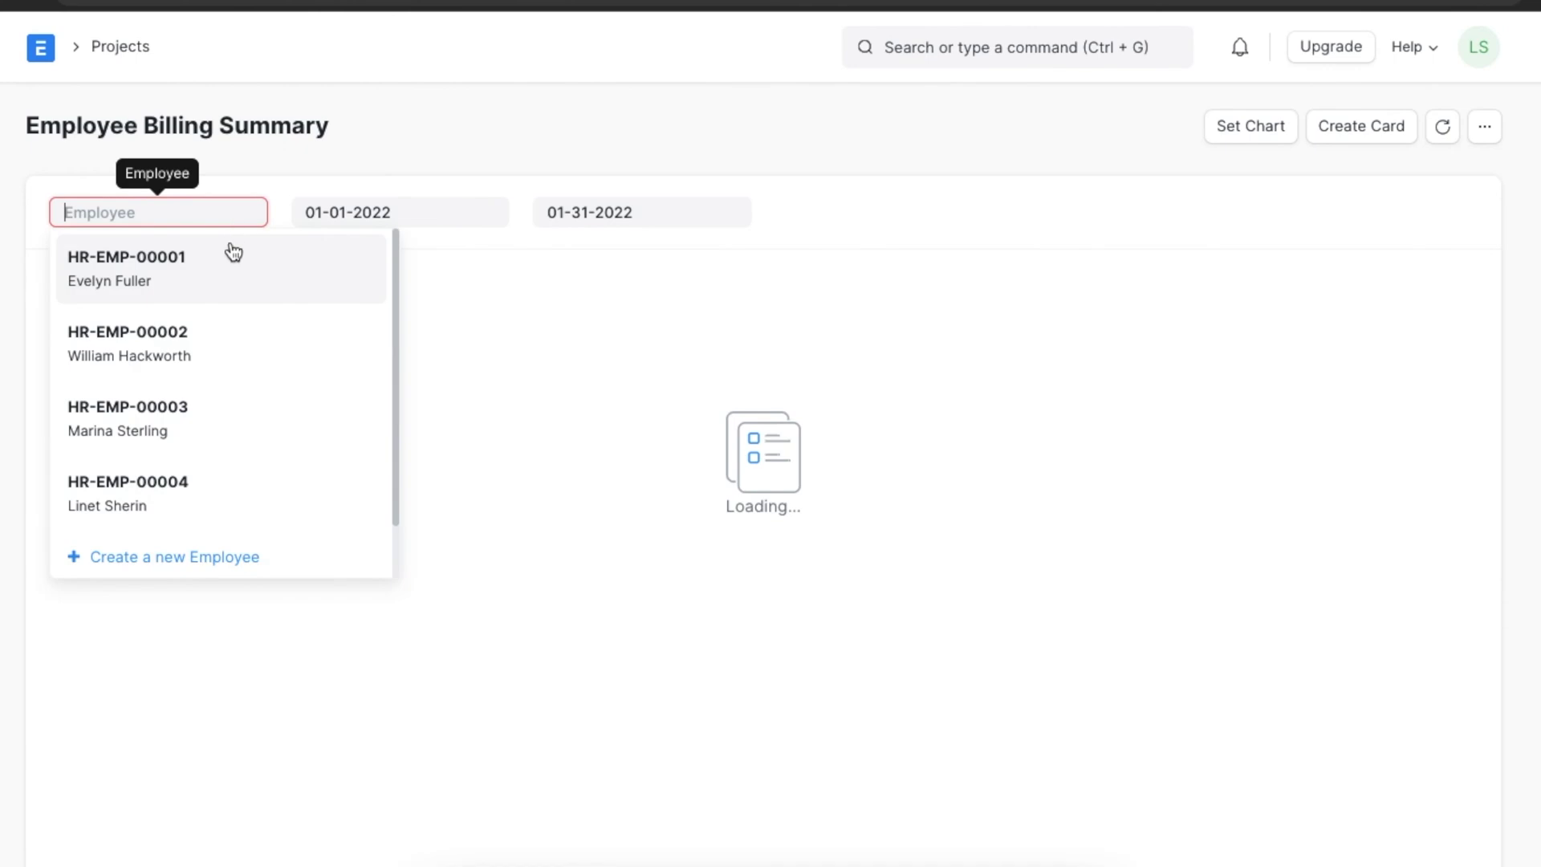
click(230, 258)
click(617, 212)
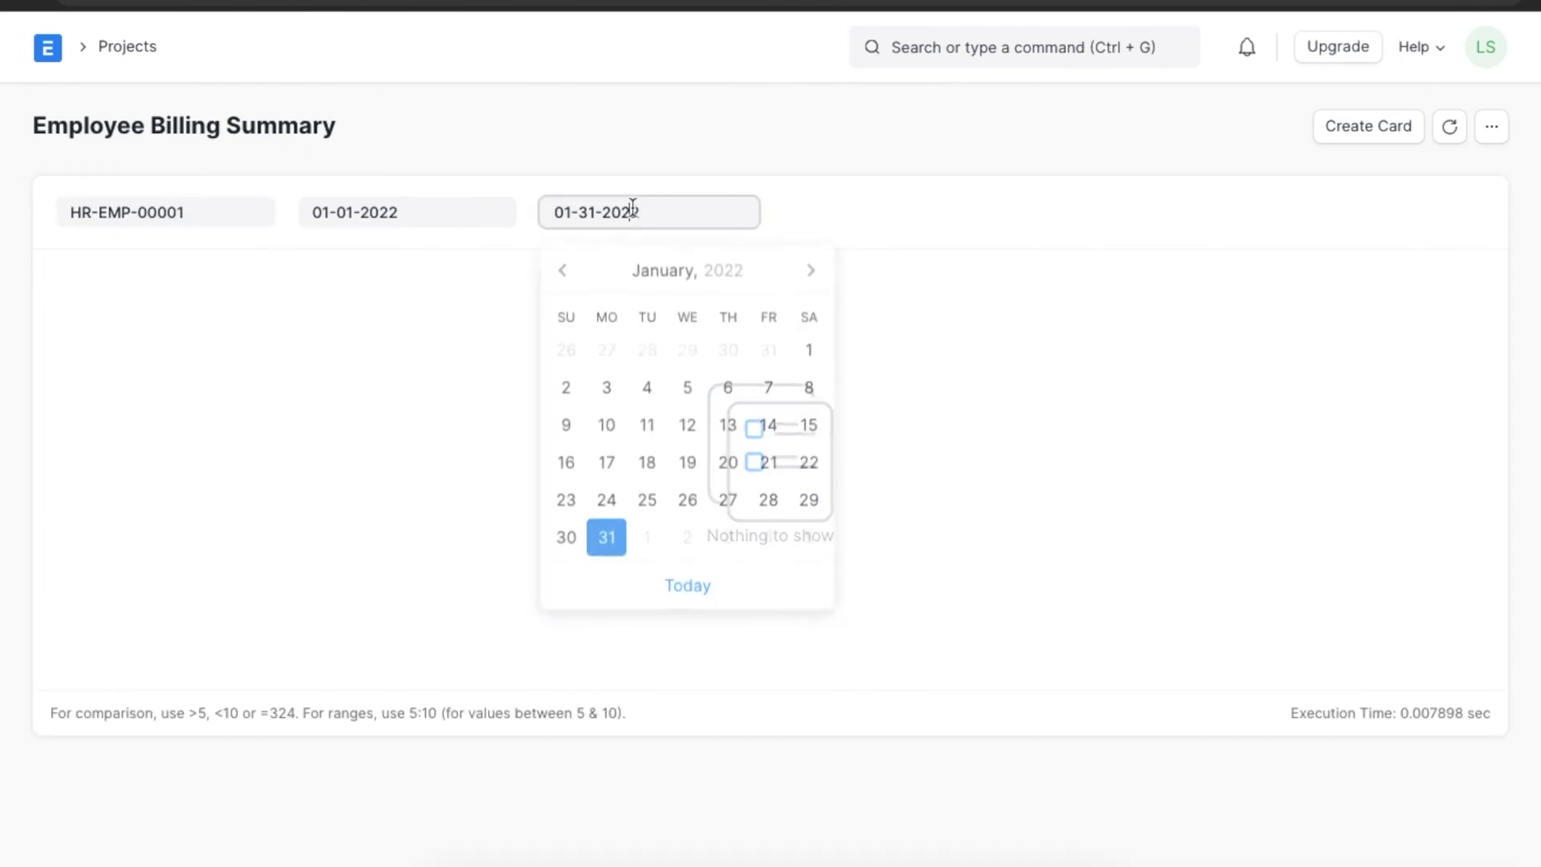
click(810, 267)
click(607, 497)
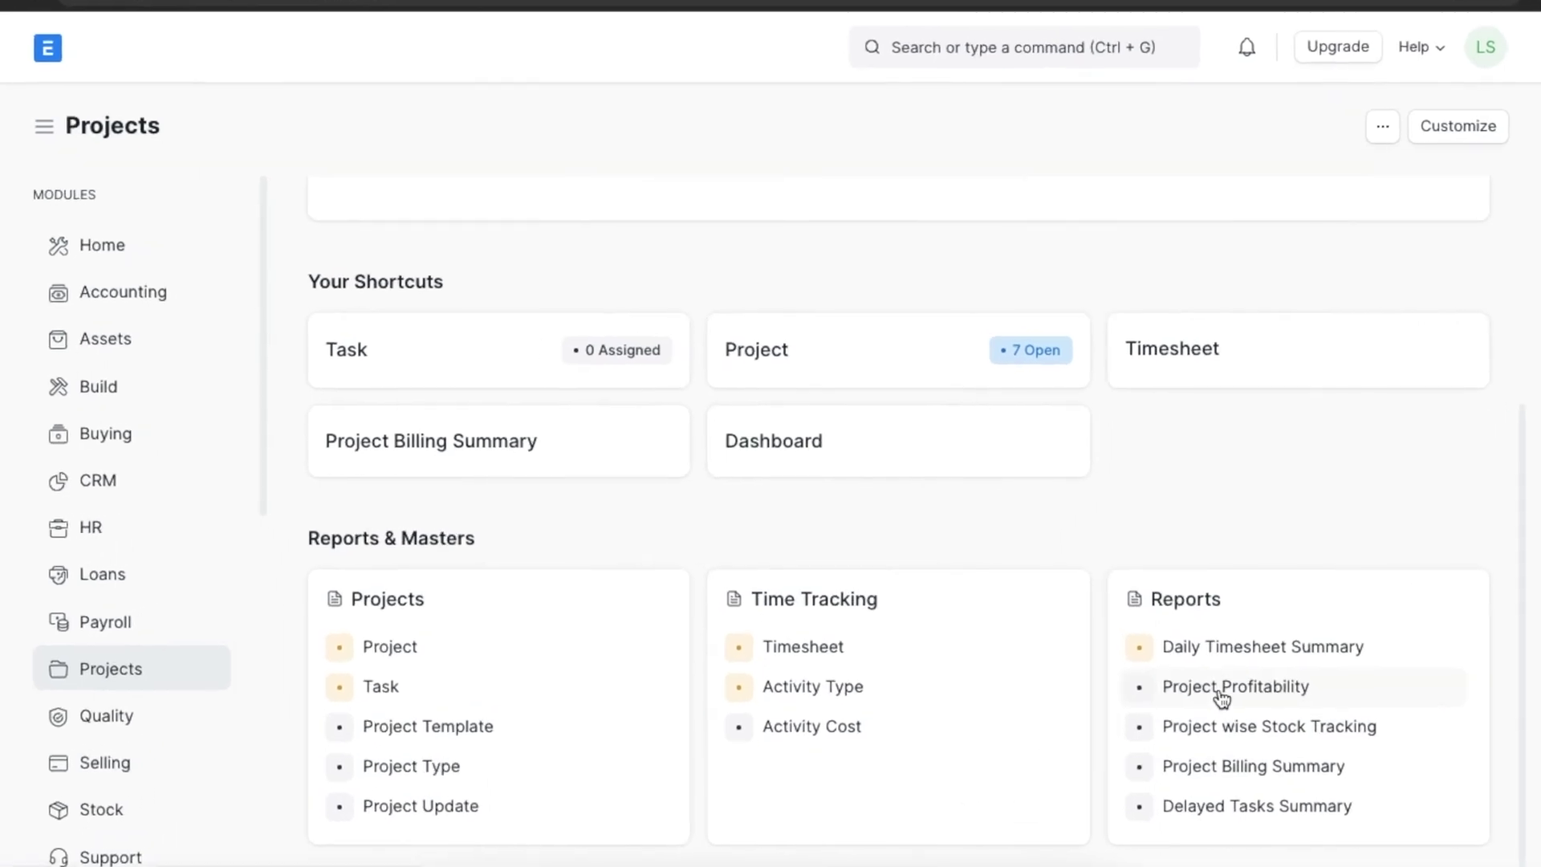
click(1221, 690)
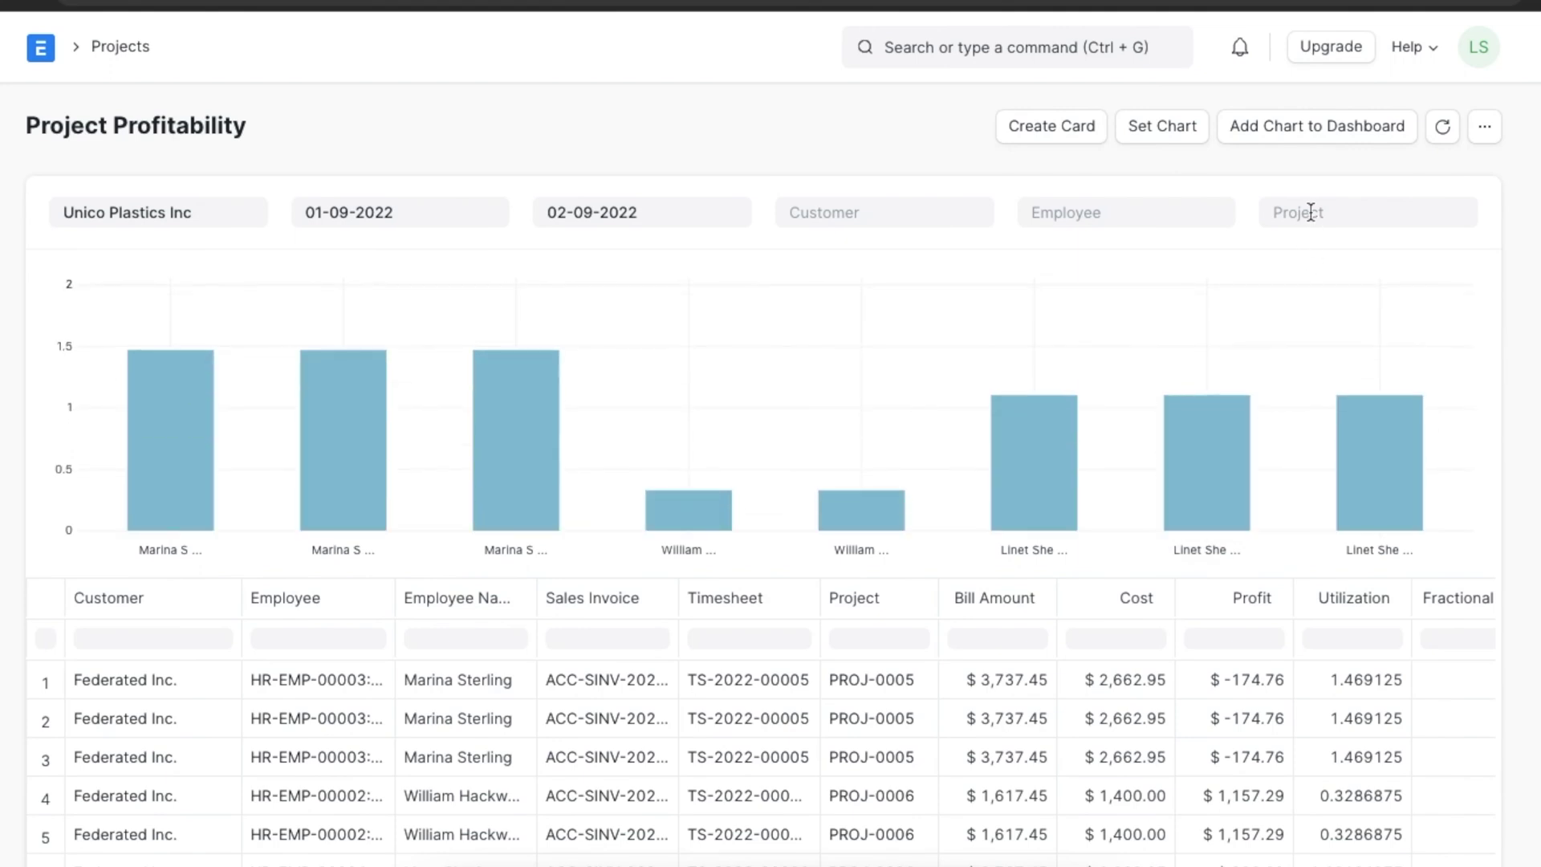
click(1311, 212)
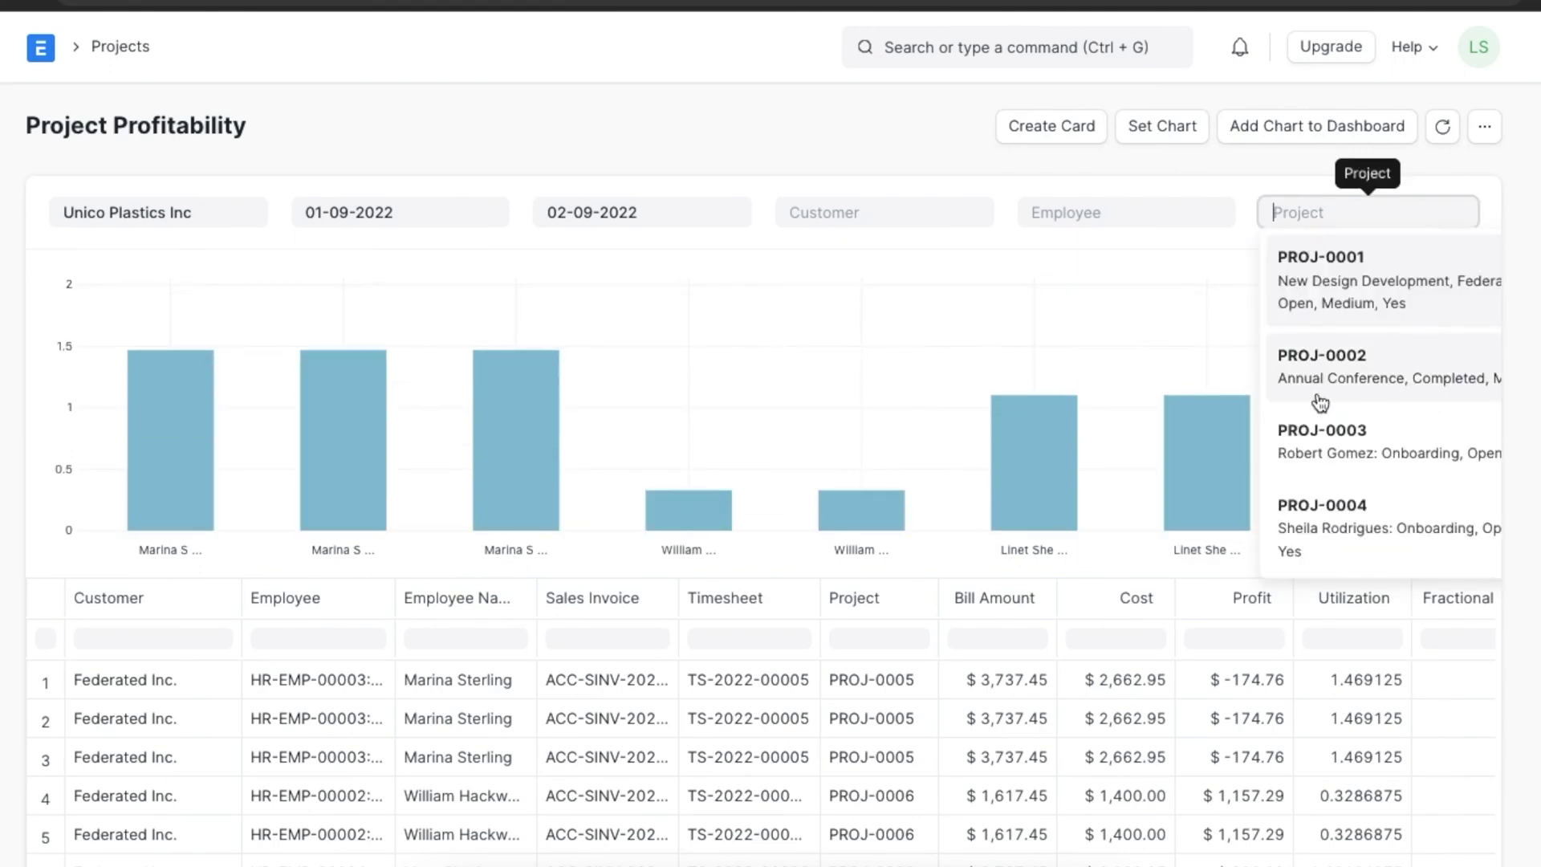
scroll(1325, 510, down, 3)
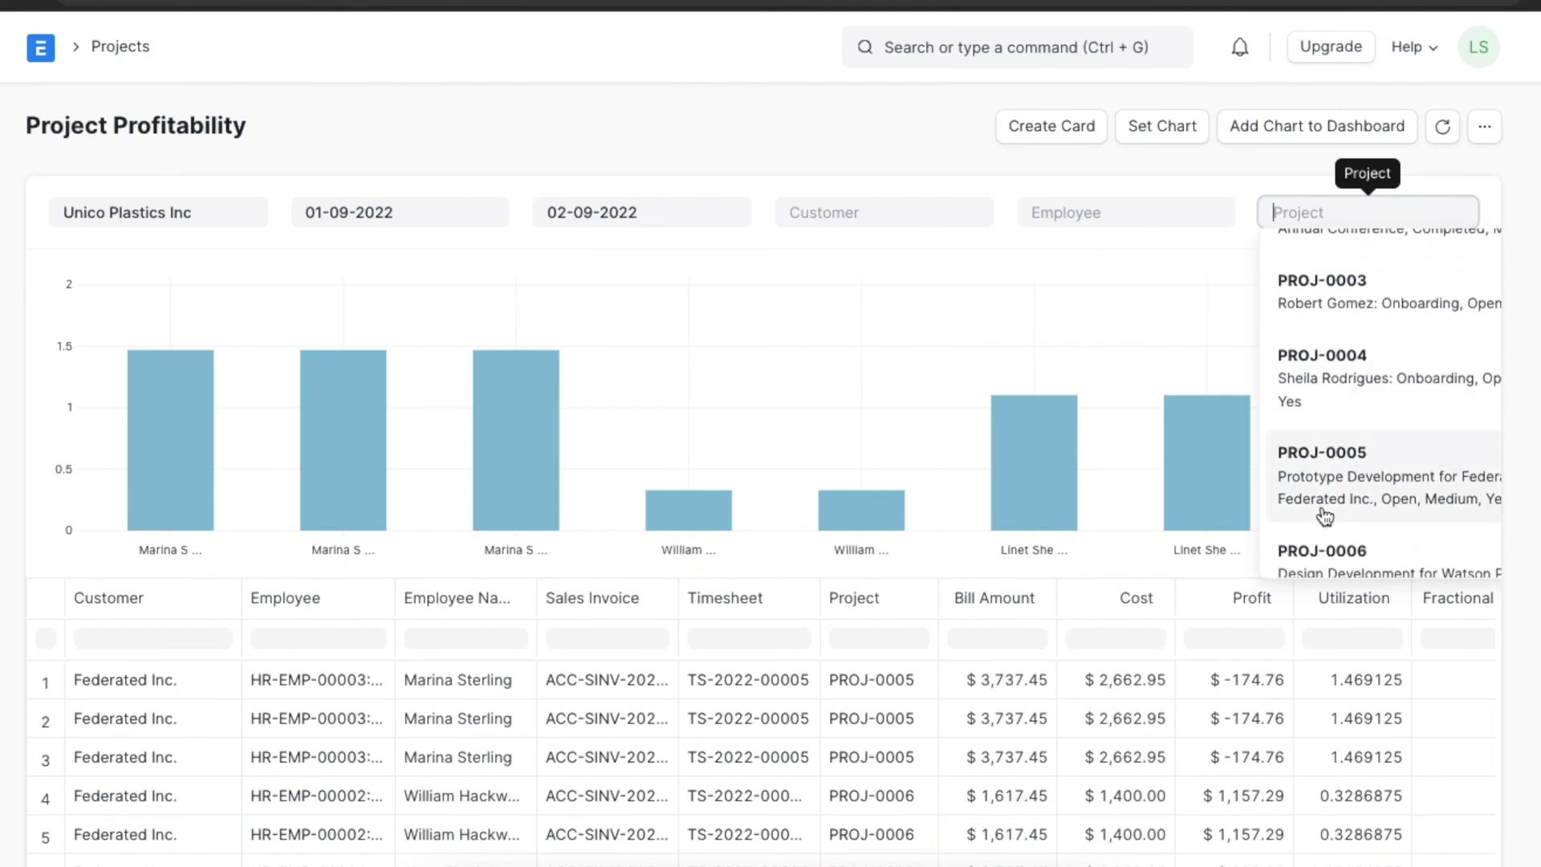
click(1325, 553)
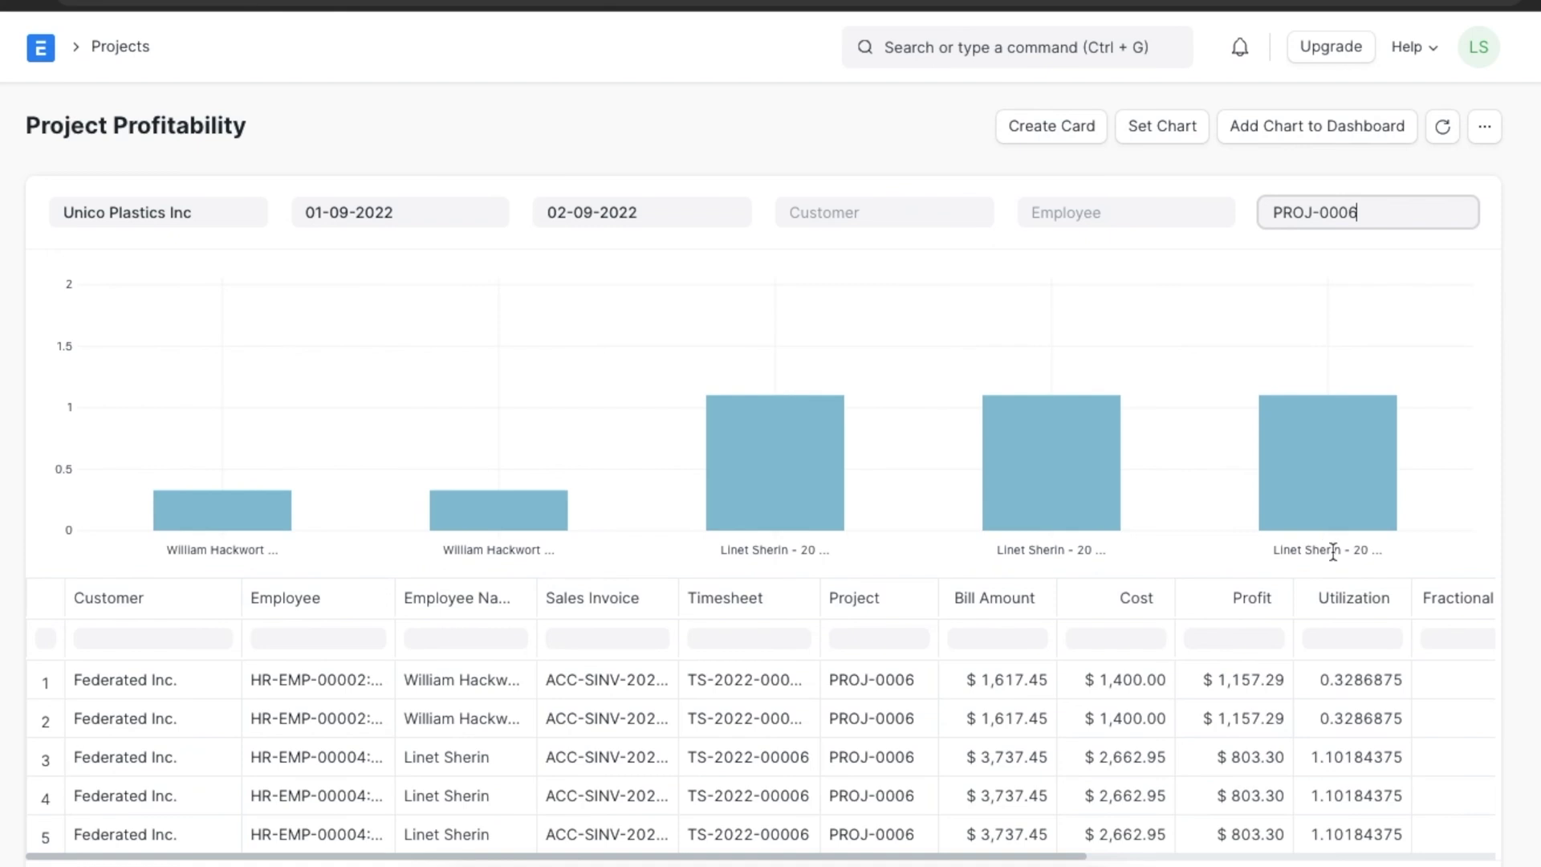
scroll(1486, 663, down, 2)
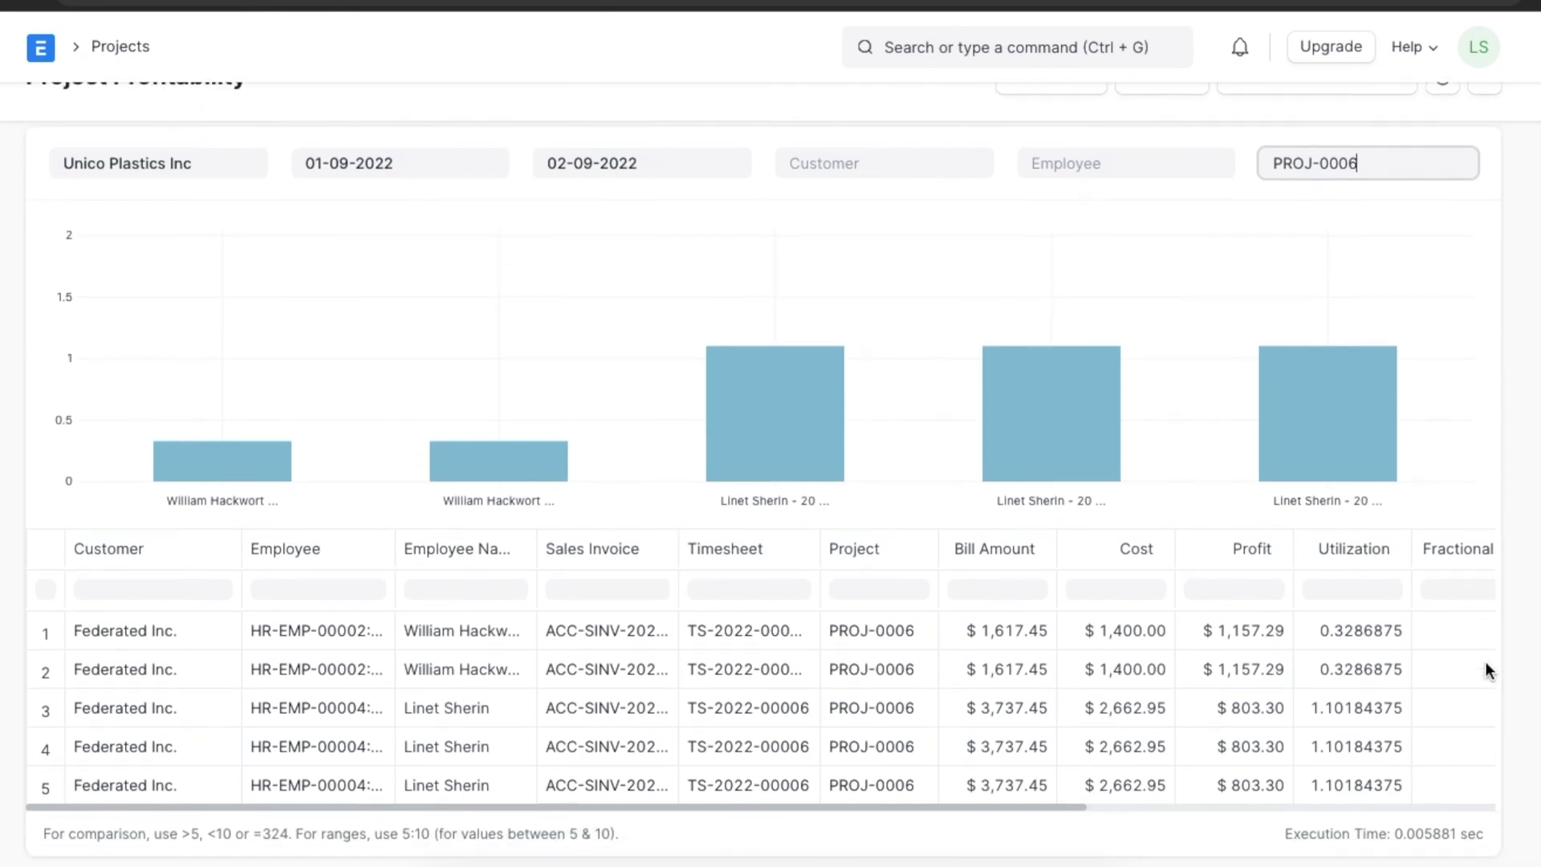
scroll(1488, 669, up, 1)
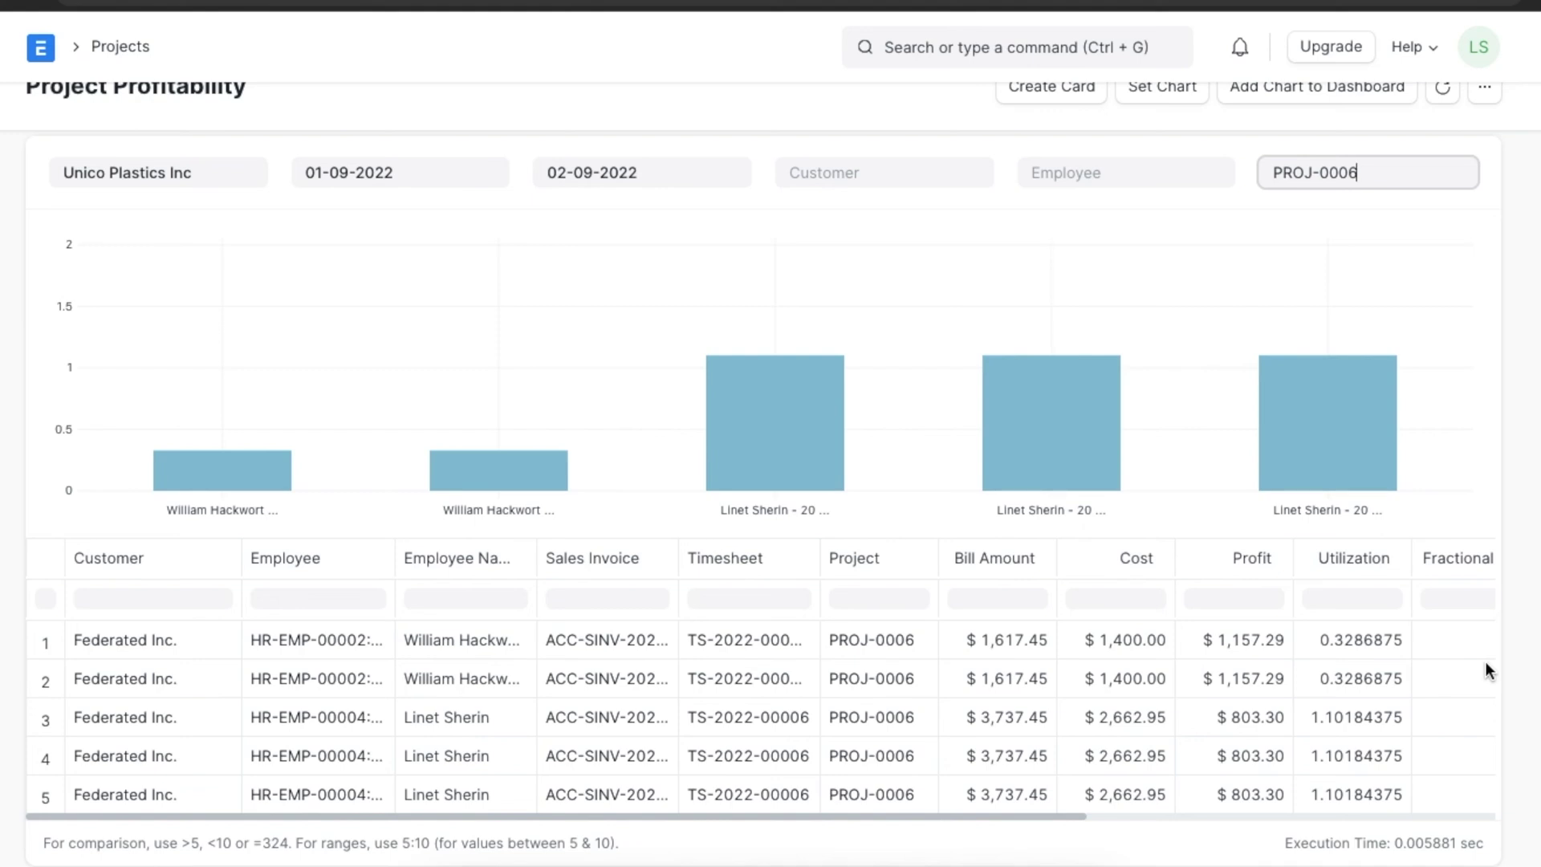
scroll(1486, 663, up, 1)
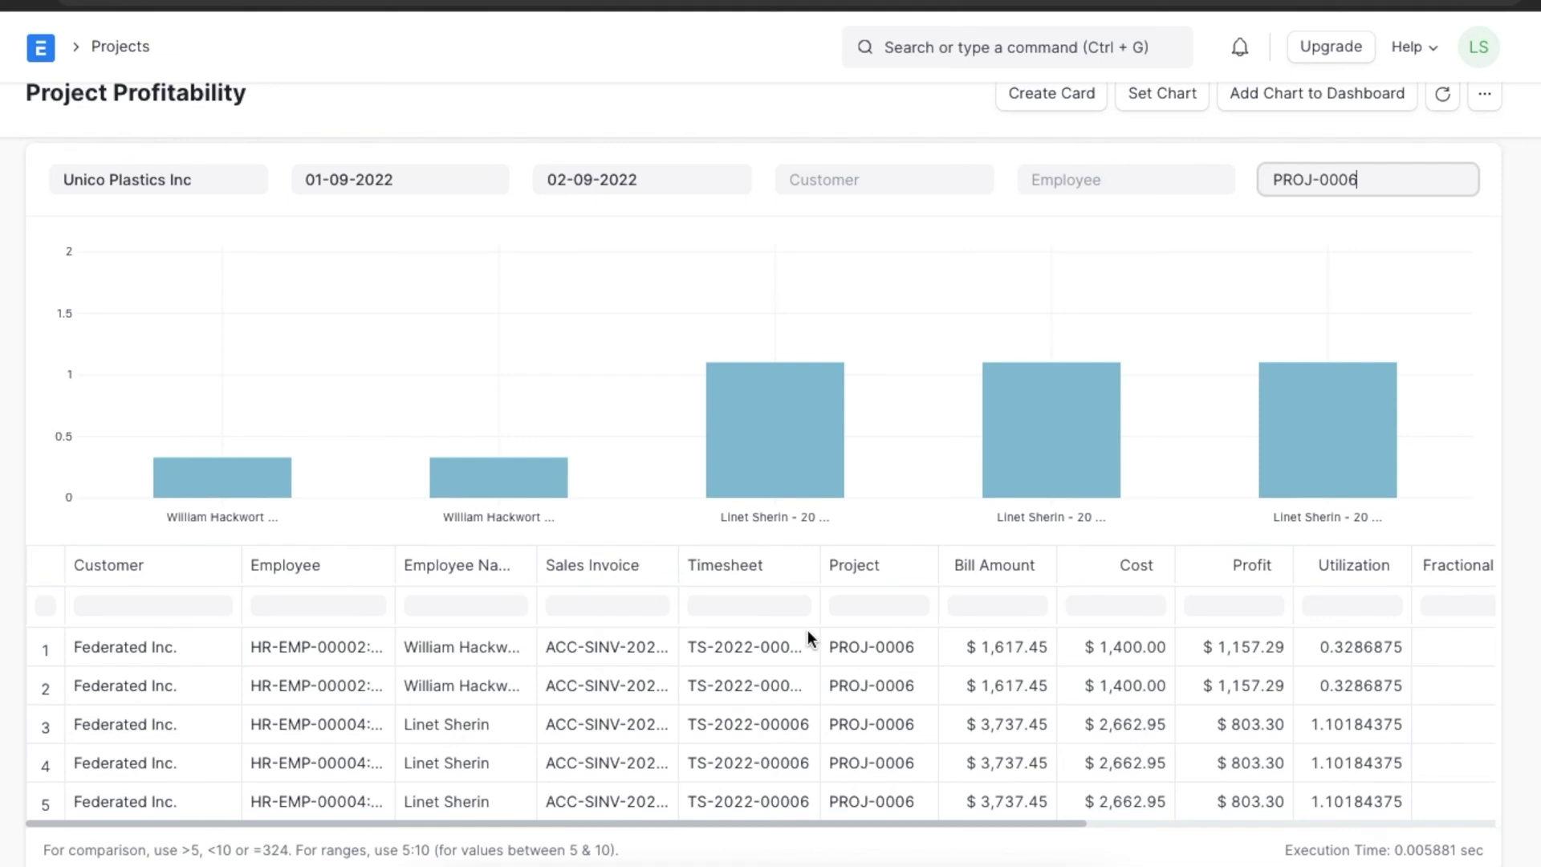
mouse_move(660, 586)
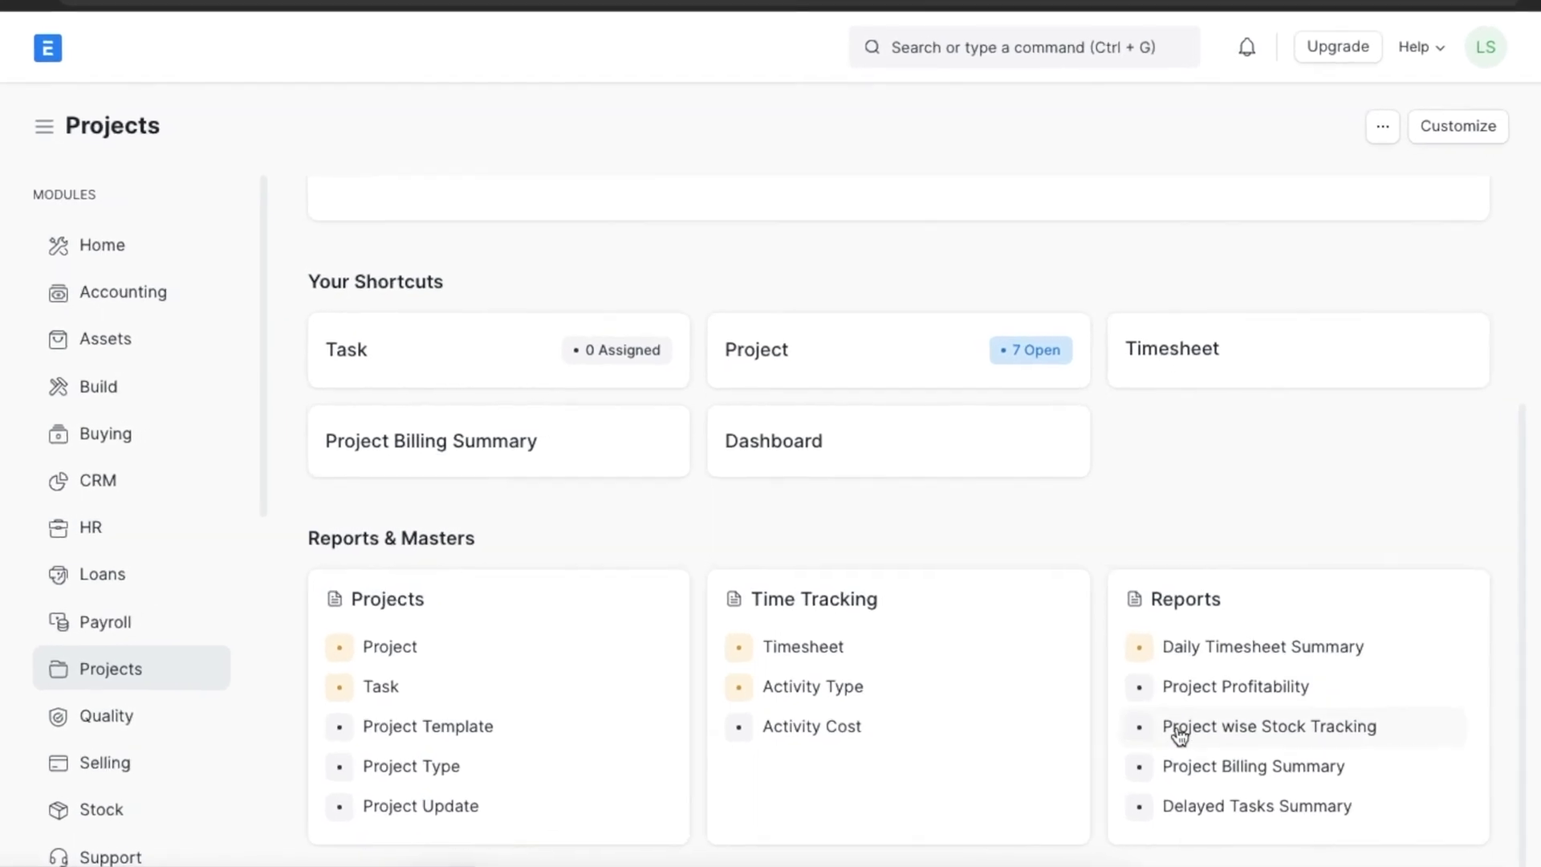
Open the Project wise Stock Tracking report from the Projects workspace.
click(1179, 728)
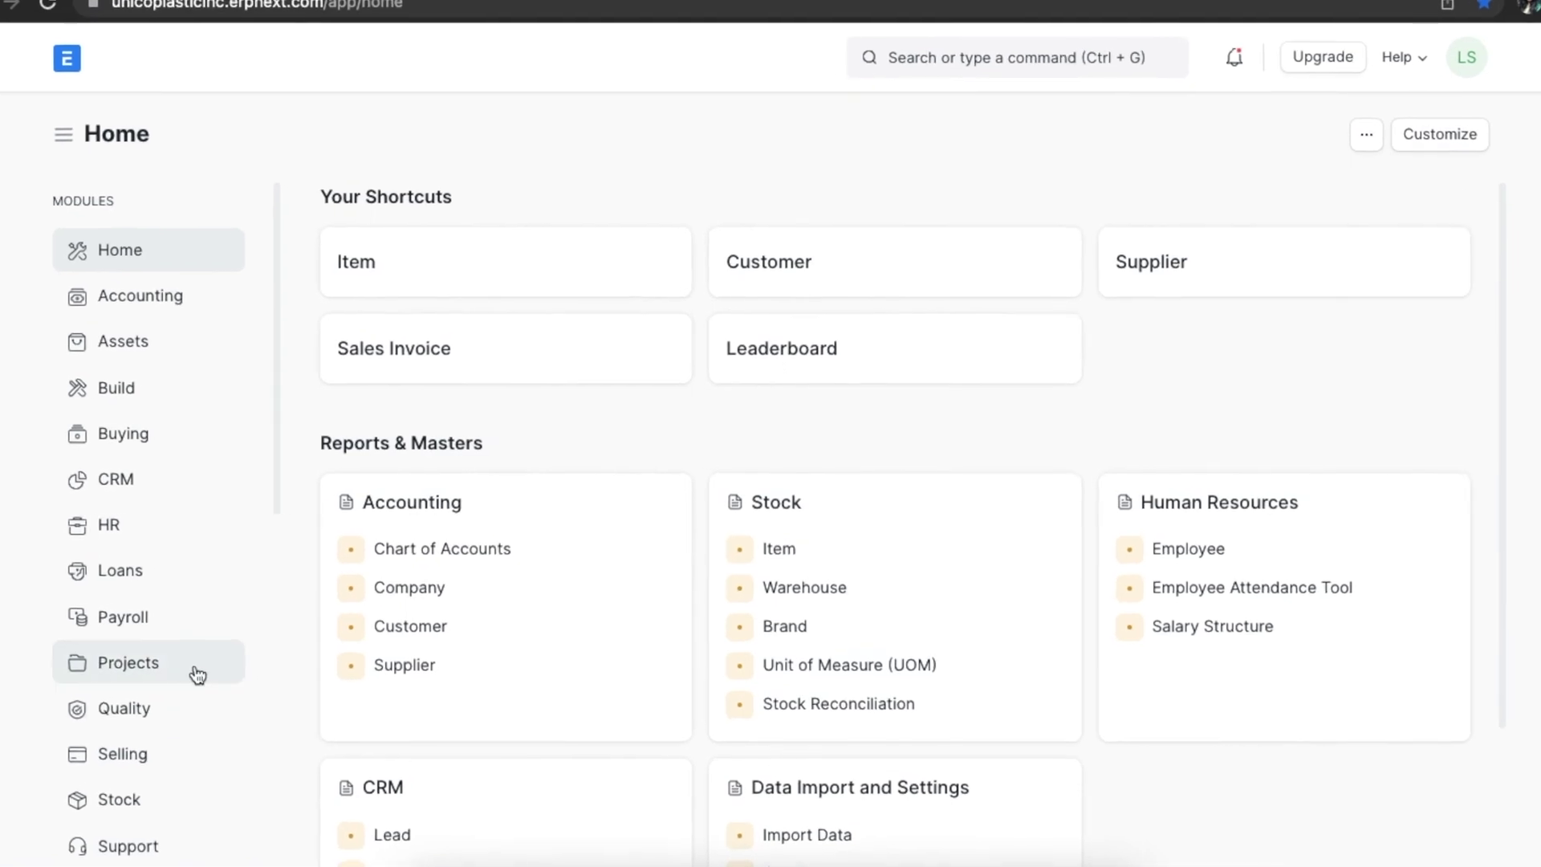
Open the Project Dashboard from the Projects workspace.
click(150, 681)
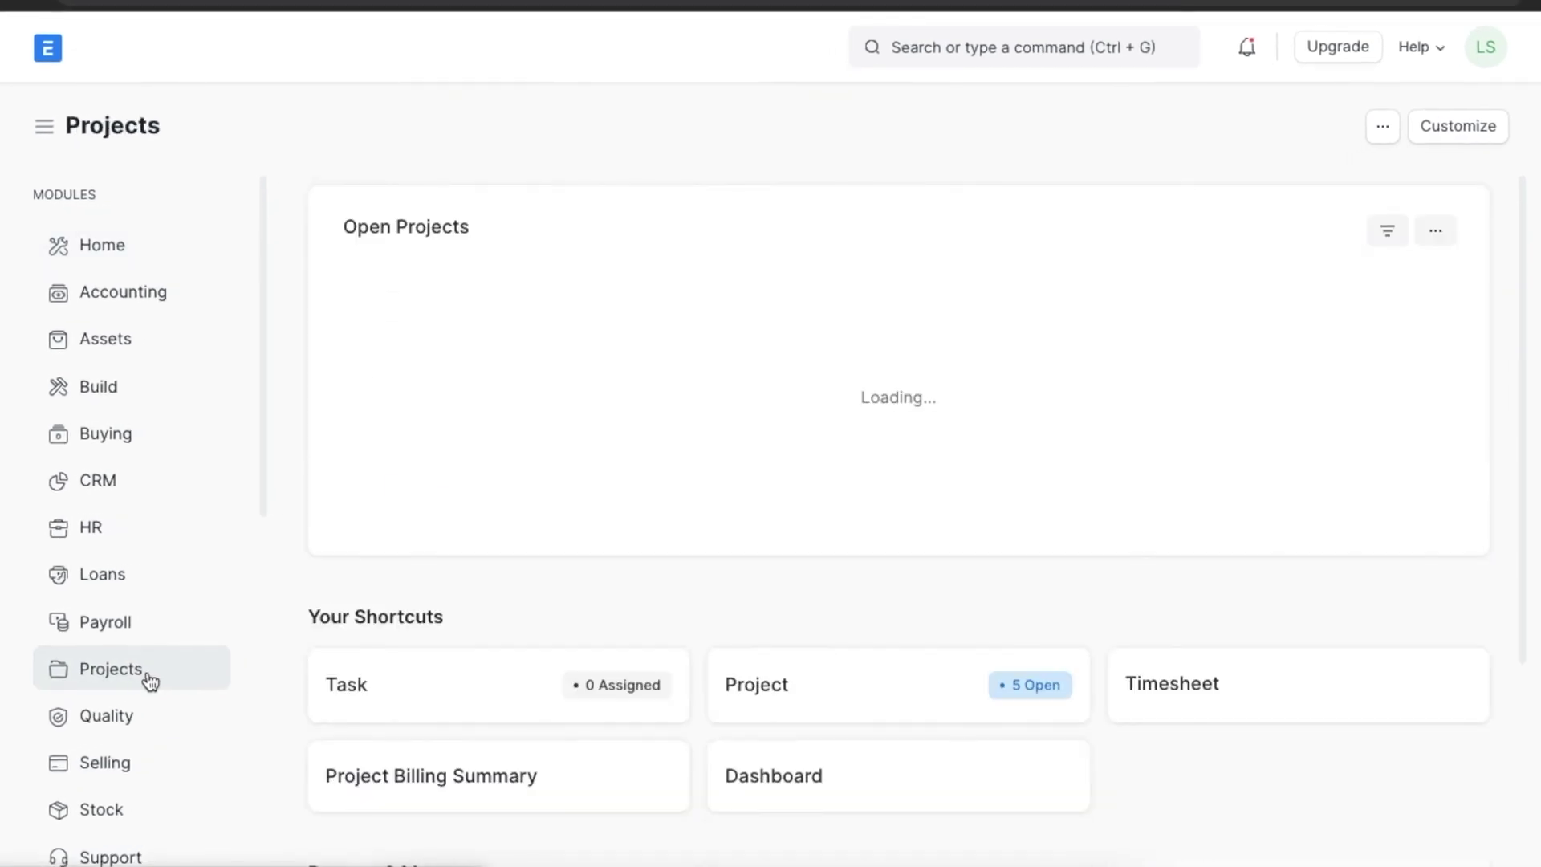
scroll(878, 717, down, 3)
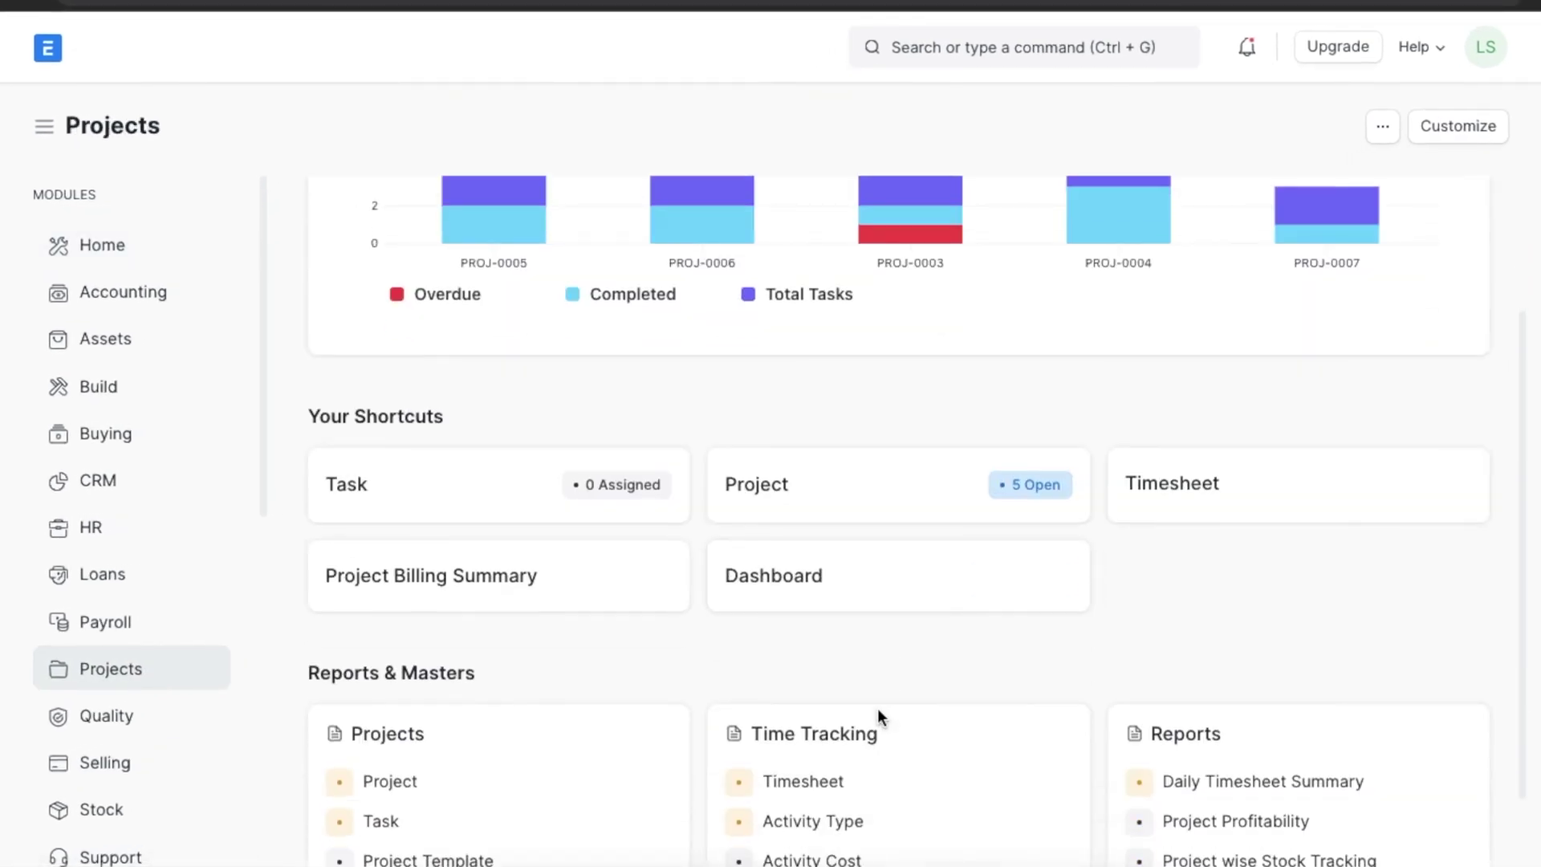
click(888, 615)
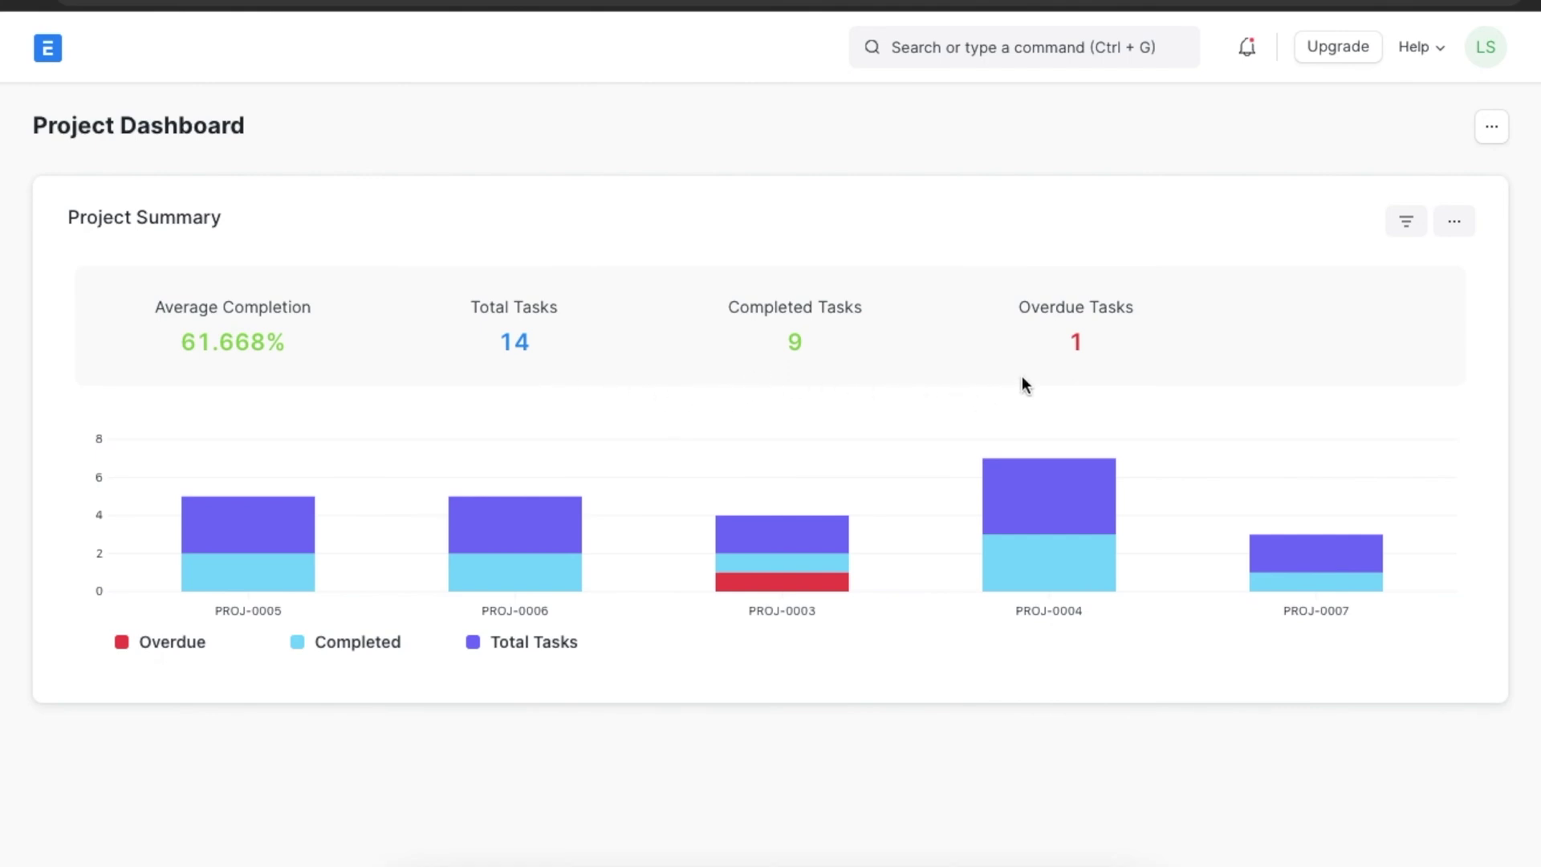
mouse_move(835, 551)
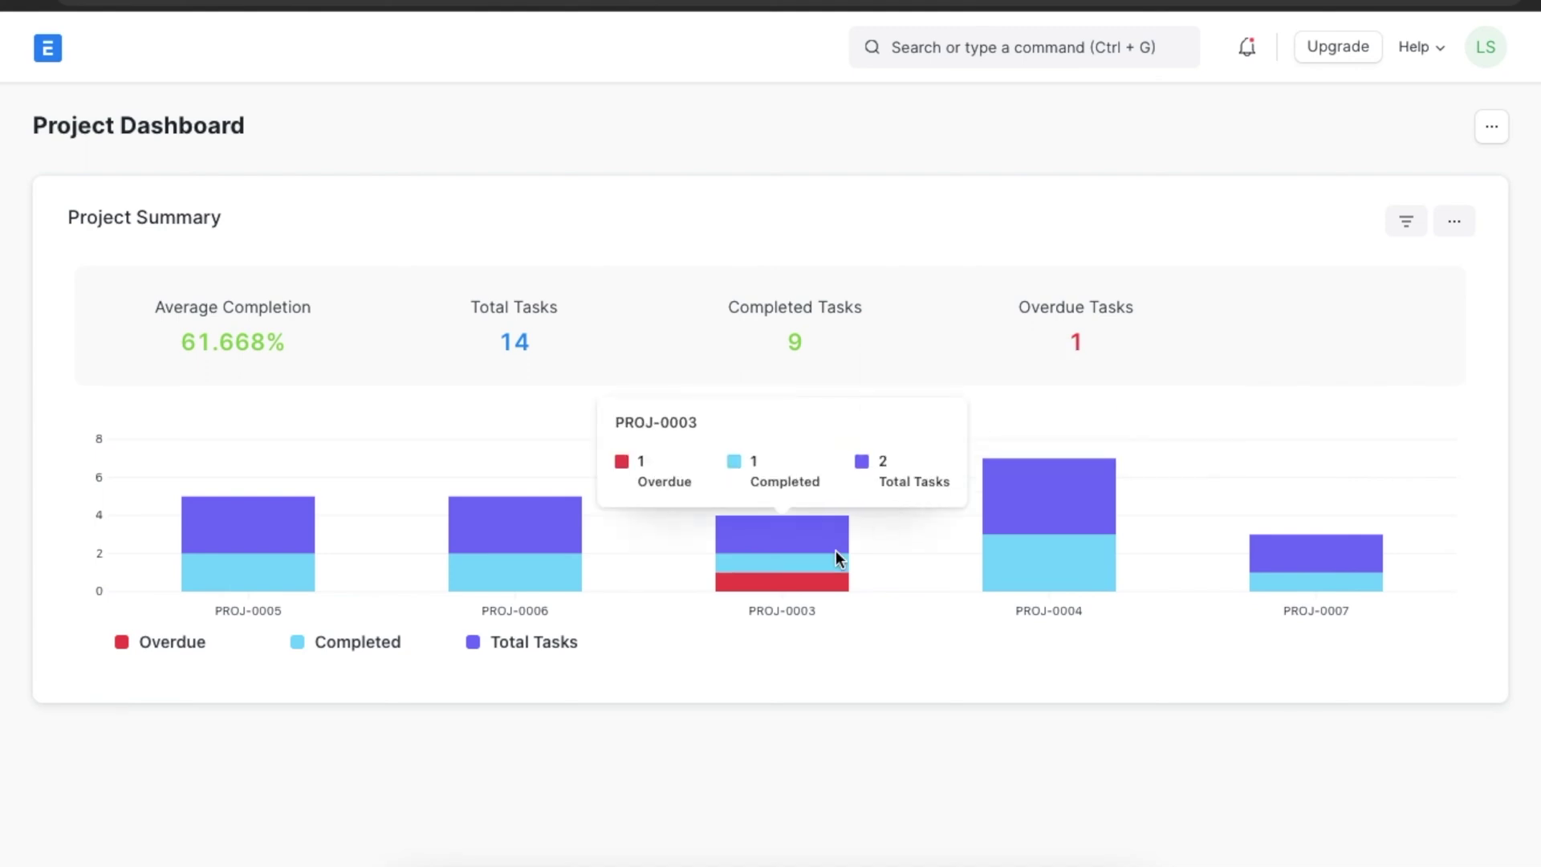
Review Project Summary filters: Is Active Yes, Status Open, Project Type and priority unset.
click(1409, 226)
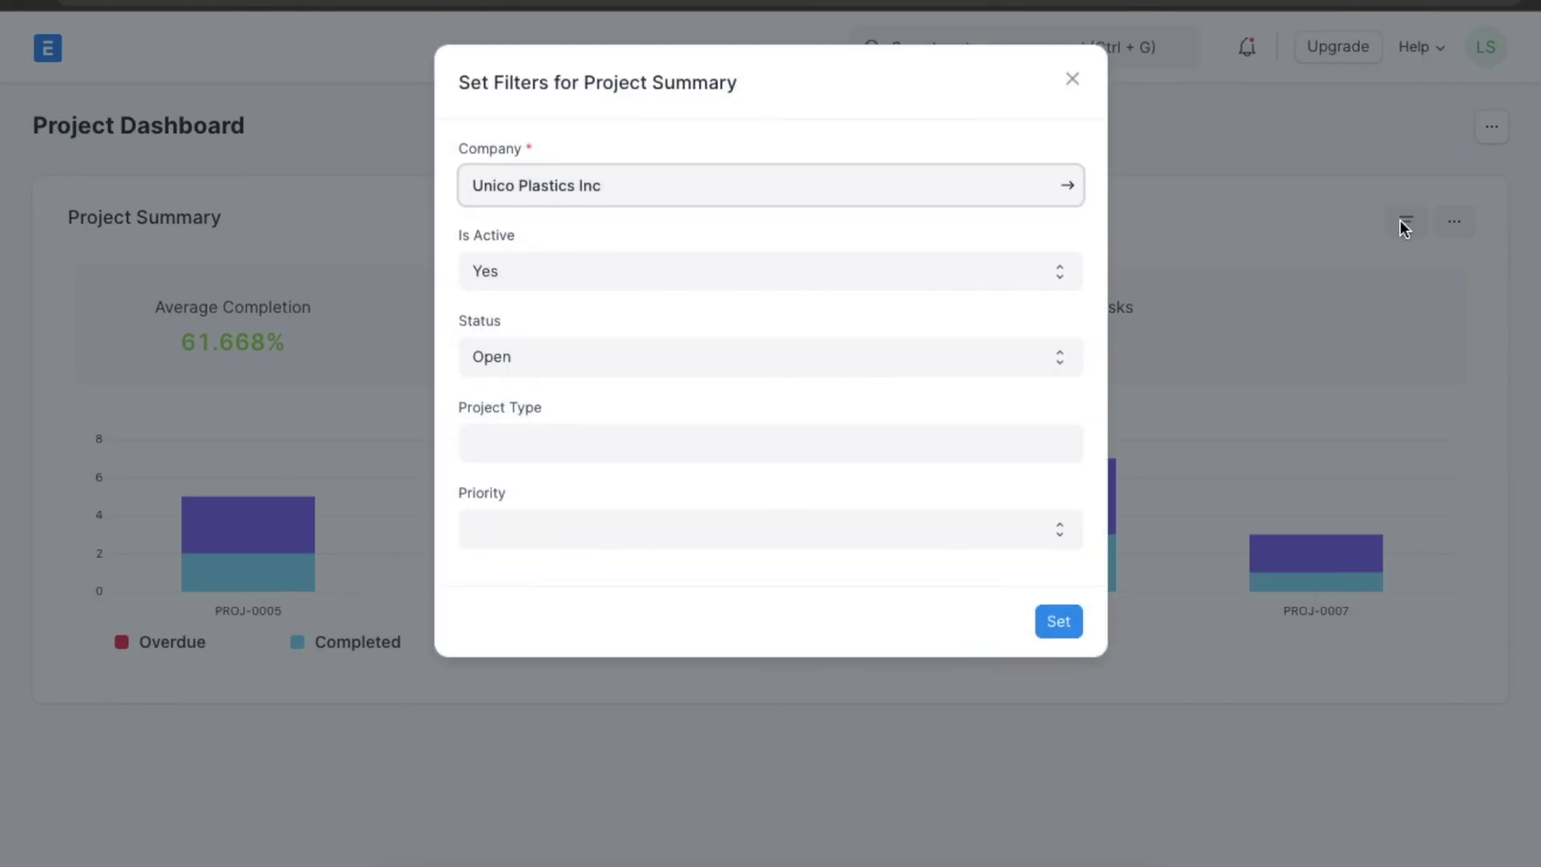
click(1066, 270)
click(1050, 321)
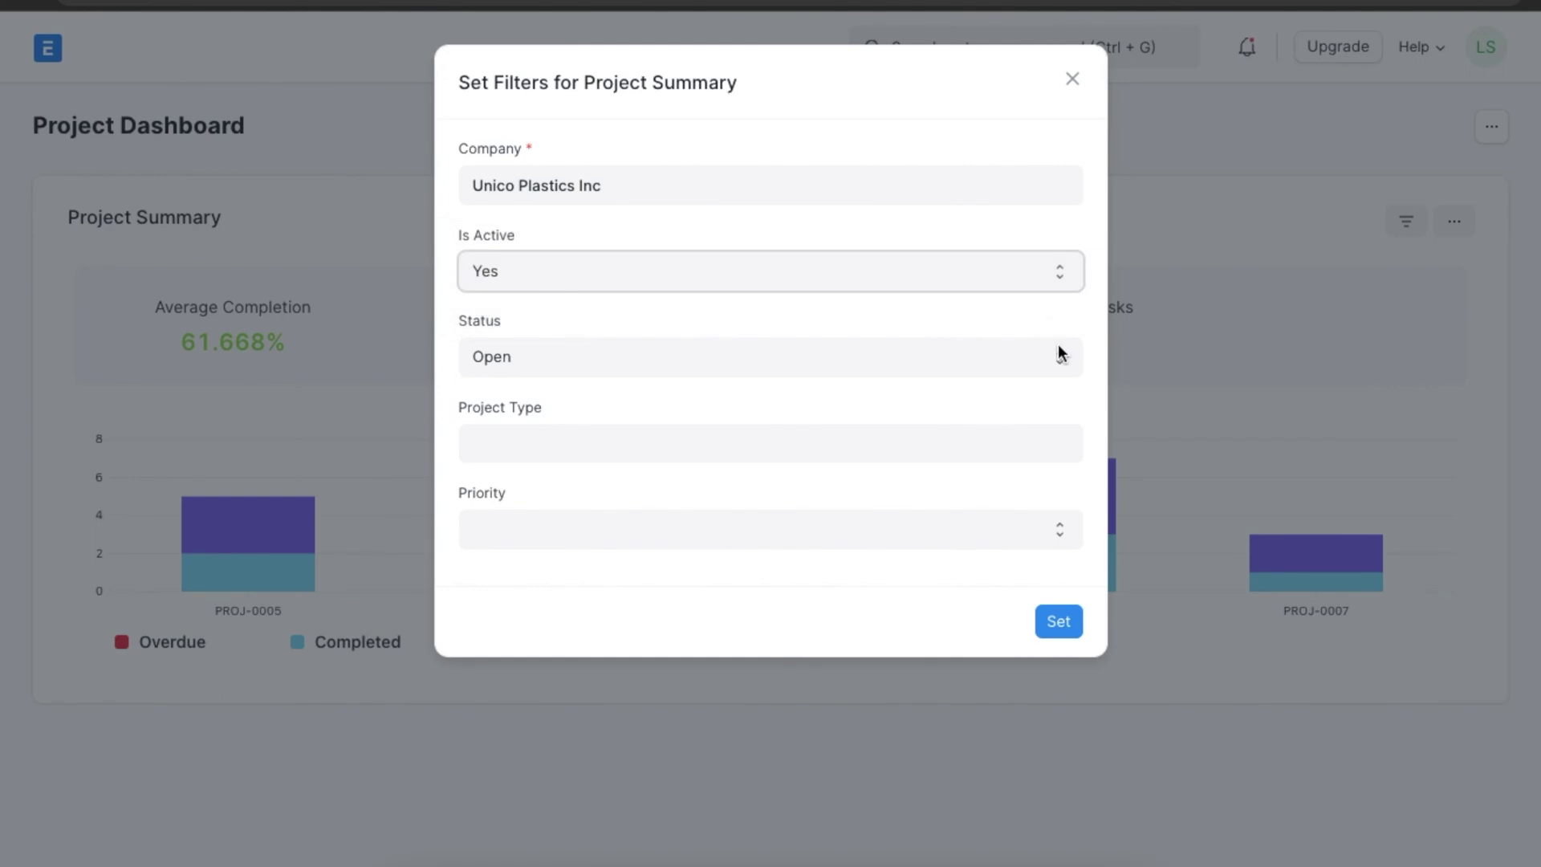
click(1059, 359)
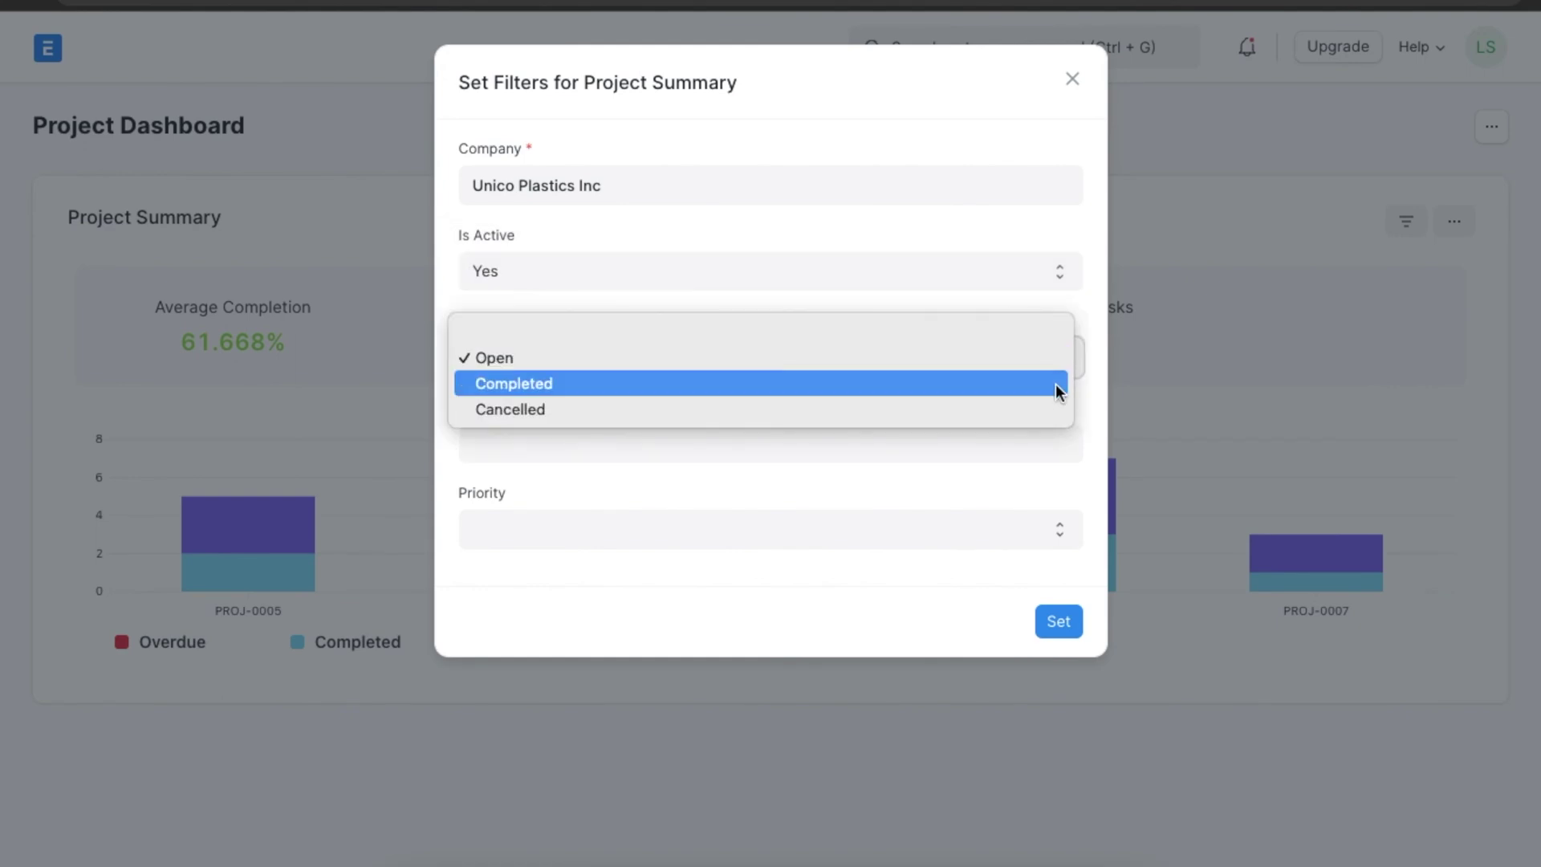
click(1091, 393)
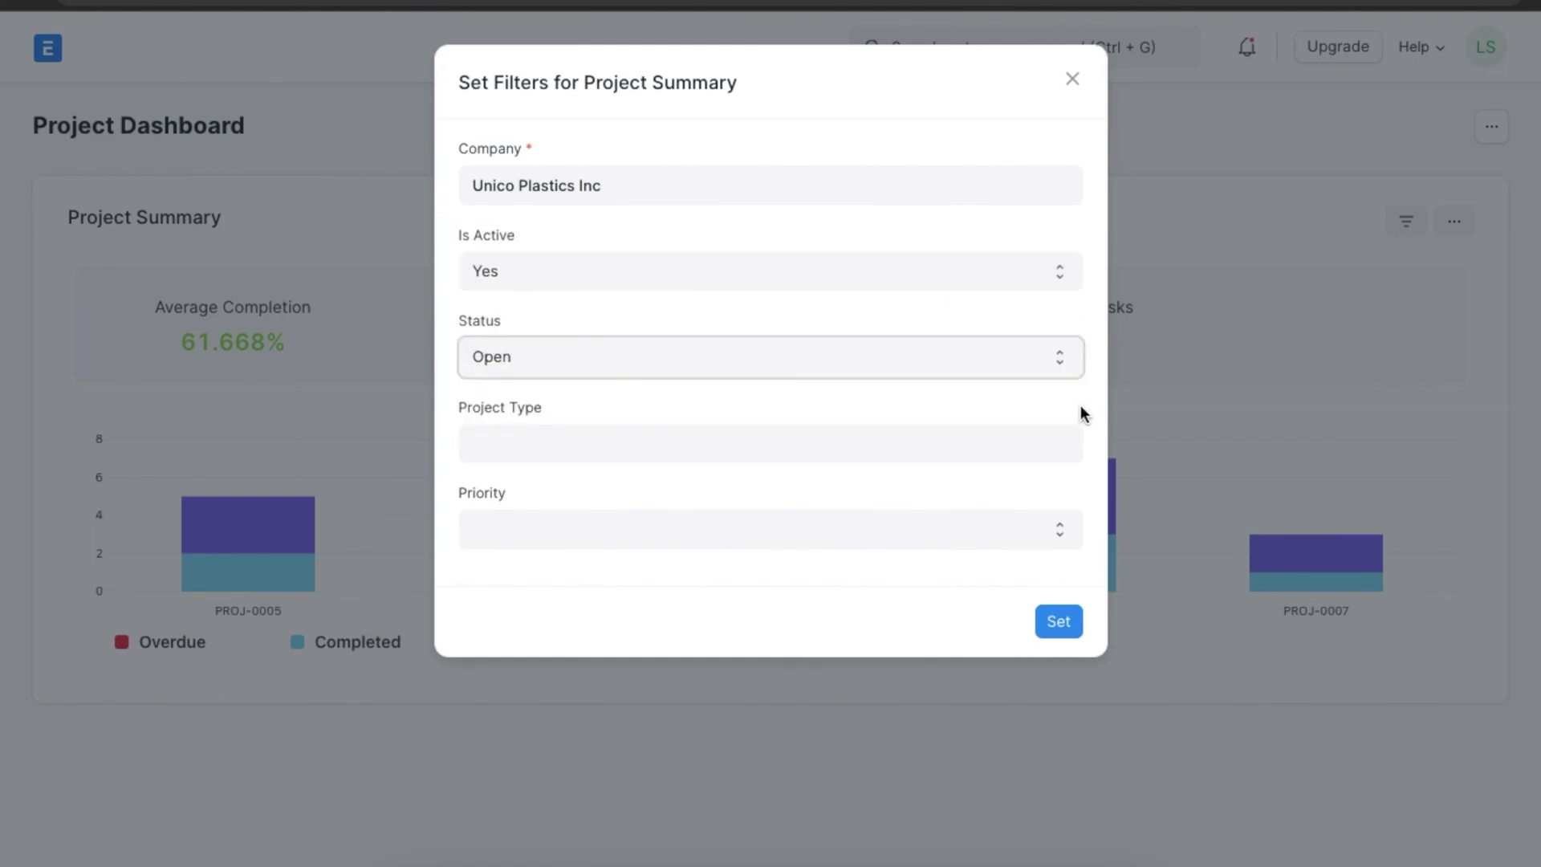
click(1070, 442)
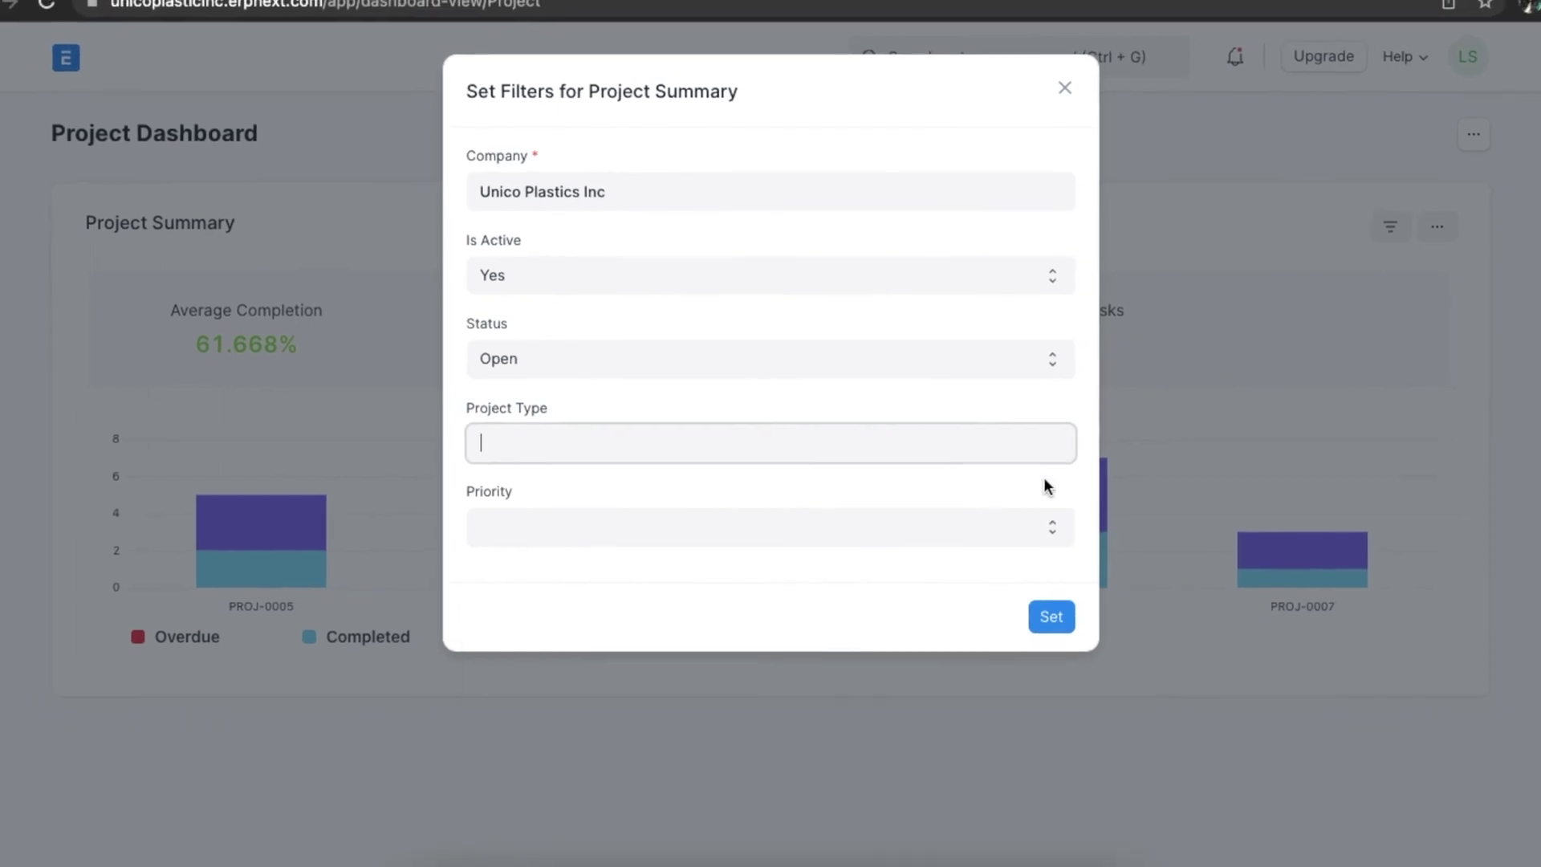
click(1053, 590)
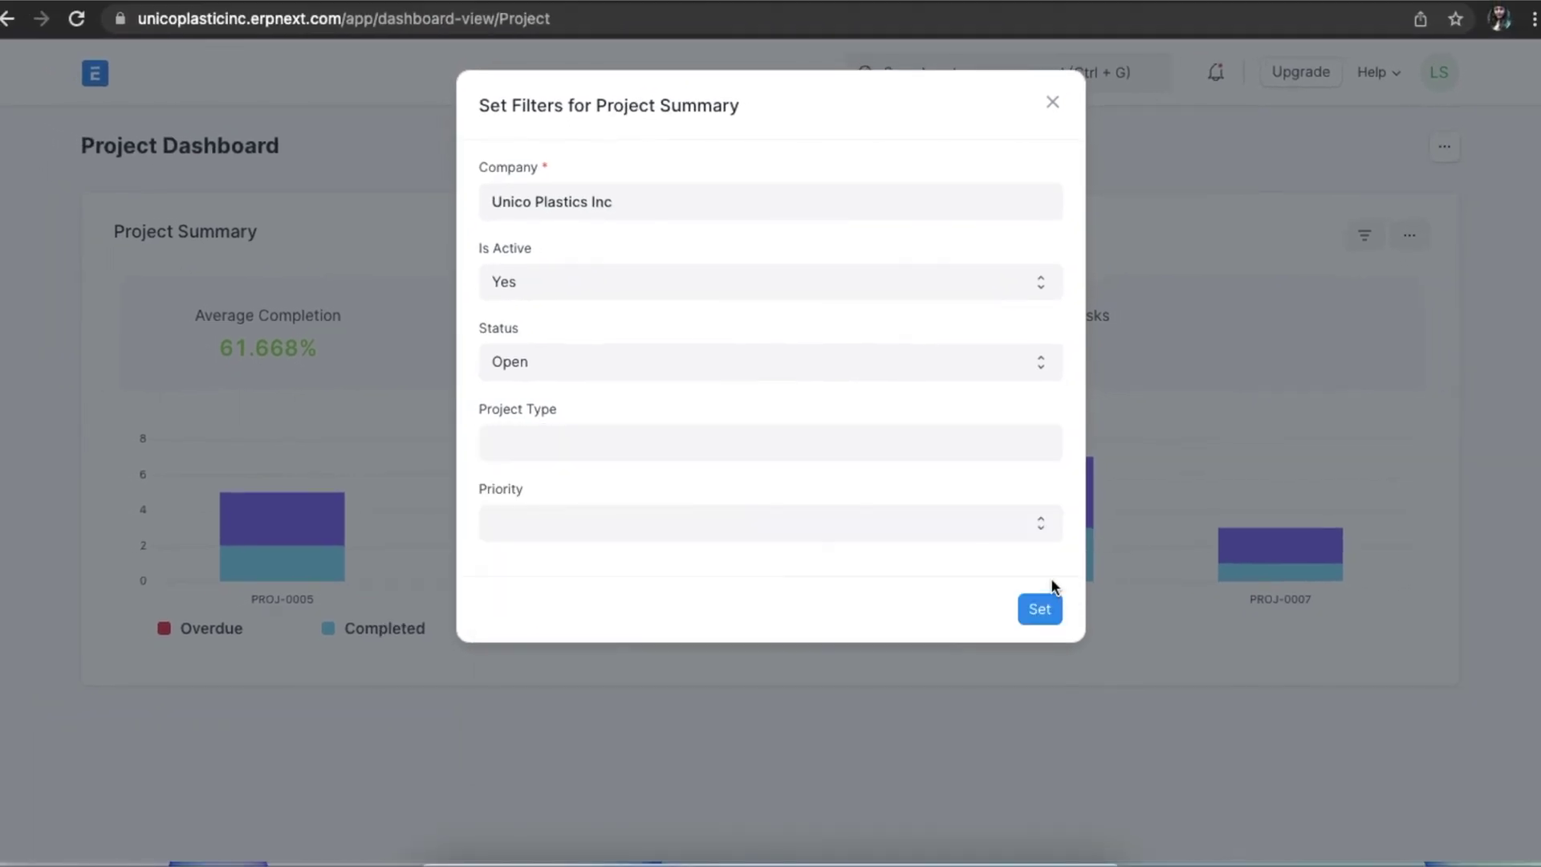
click(1033, 522)
click(1052, 484)
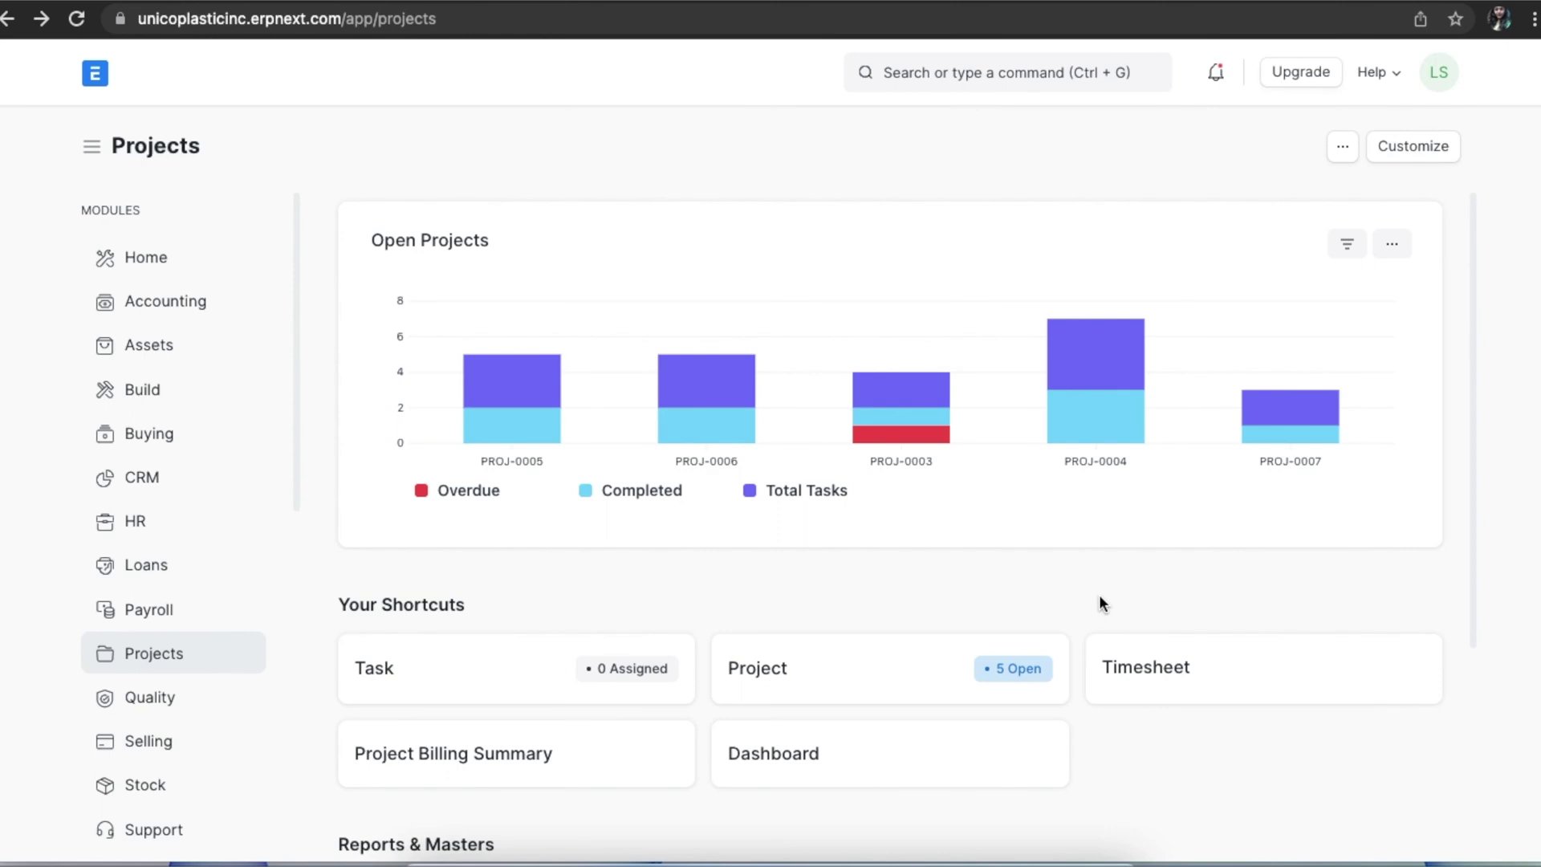
Scroll the Projects workspace down to Reports & Masters and open Project Billing Summary.
scroll(1099, 598, down, 3)
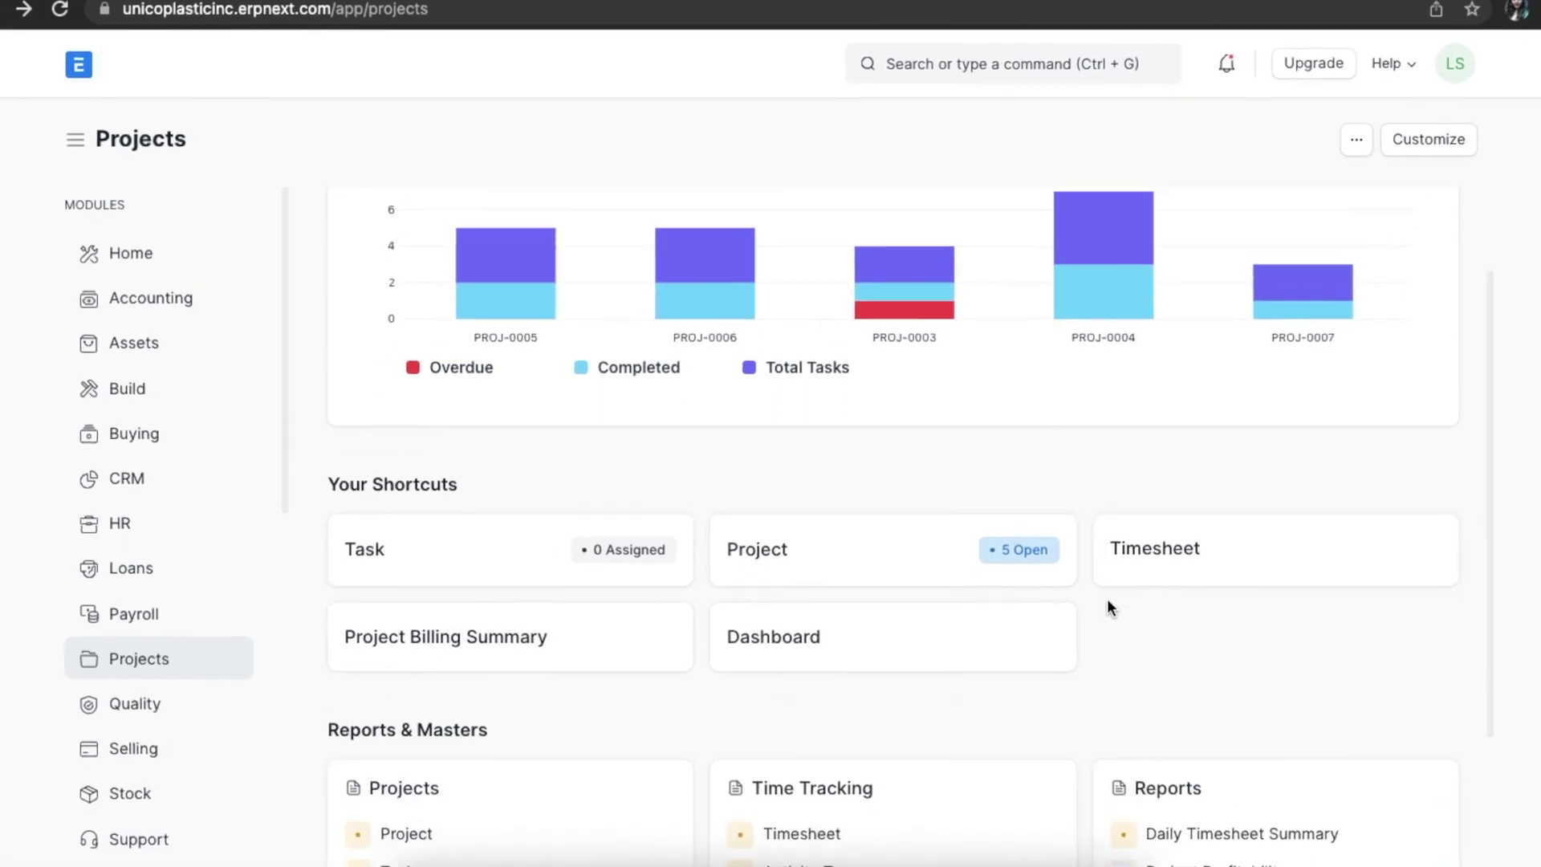
scroll(1116, 606, down, 3)
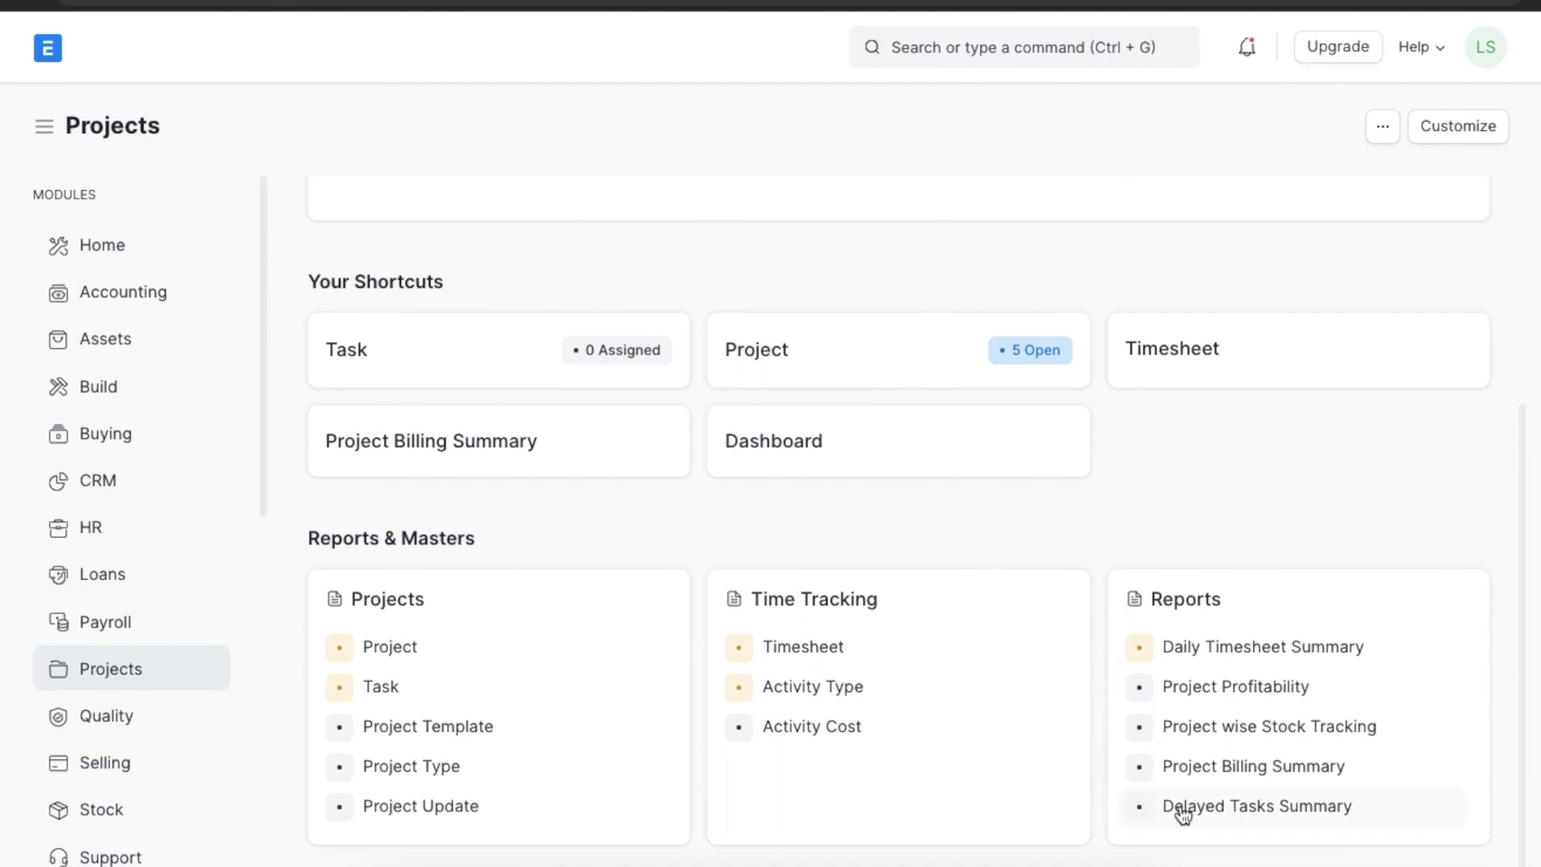
click(1230, 767)
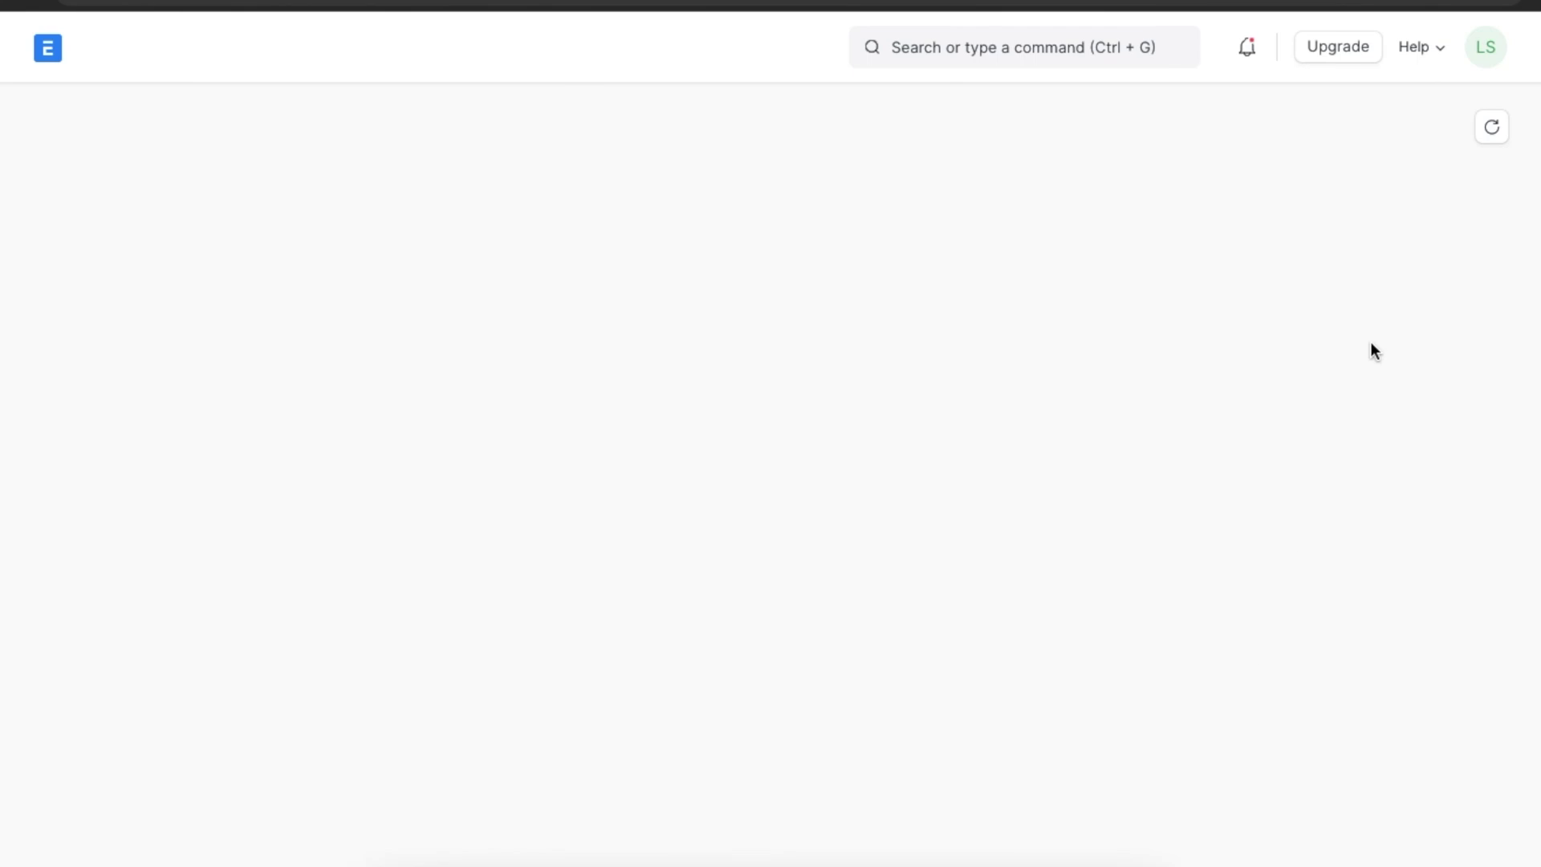
From the report's actions menu, choose Setup Auto Email and add a new Auto Email Report.
click(1482, 128)
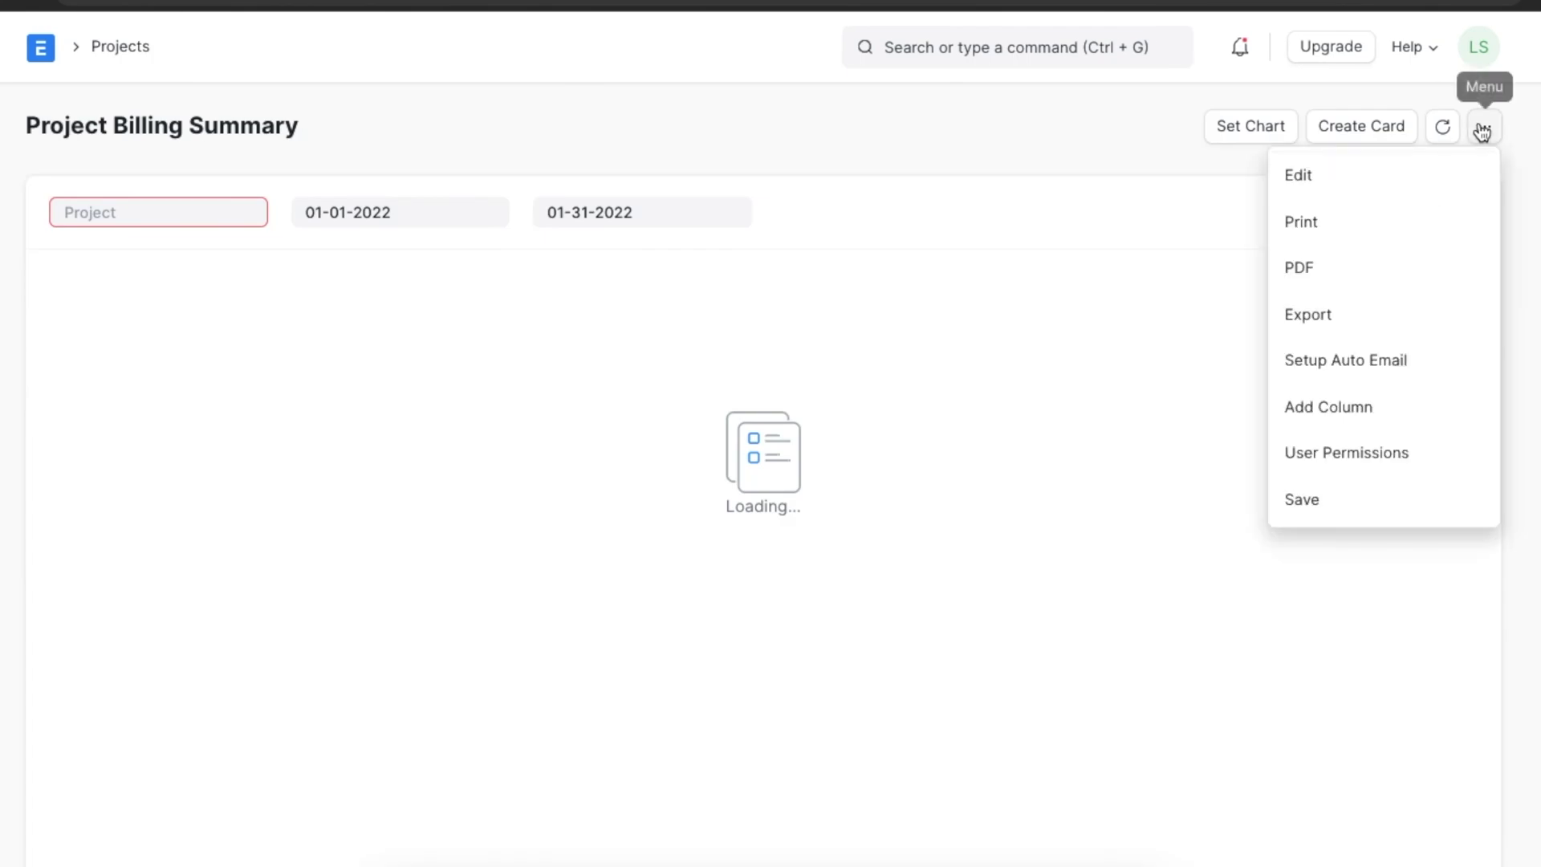
click(1372, 363)
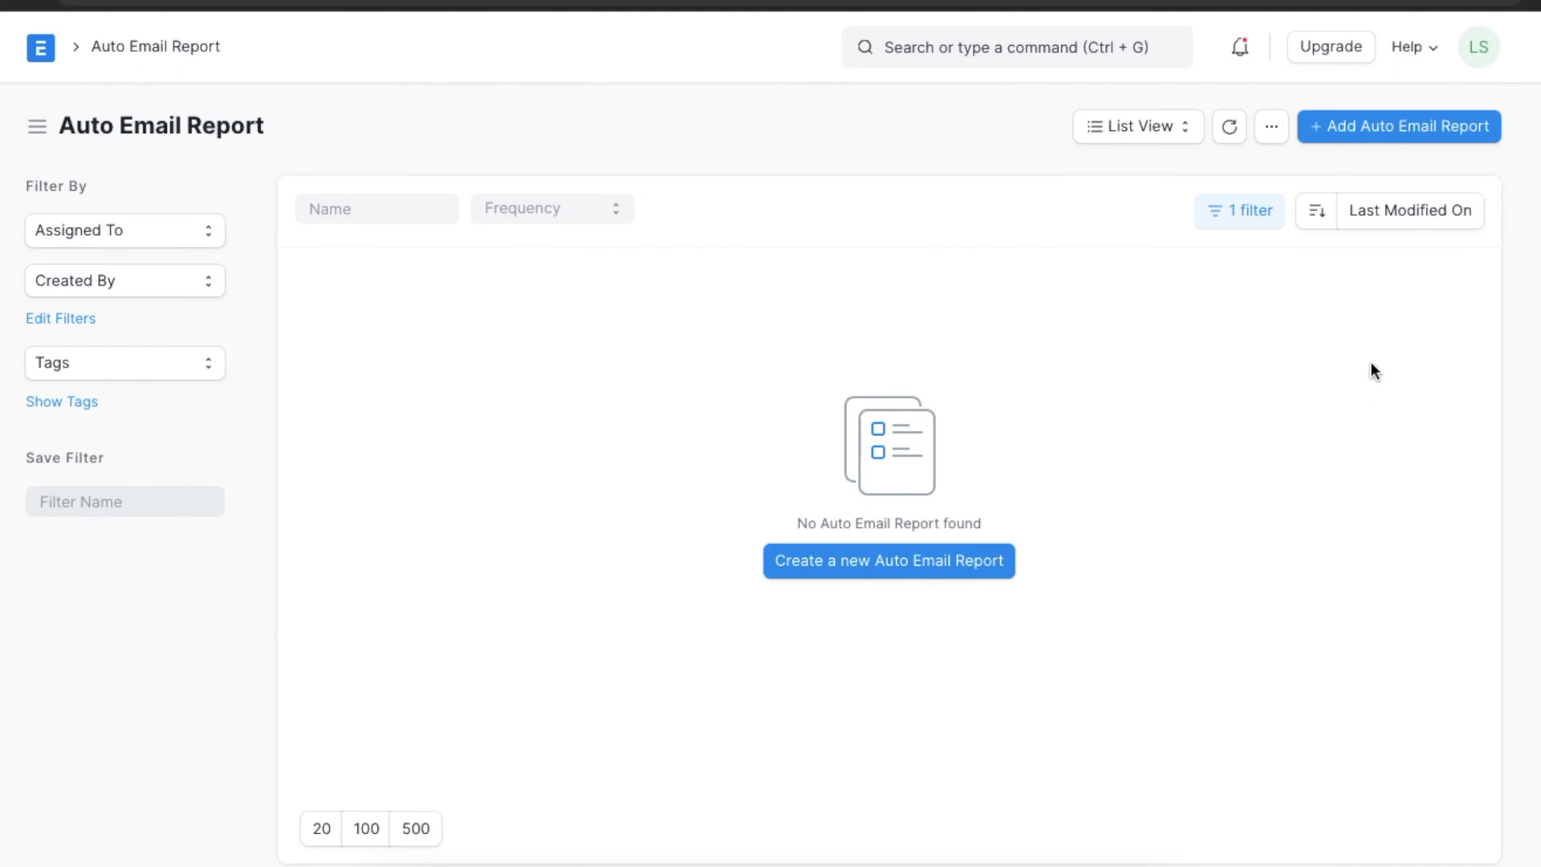
click(1418, 135)
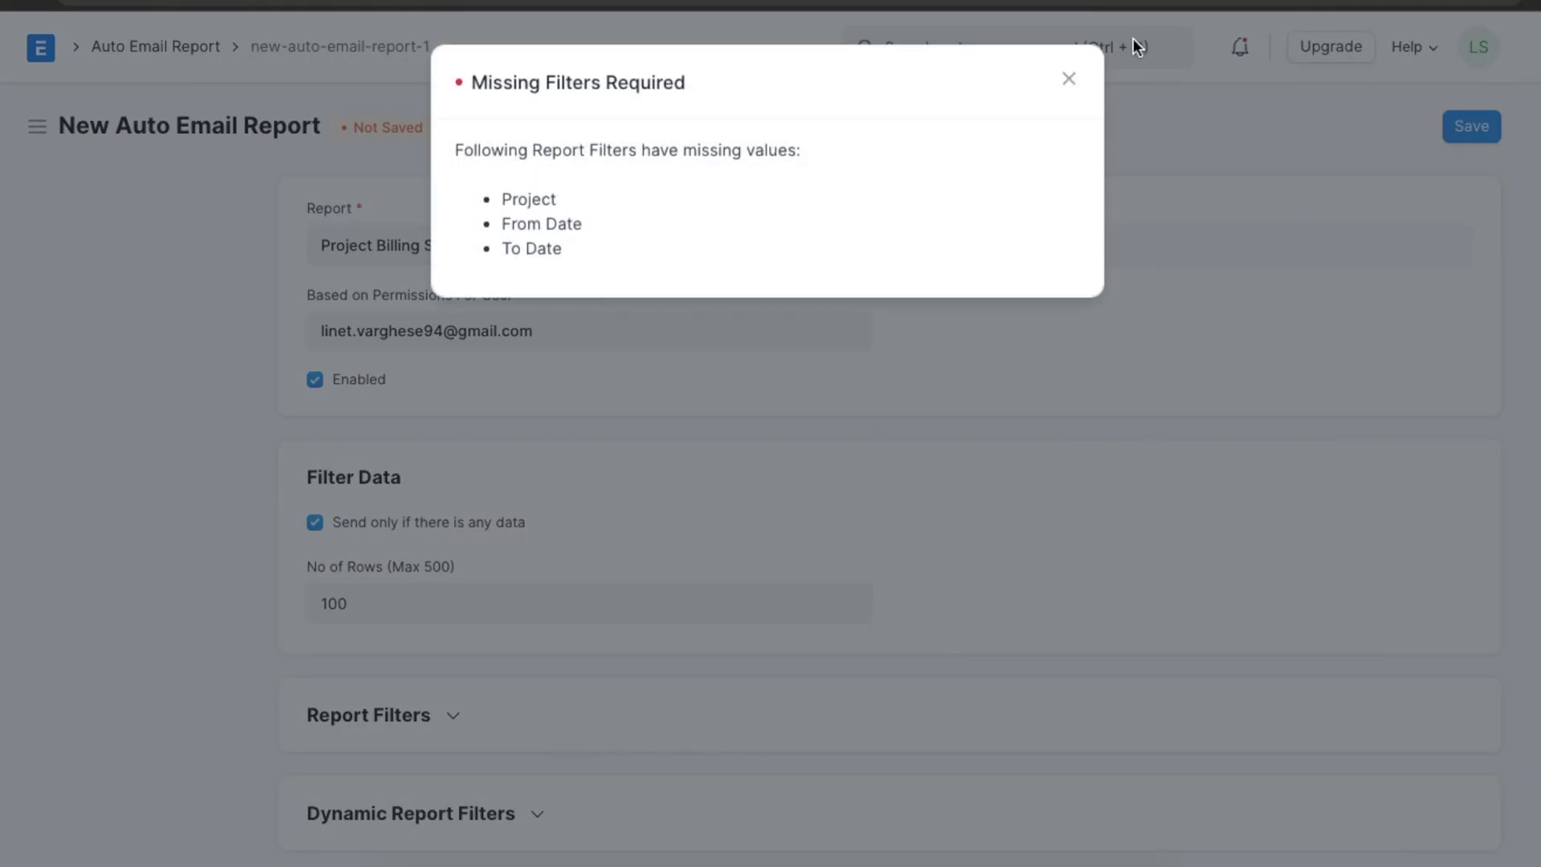
Dismiss the Missing Filters Required warning and expand the Report Filters section.
click(1068, 79)
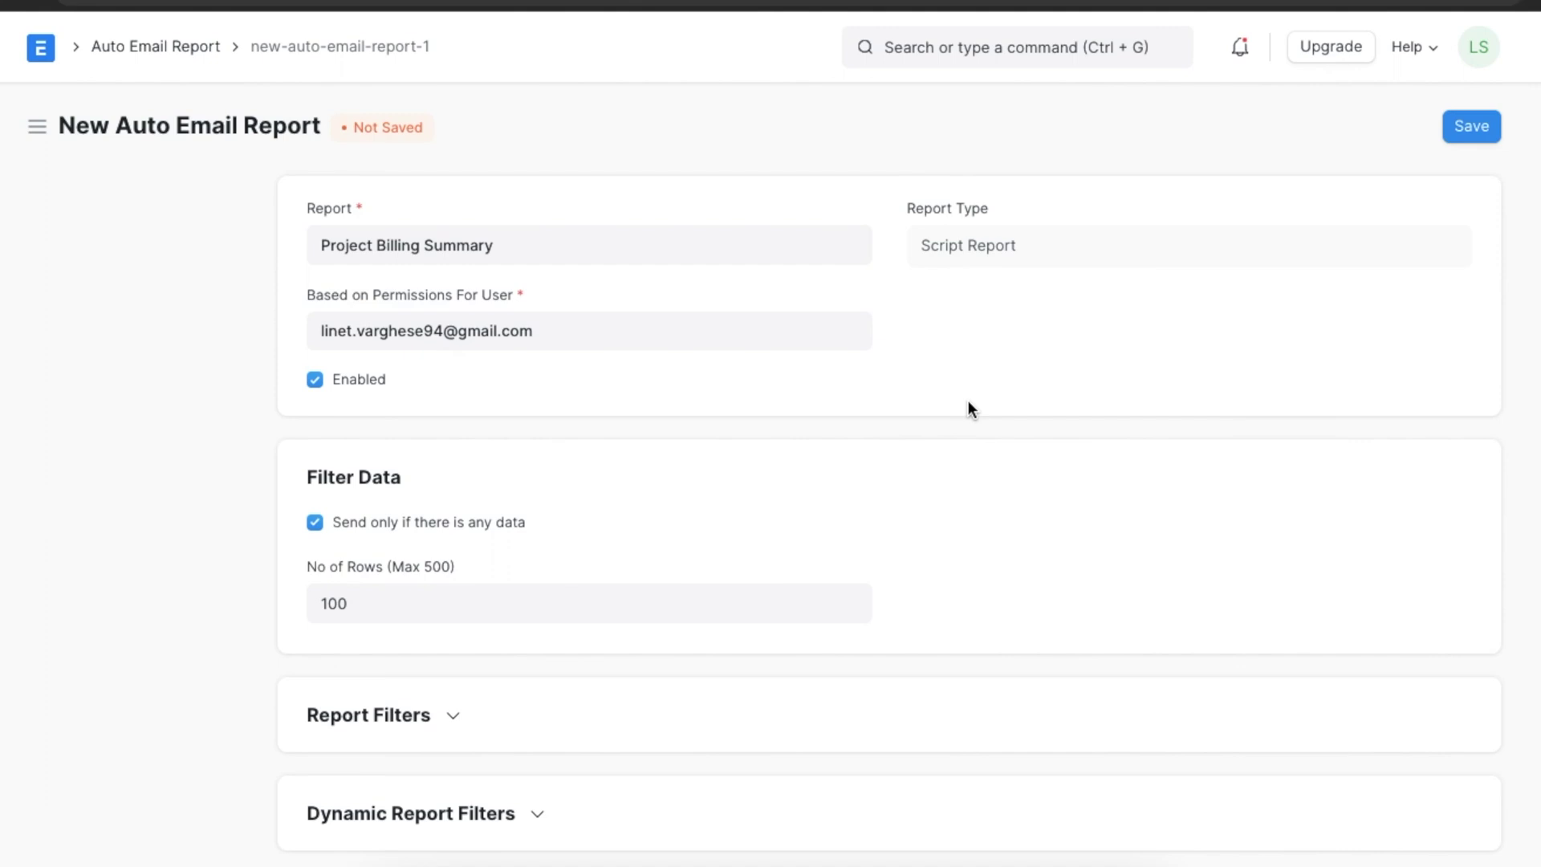
scroll(969, 407, down, 3)
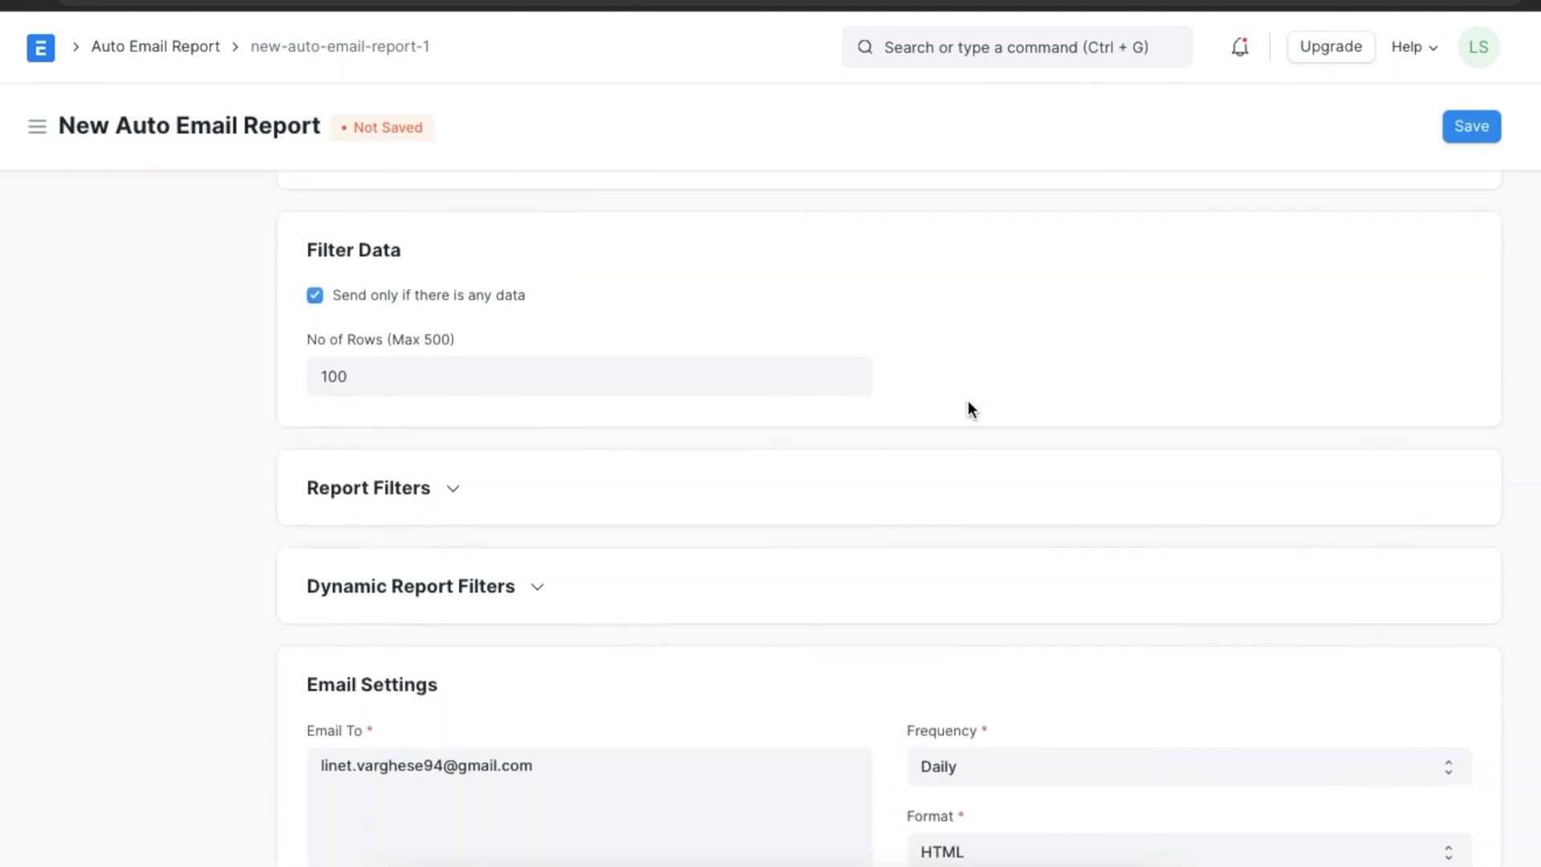
scroll(968, 410, down, 1)
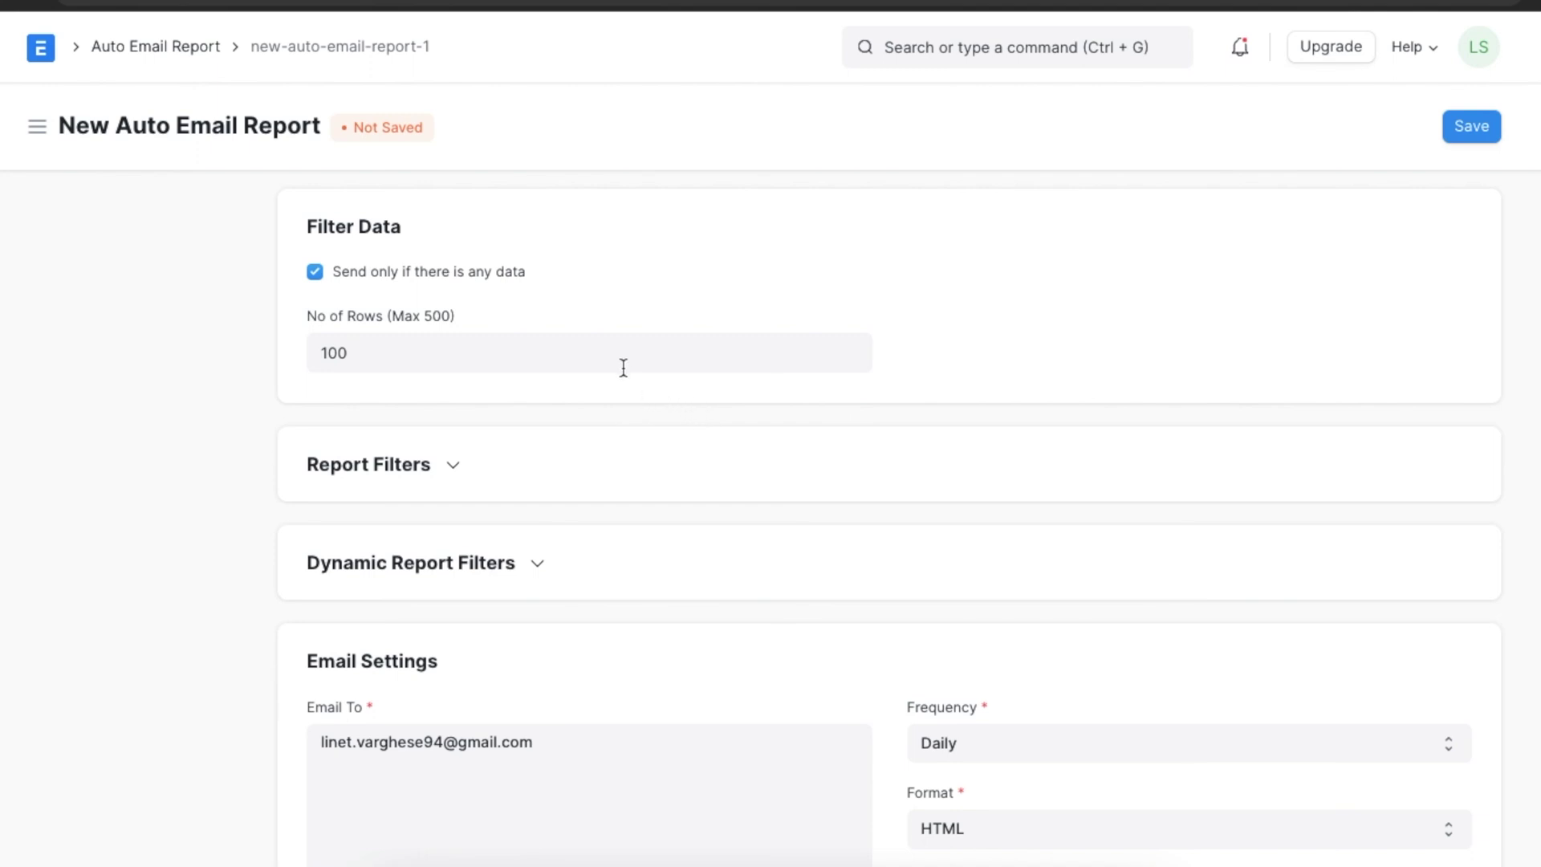
scroll(668, 415, down, 2)
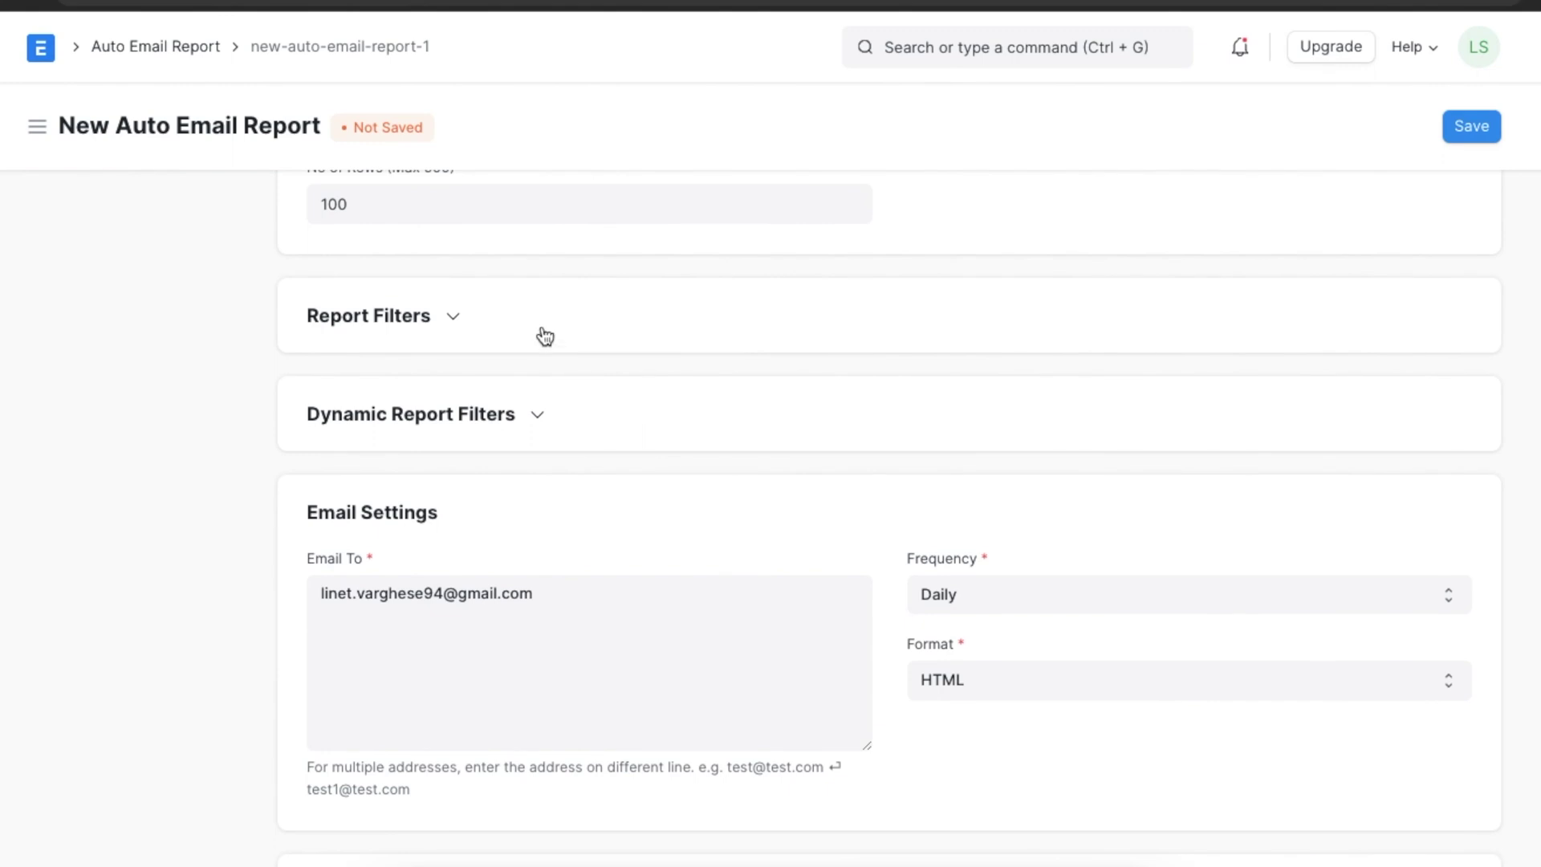
scroll(545, 335, up, 1)
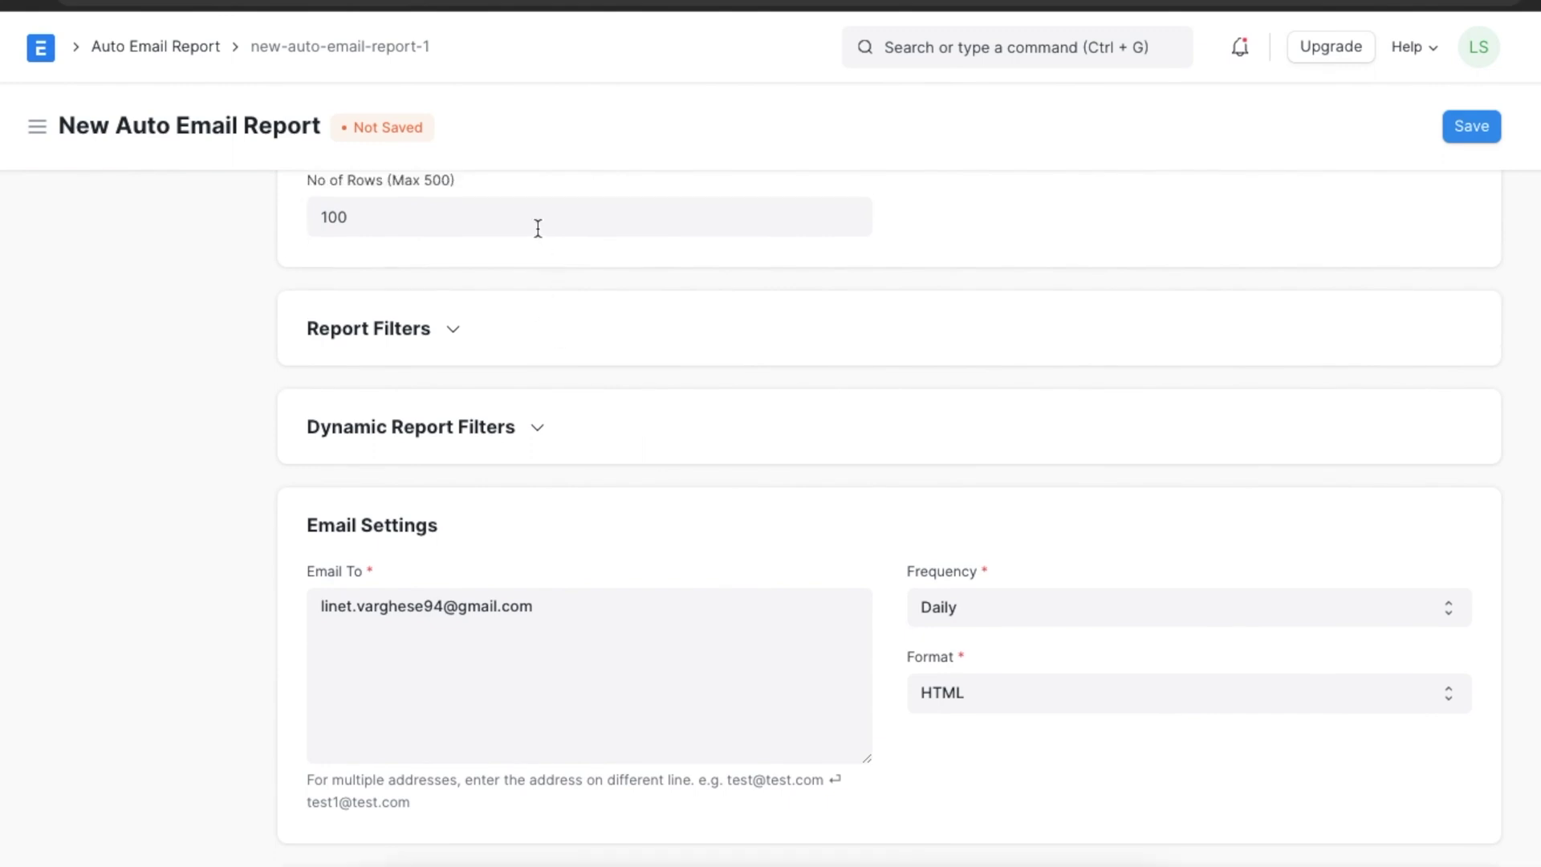
click(458, 334)
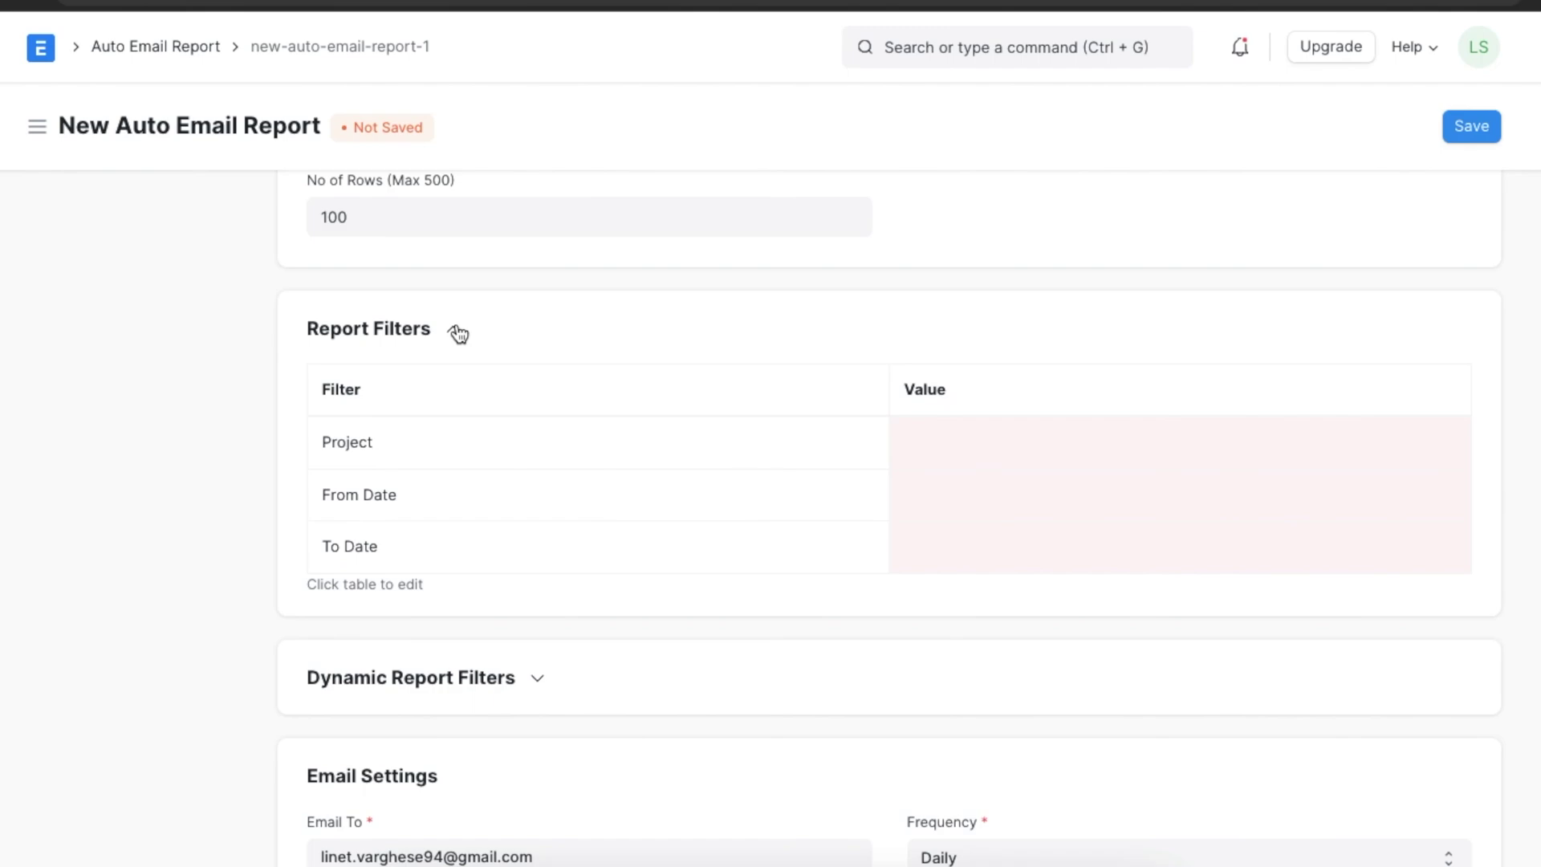
Set the report filters to project PROJ-0006 with To Date 02-28-2022, then save with Ctrl+S.
click(589, 441)
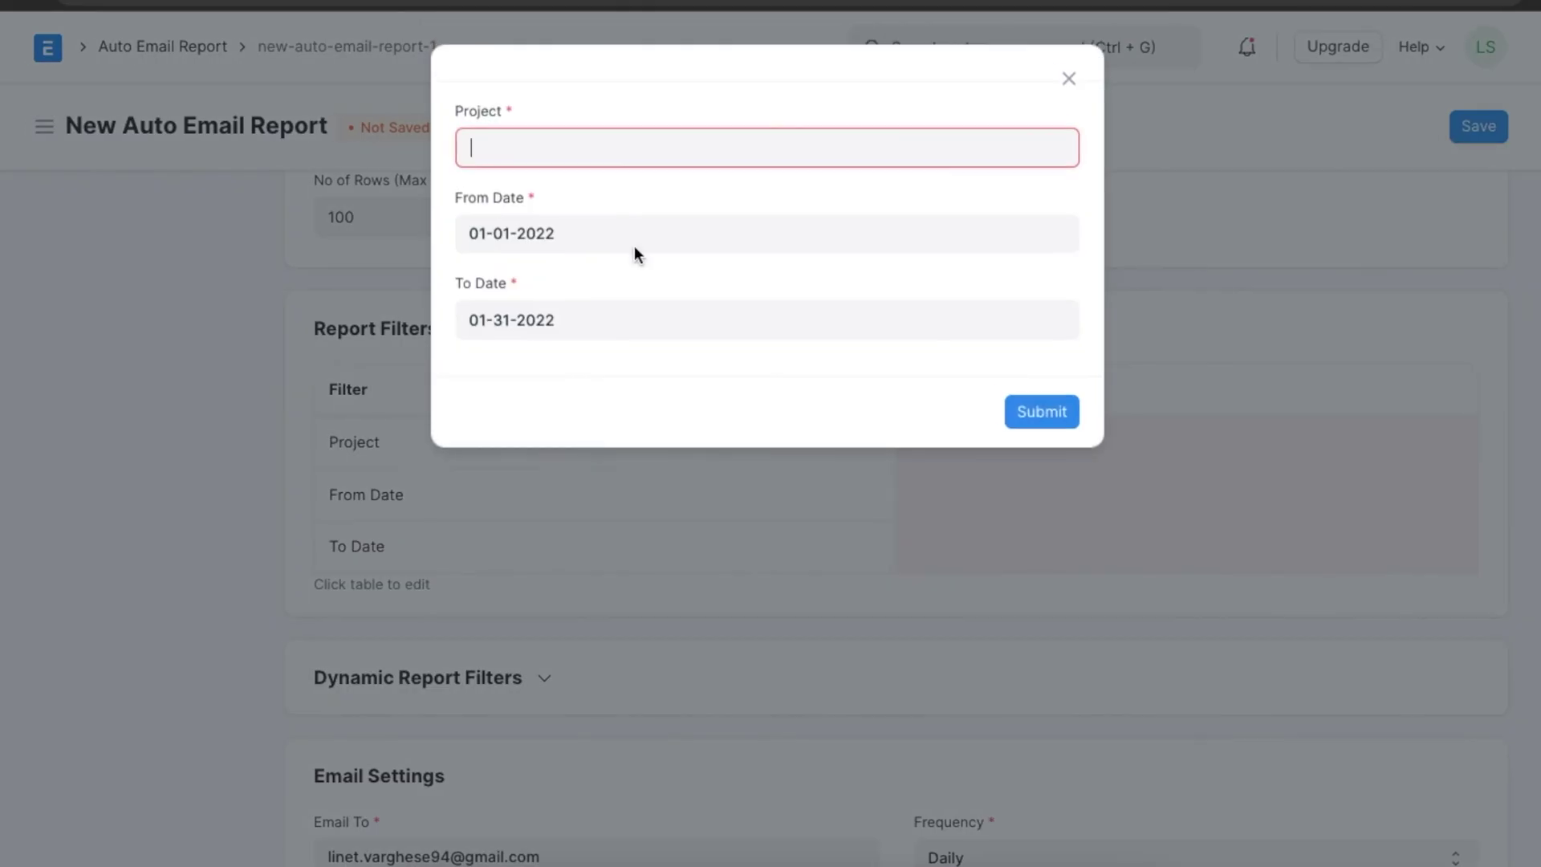
click(643, 147)
scroll(608, 492, down, 1)
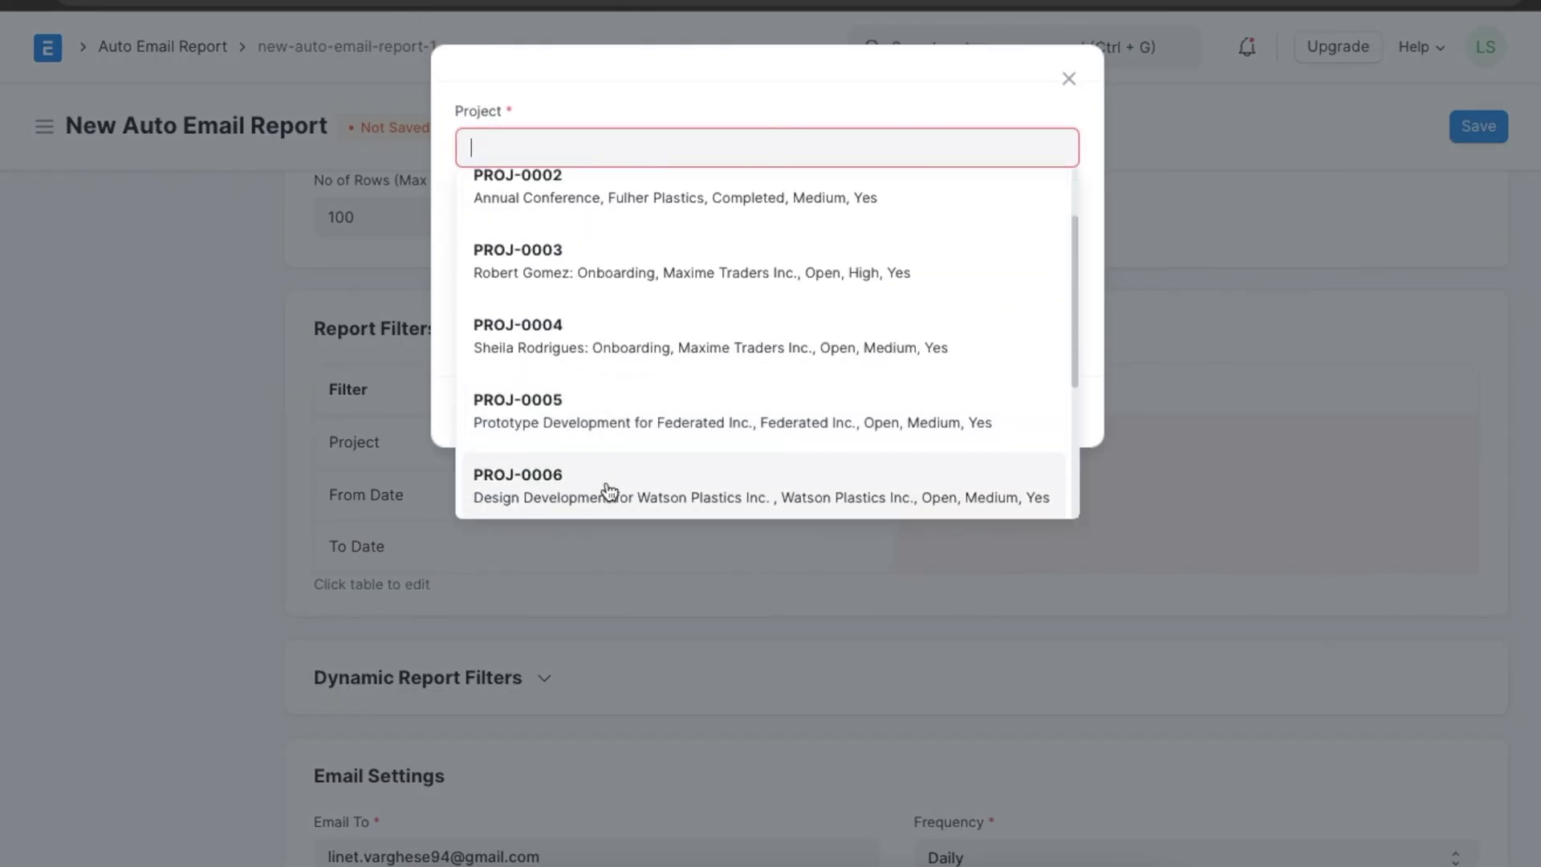
click(608, 491)
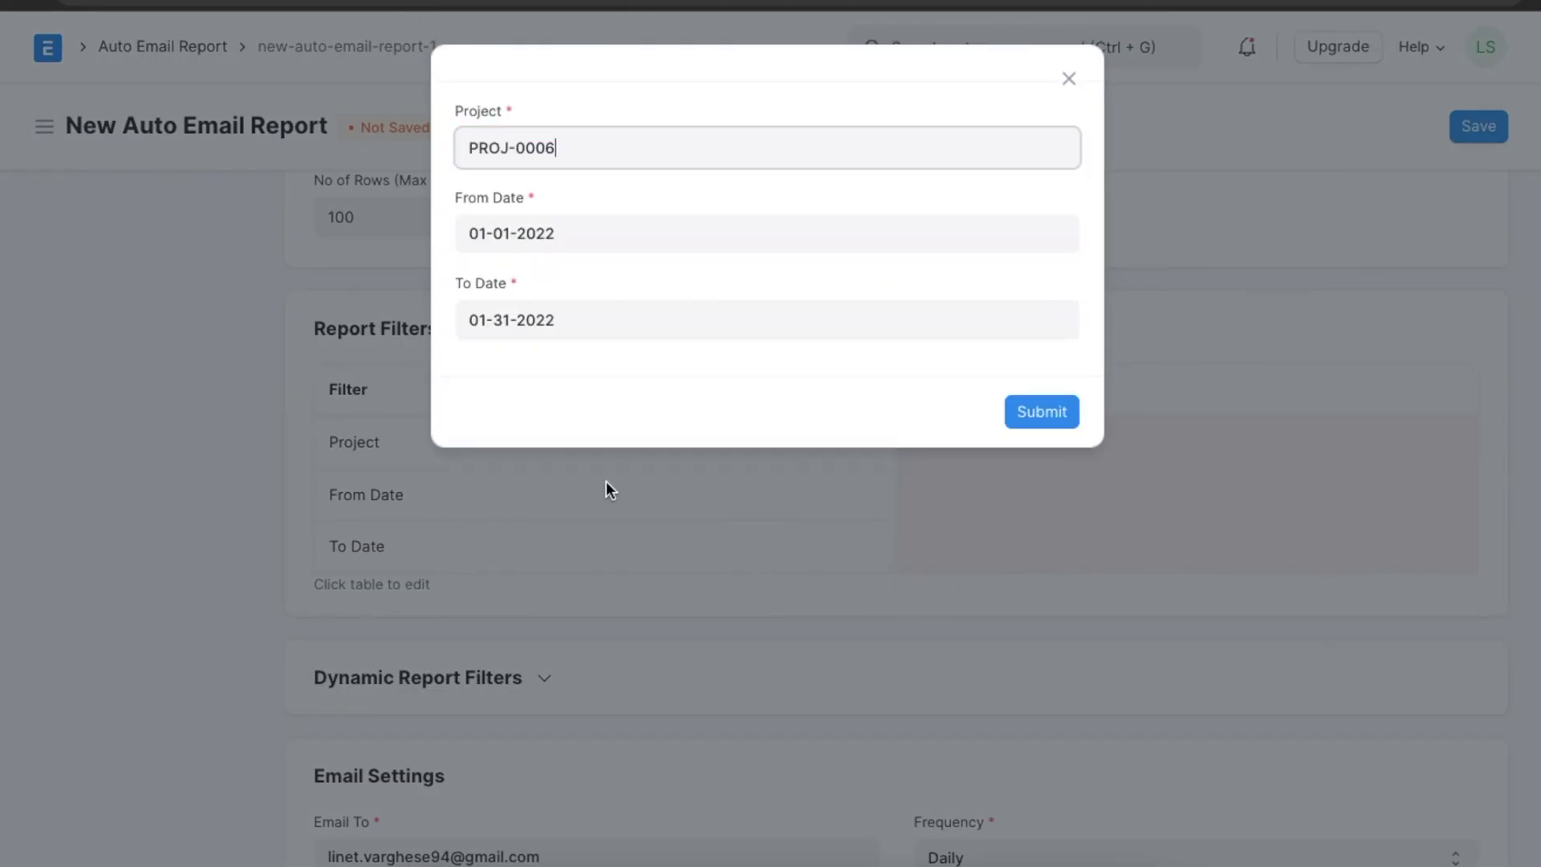
click(637, 321)
click(725, 379)
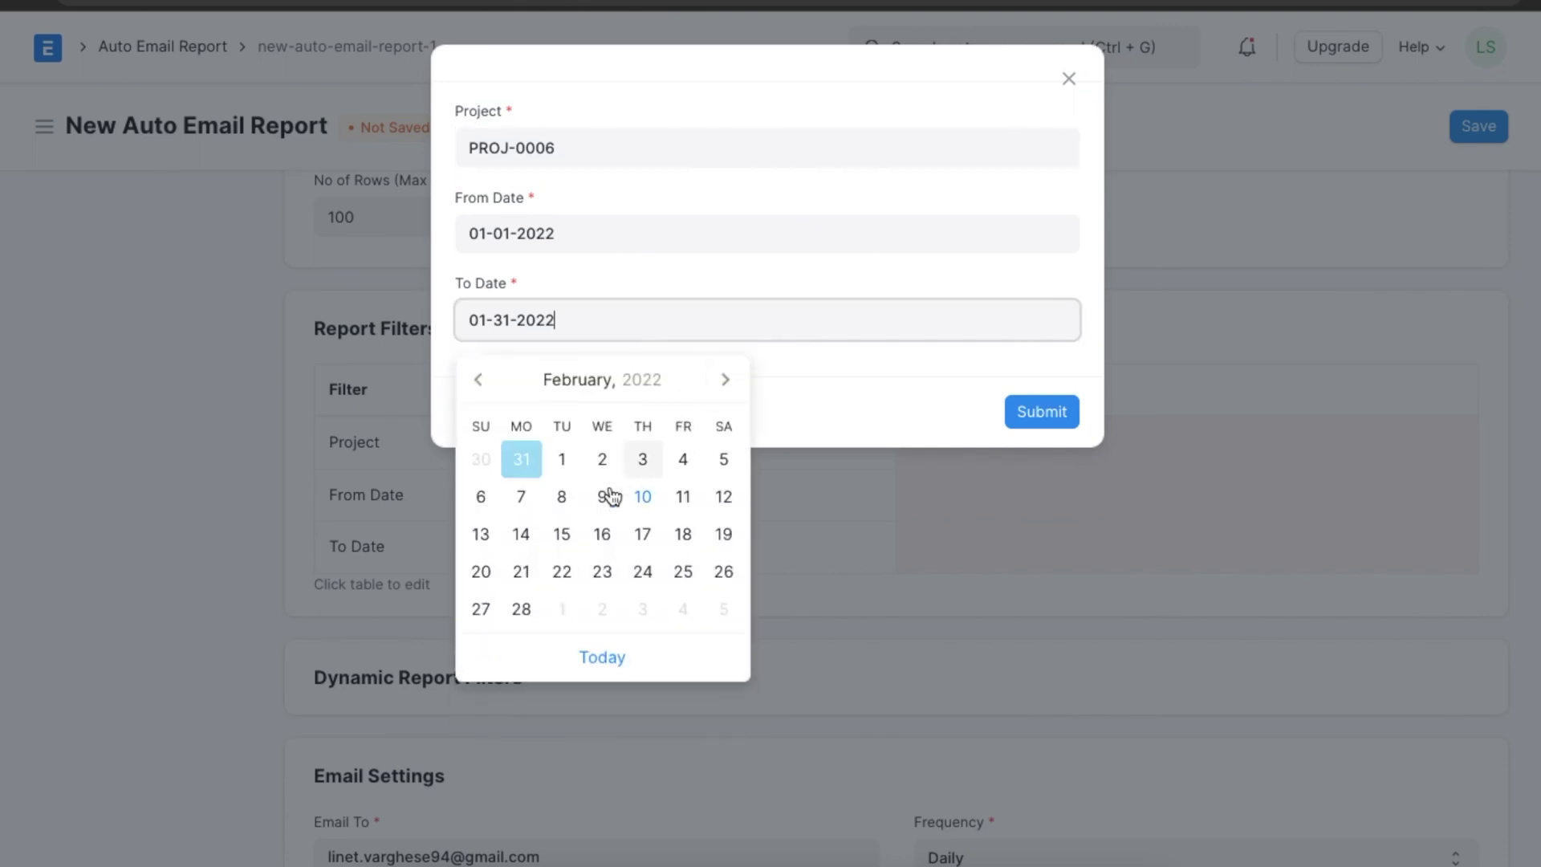
click(522, 608)
click(1041, 411)
key(ctrl+s)
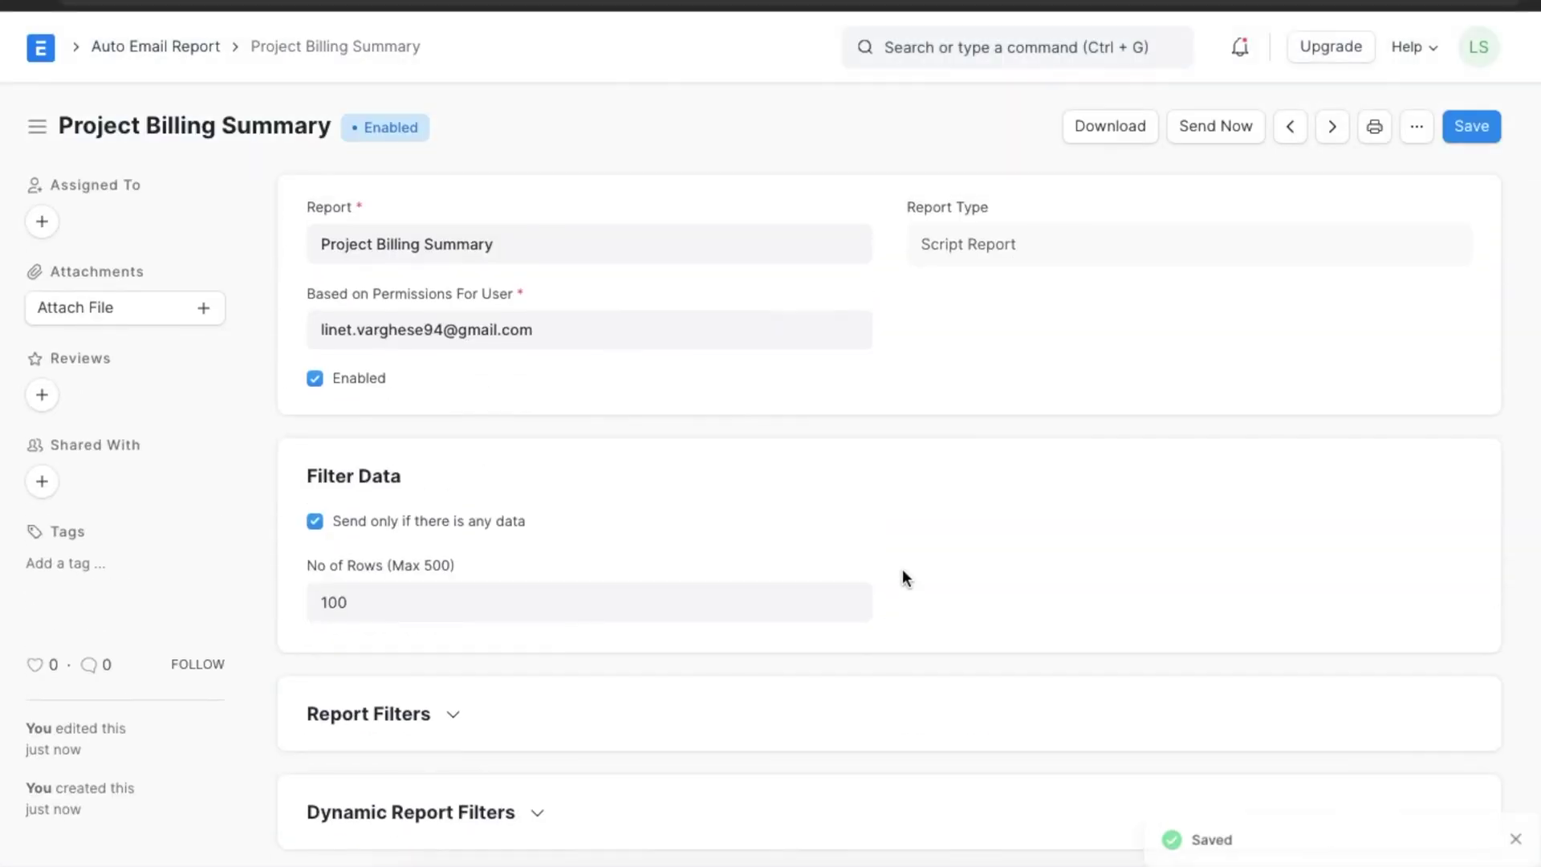
scroll(905, 578, down, 4)
Set dynamic filters to Period Weekly, From Date Field 'From Date', To Date Field 'To Date'.
click(537, 472)
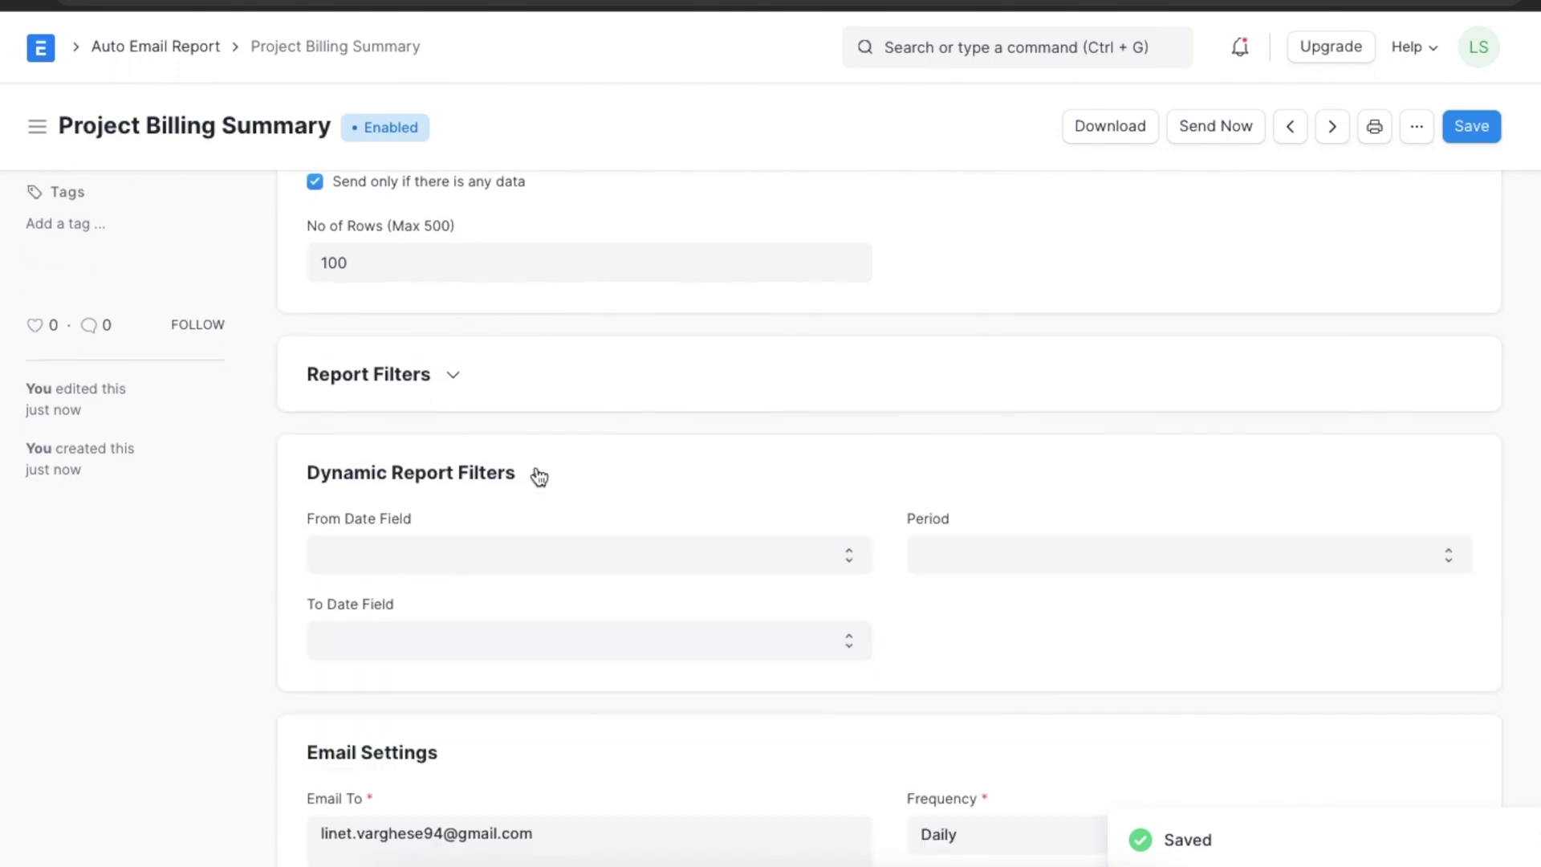
scroll(537, 474, down, 1)
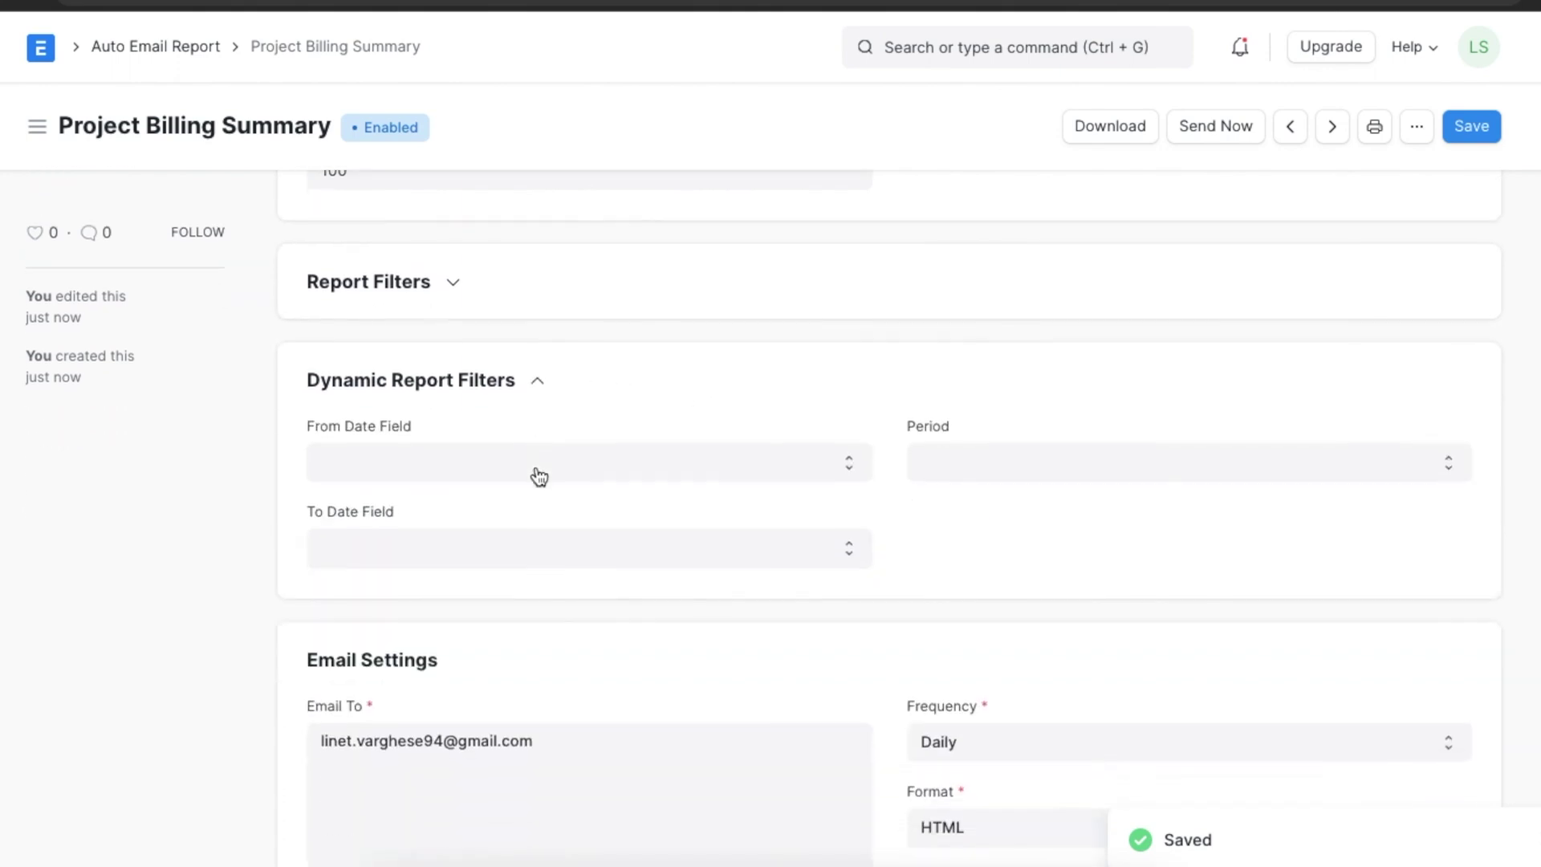
click(937, 460)
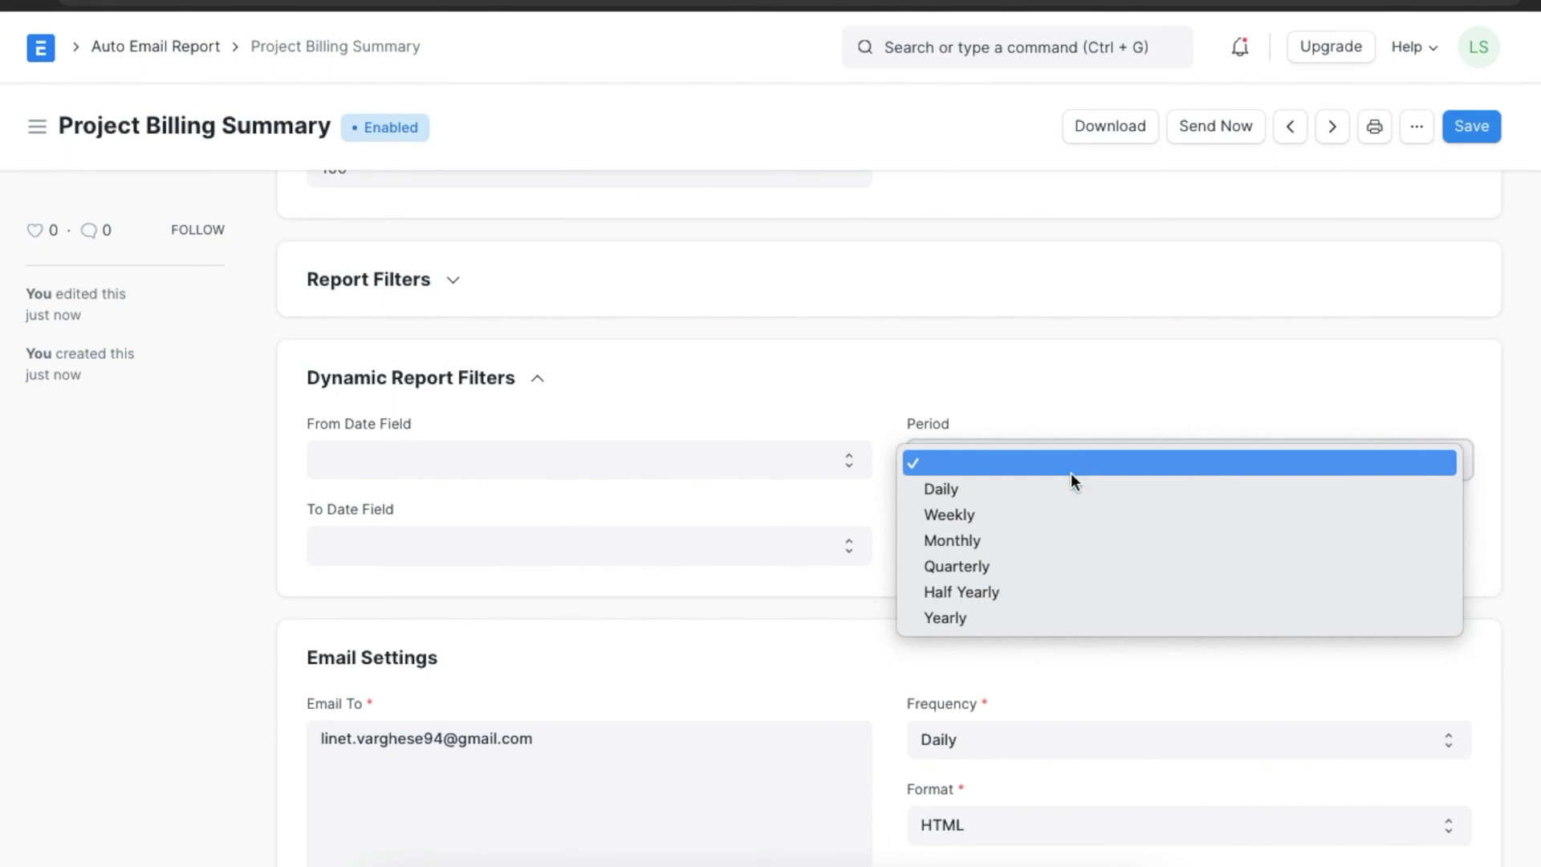
click(1075, 522)
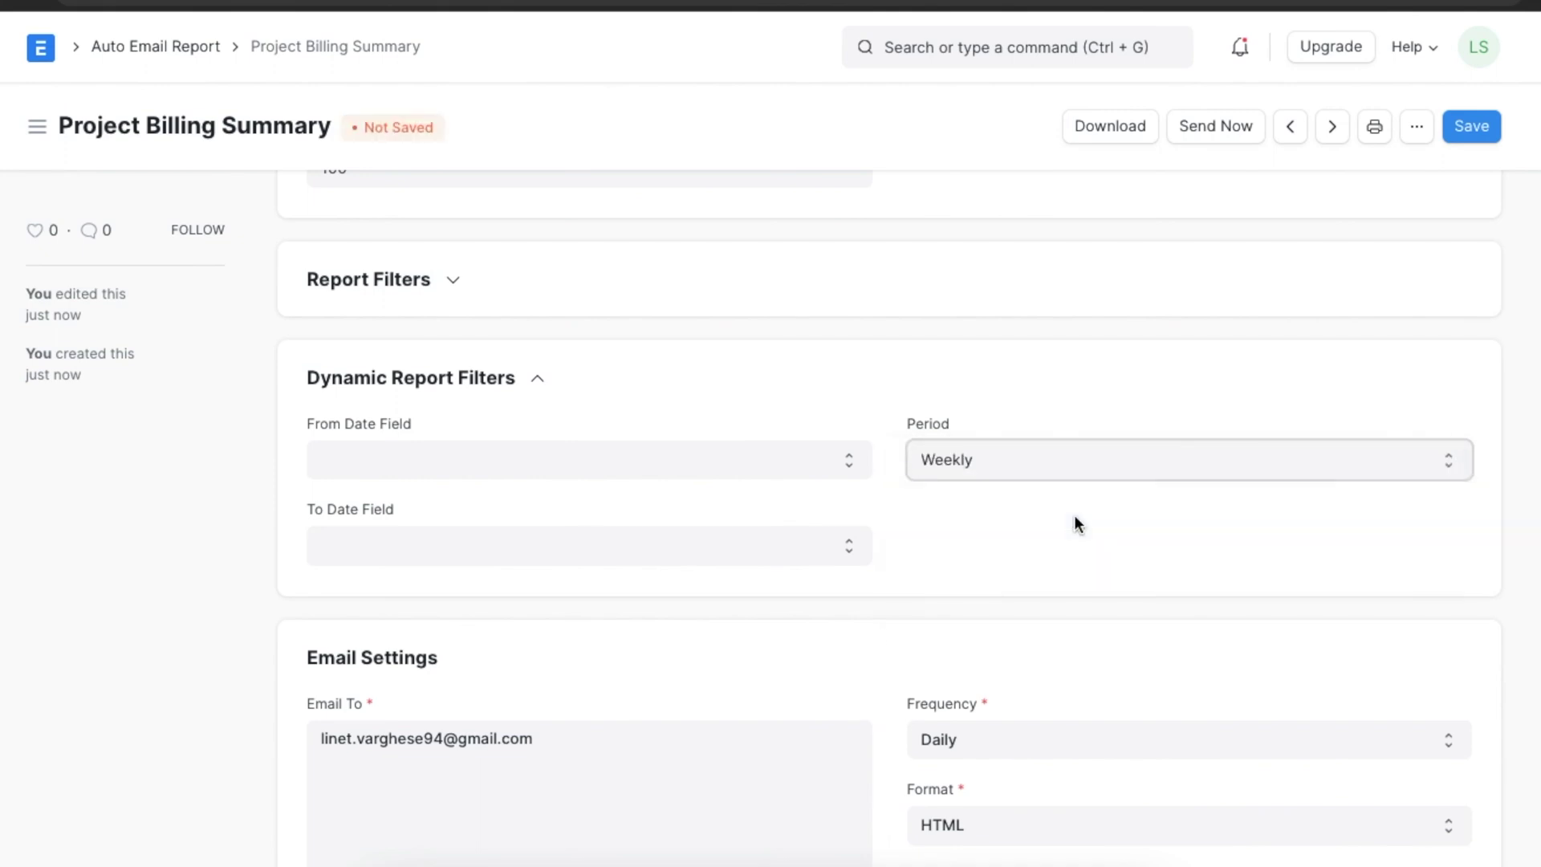
click(727, 460)
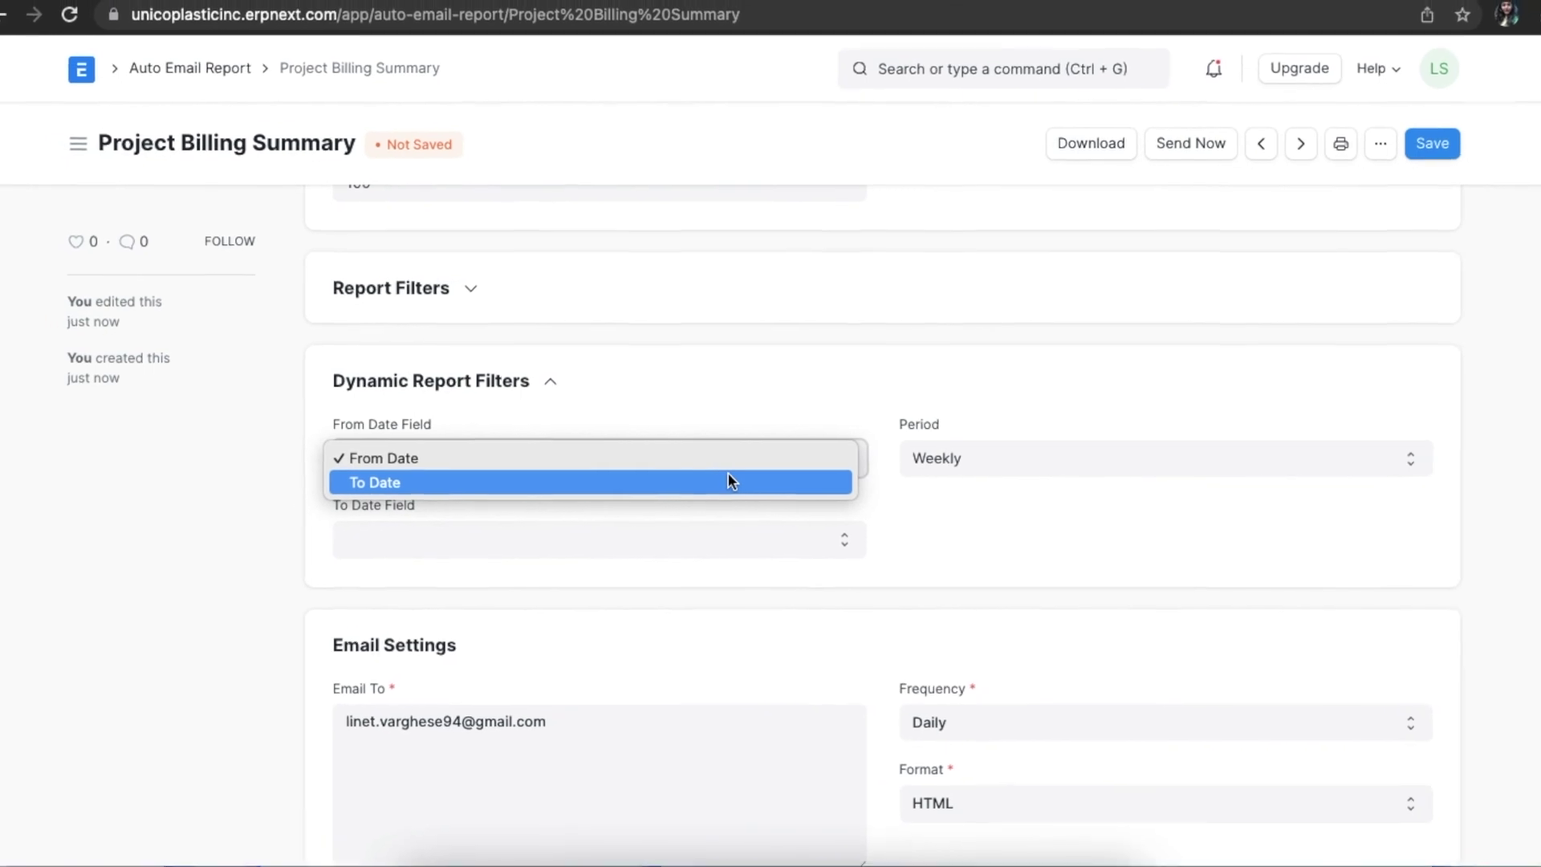
click(732, 458)
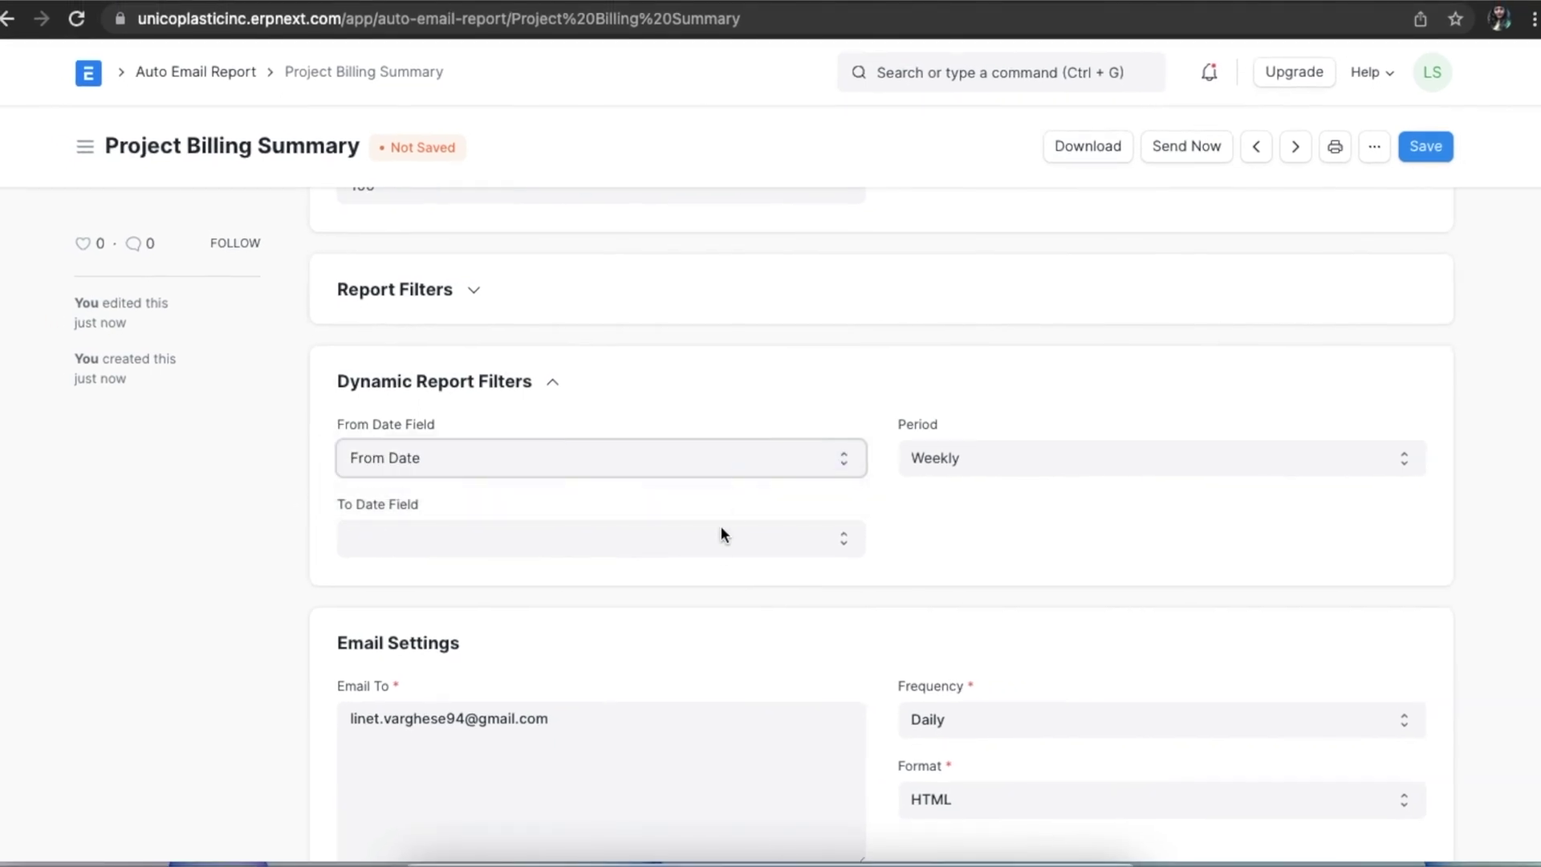
click(722, 534)
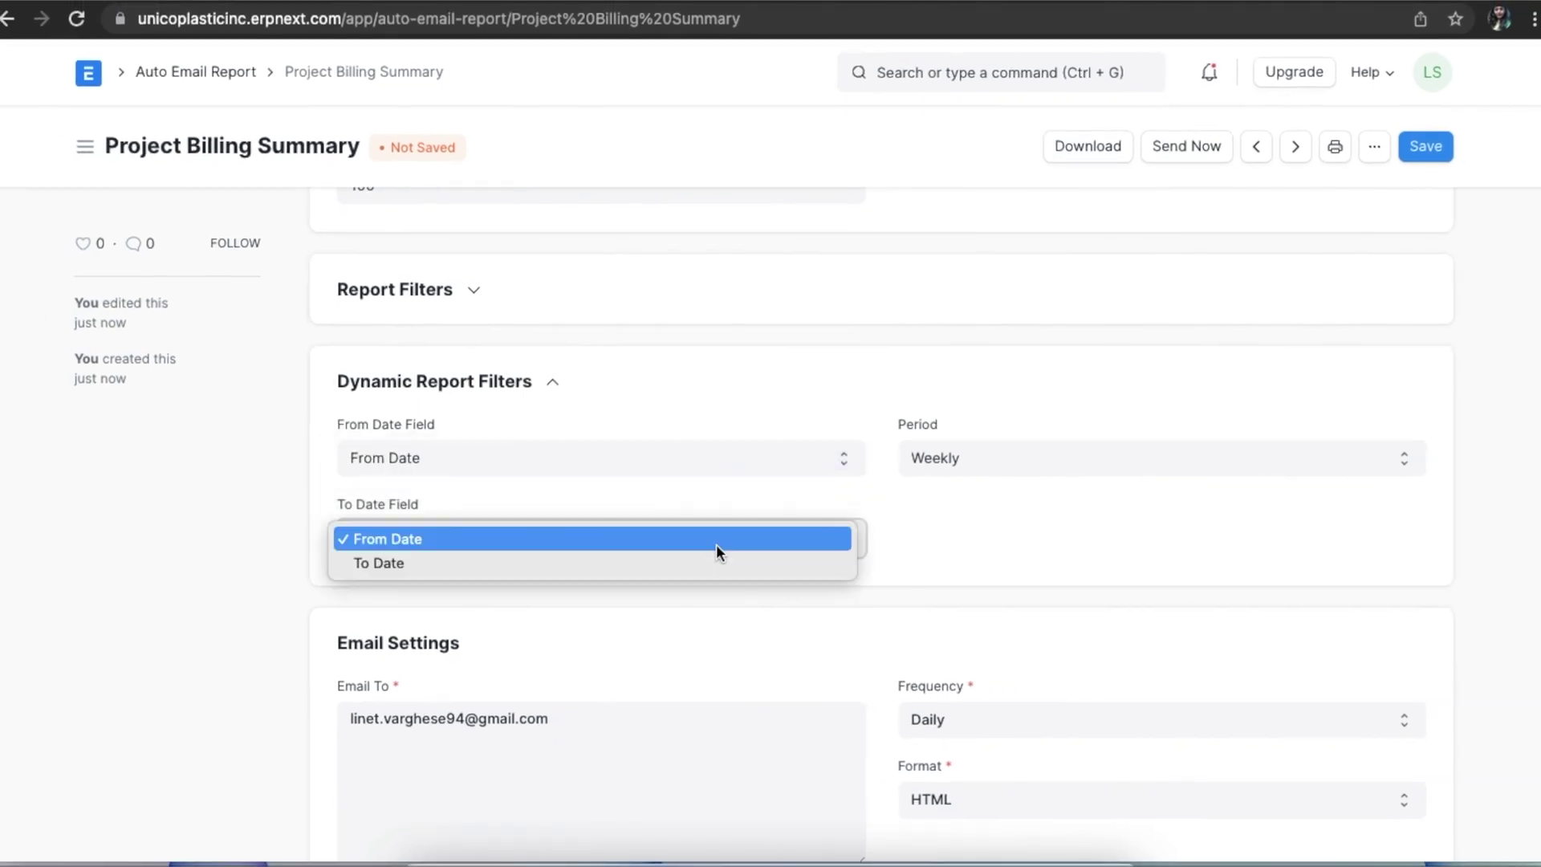
click(716, 562)
scroll(923, 594, down, 5)
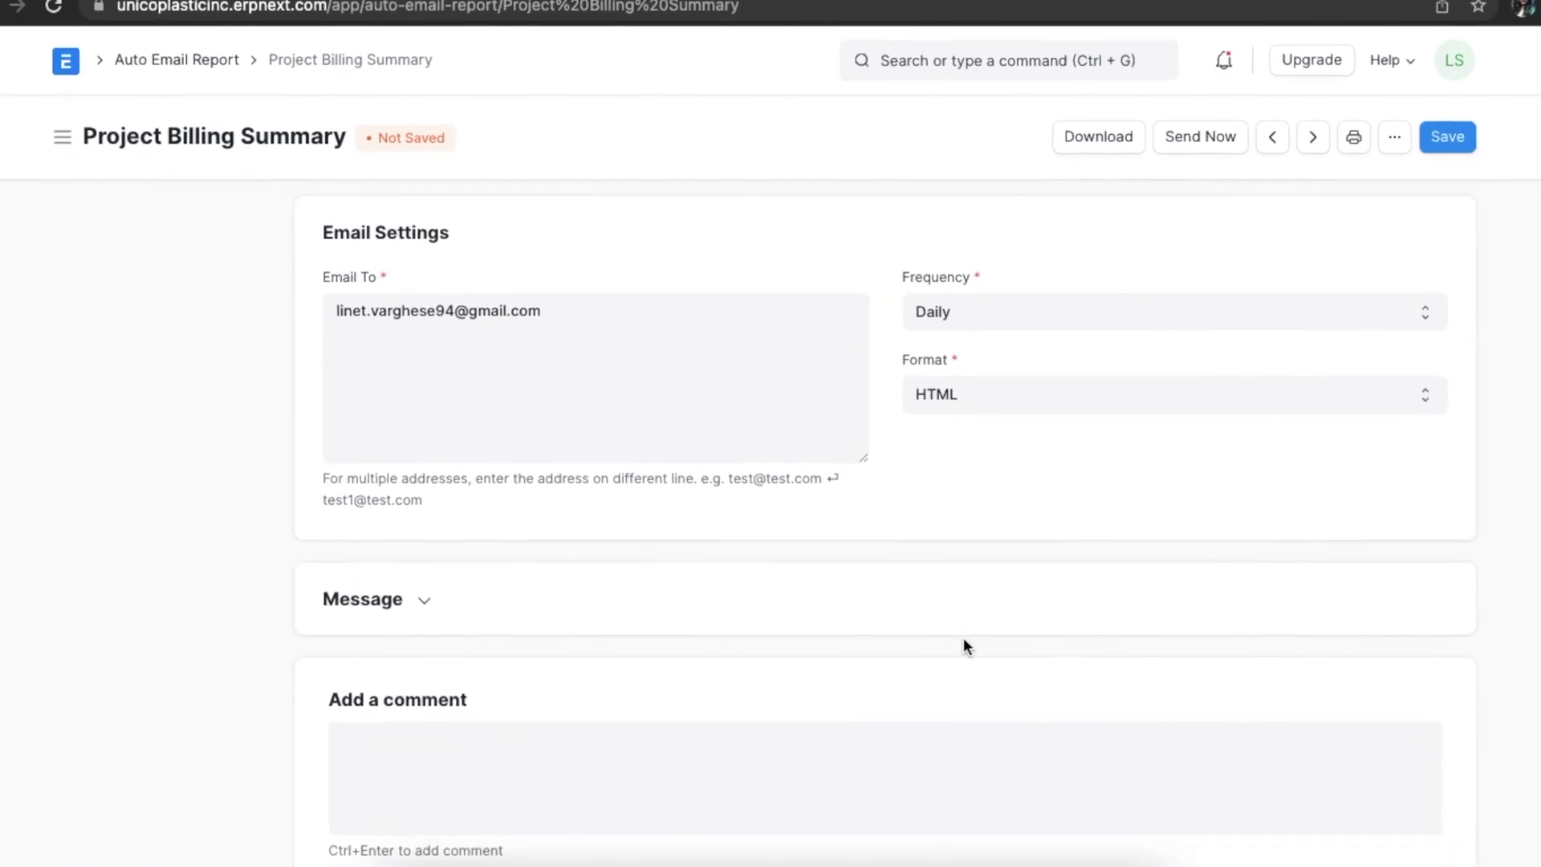
Replace the Email To address with three pasted recipient addresses and set Frequency to Monthly.
click(585, 326)
key(shift+Left)
key(shift+Left)
key(shift+Left)
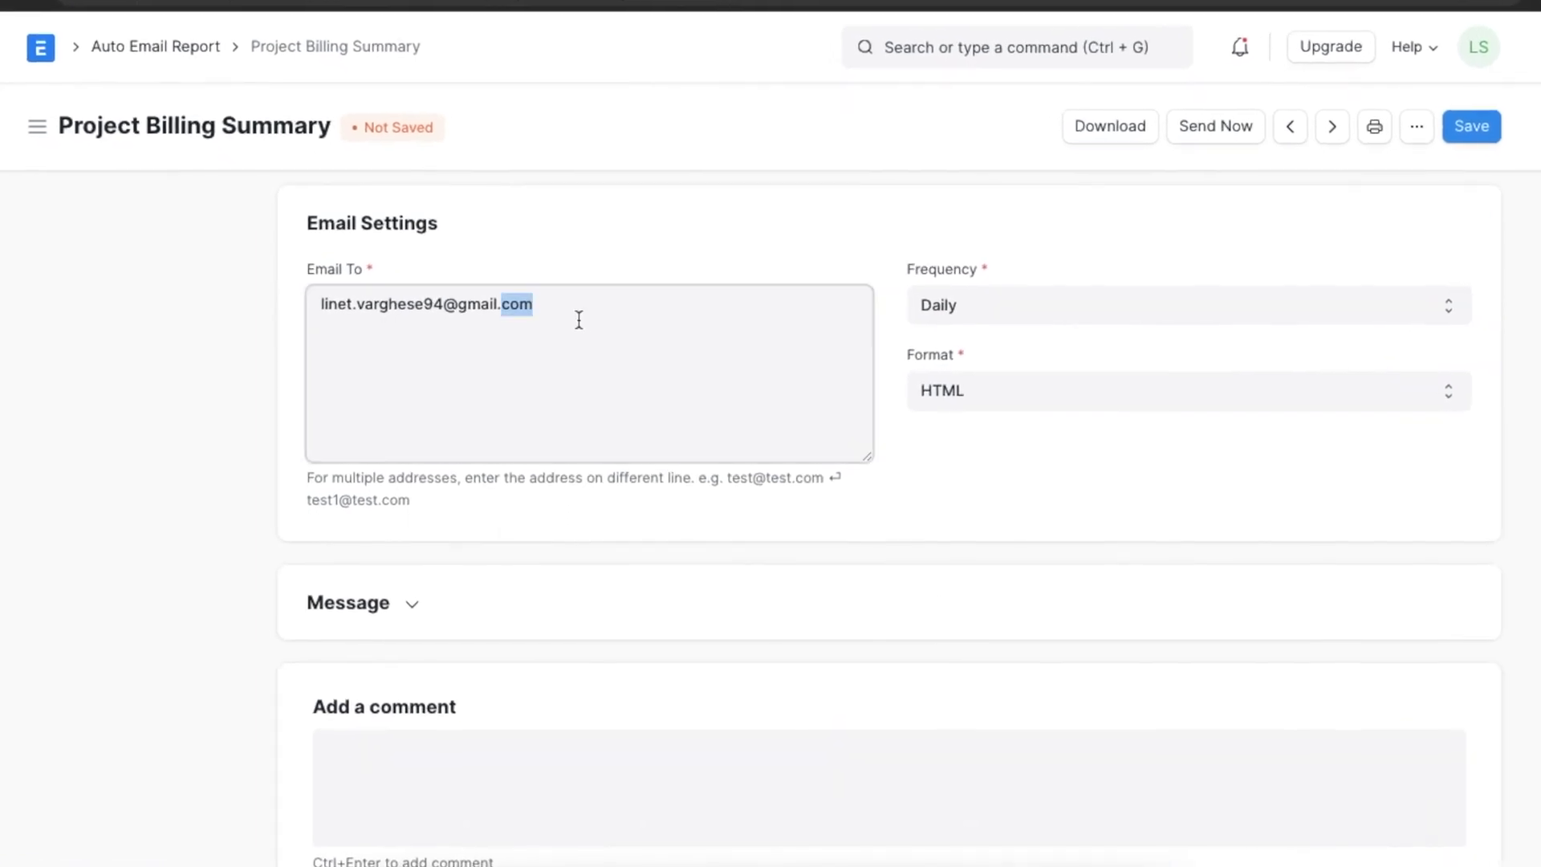
key(shift+Home)
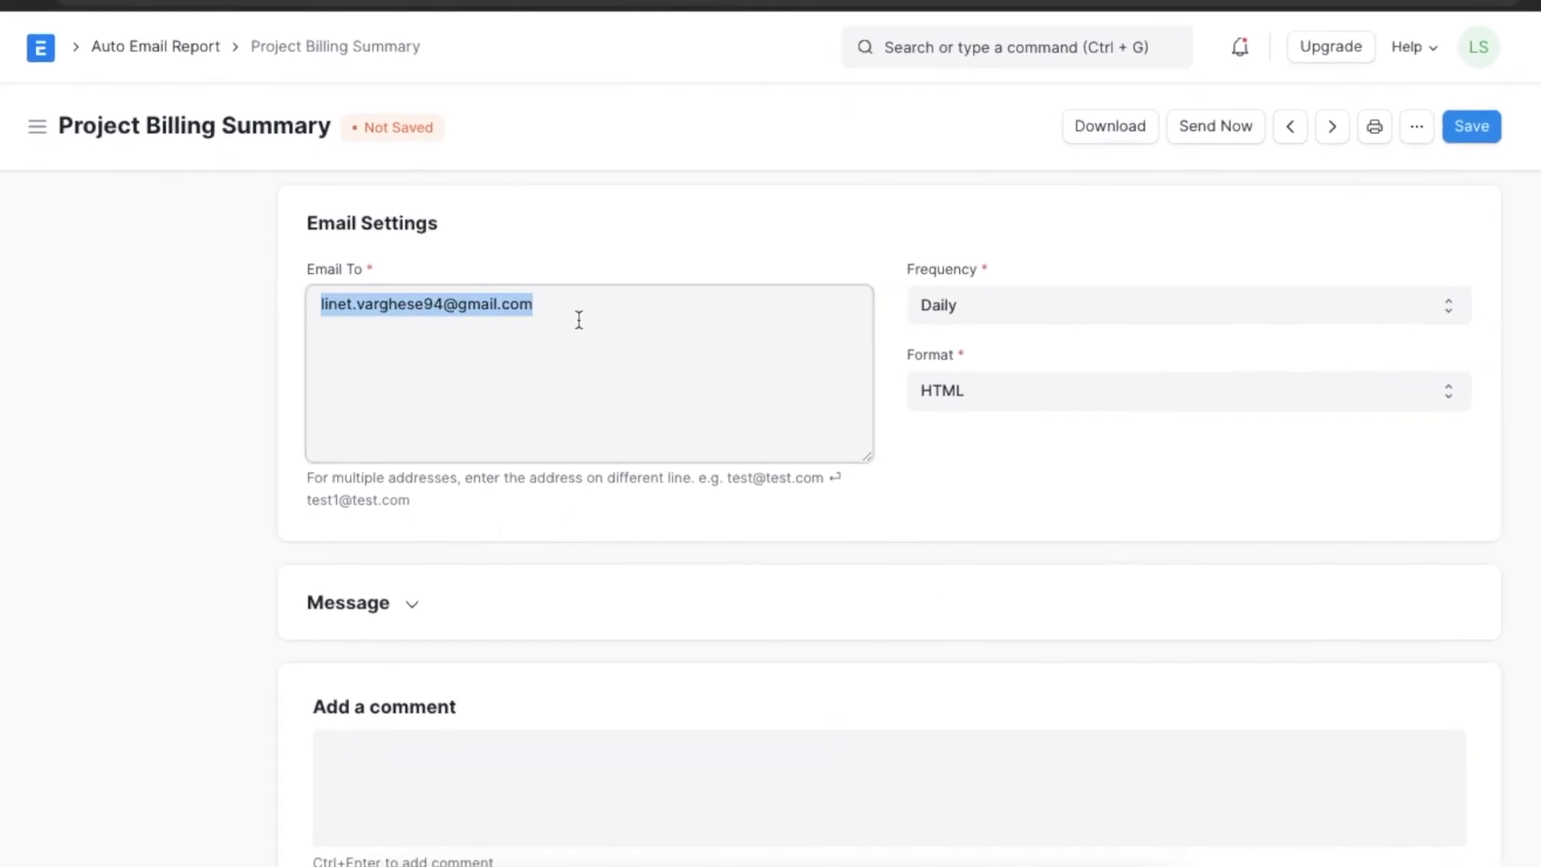
key(ctrl+v)
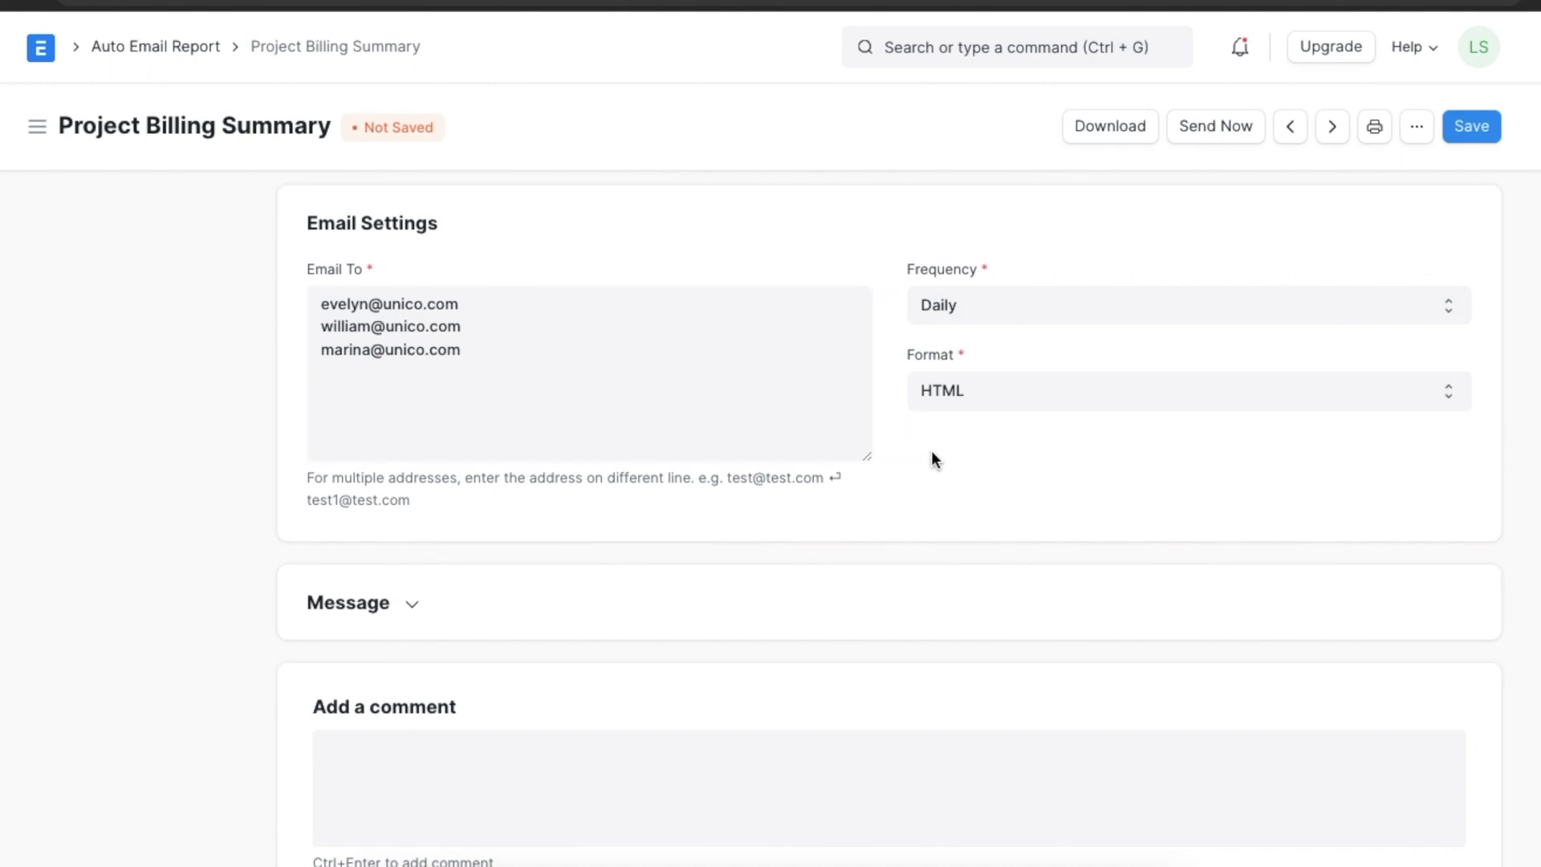
click(999, 307)
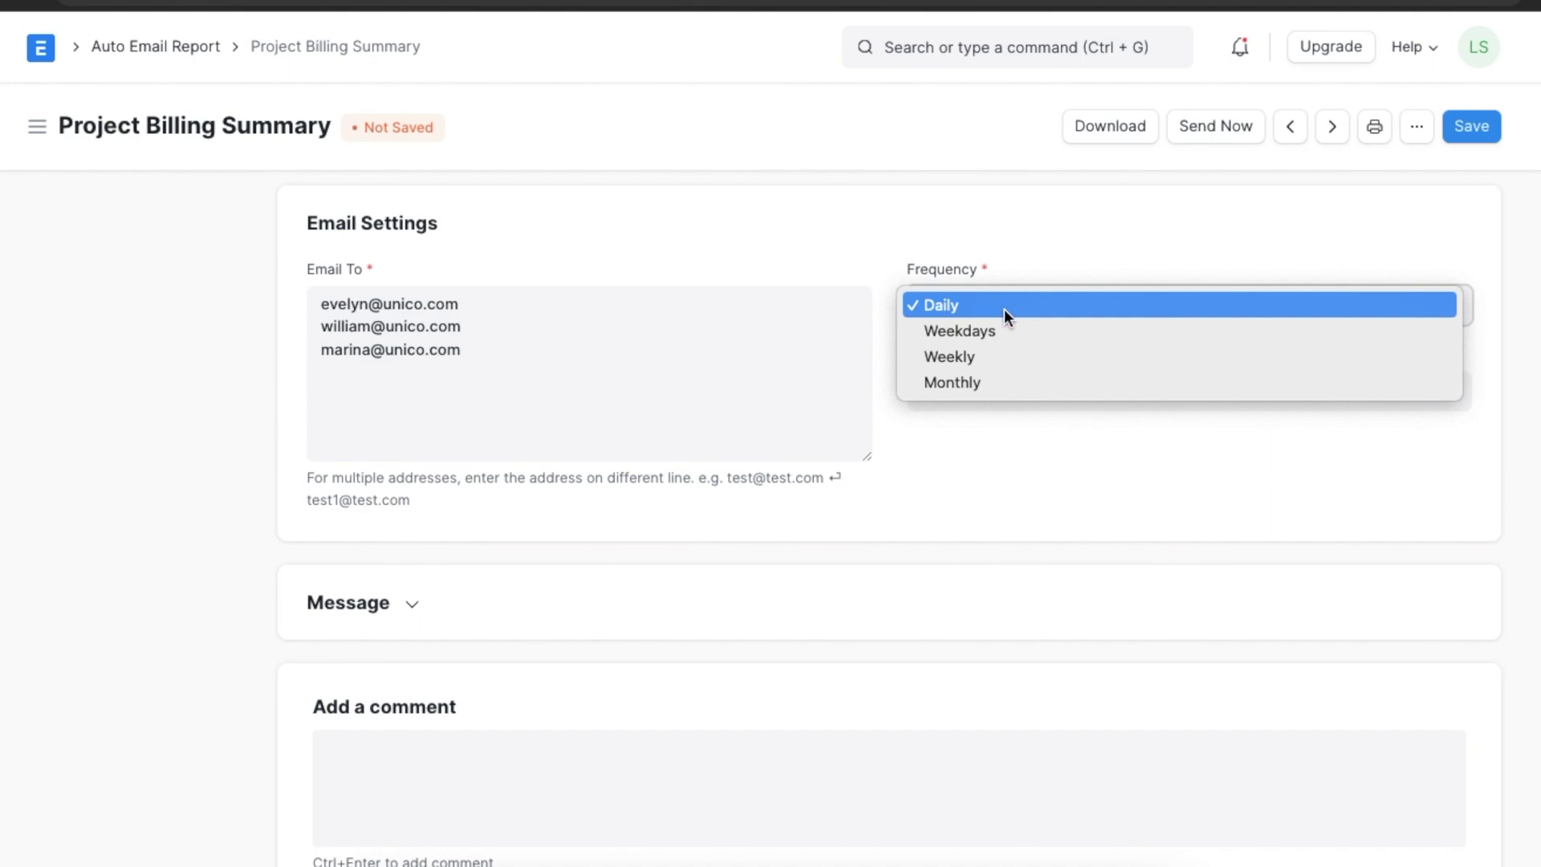
click(1038, 392)
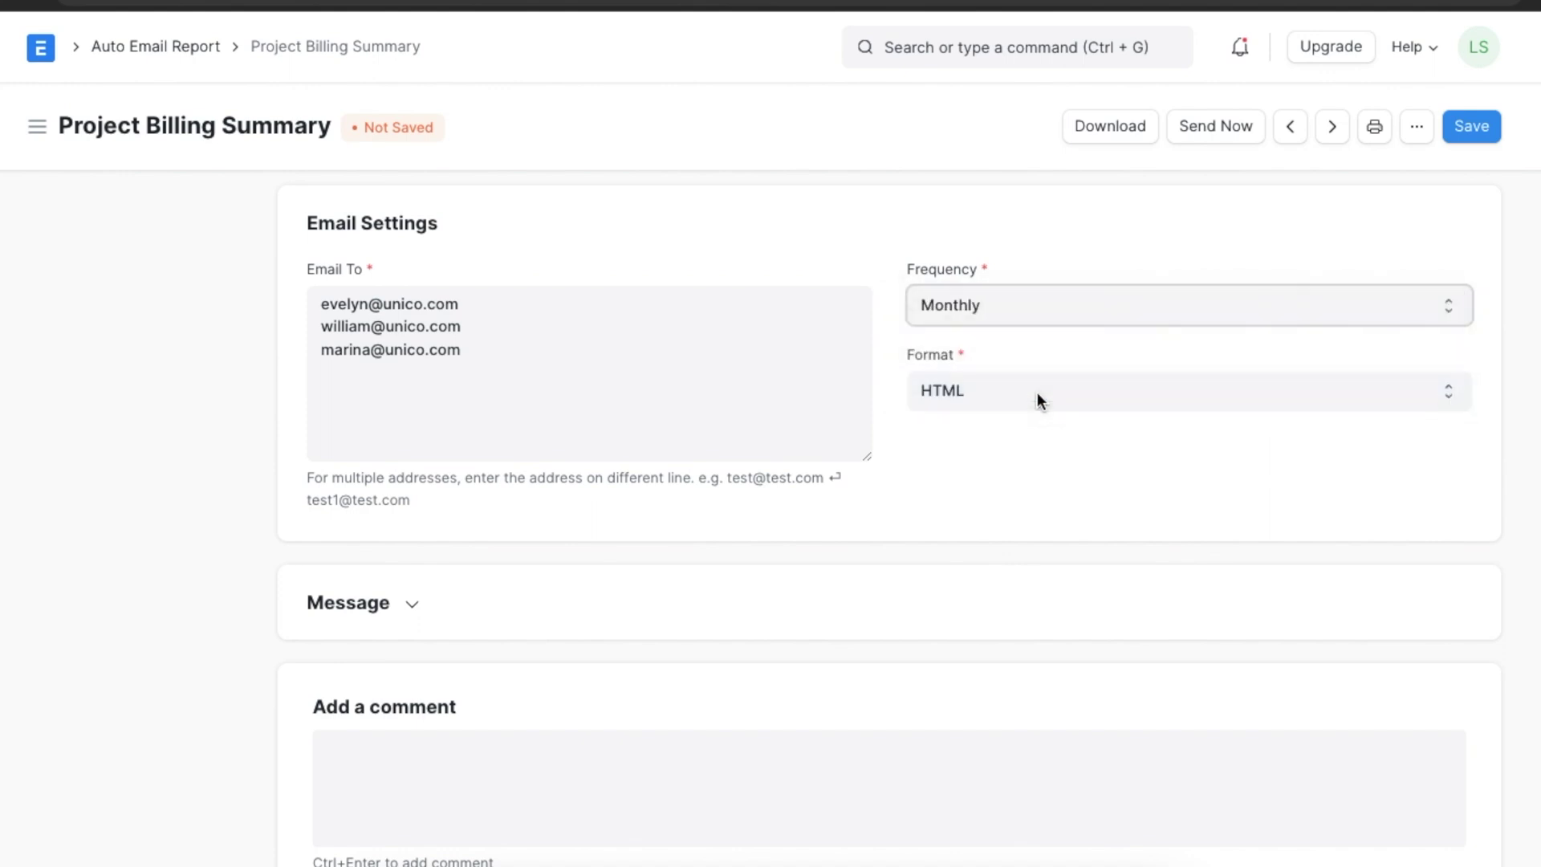
Expand the Message section and enter 'Kindly Check the Update' as the e-mail message.
click(415, 612)
text(Kindly Chec)
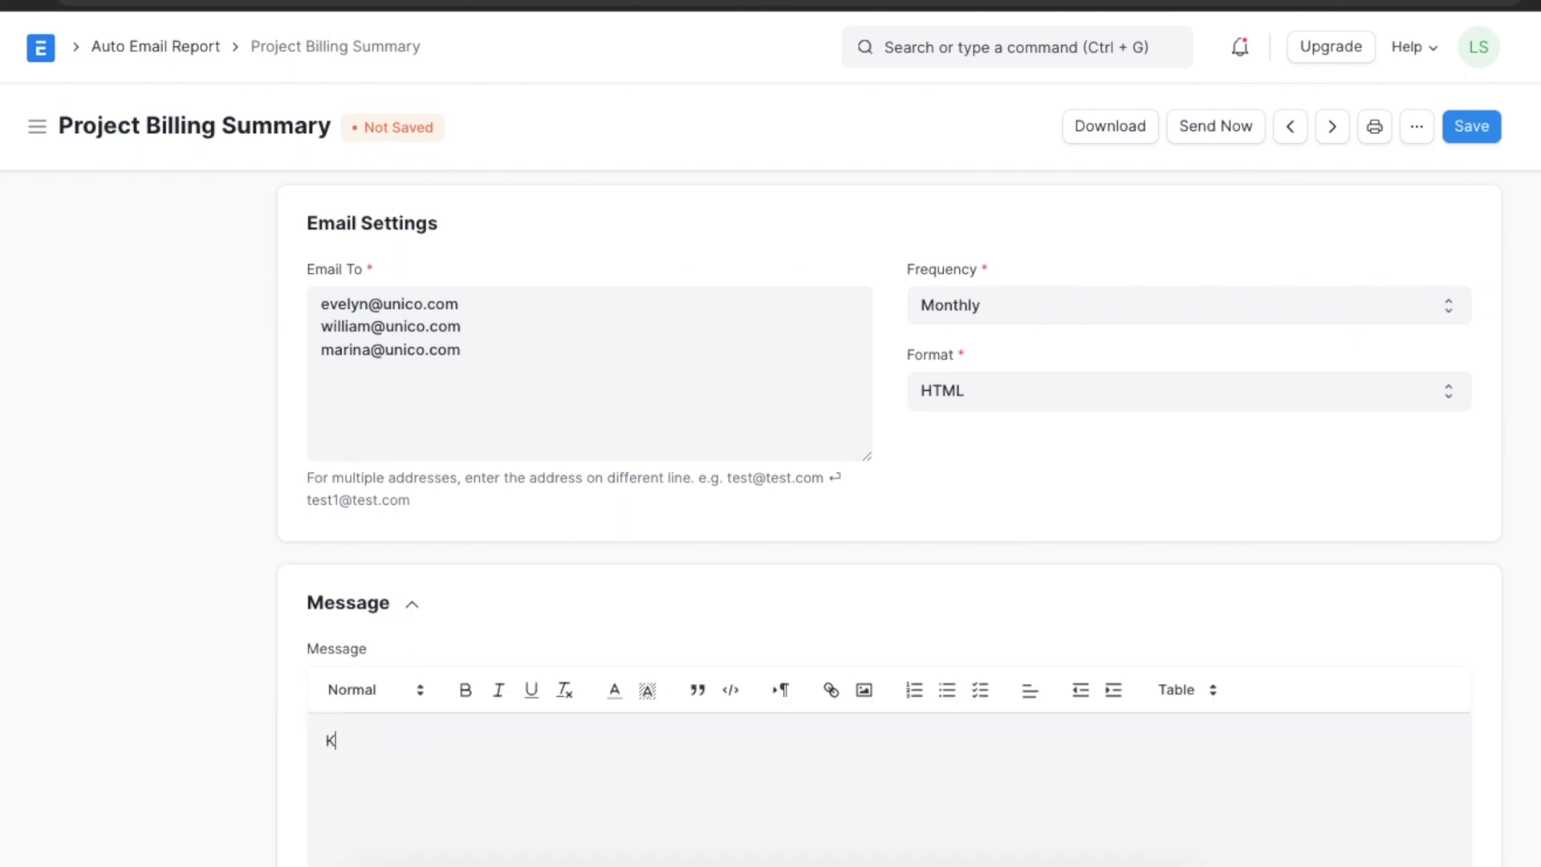
text(k the Up)
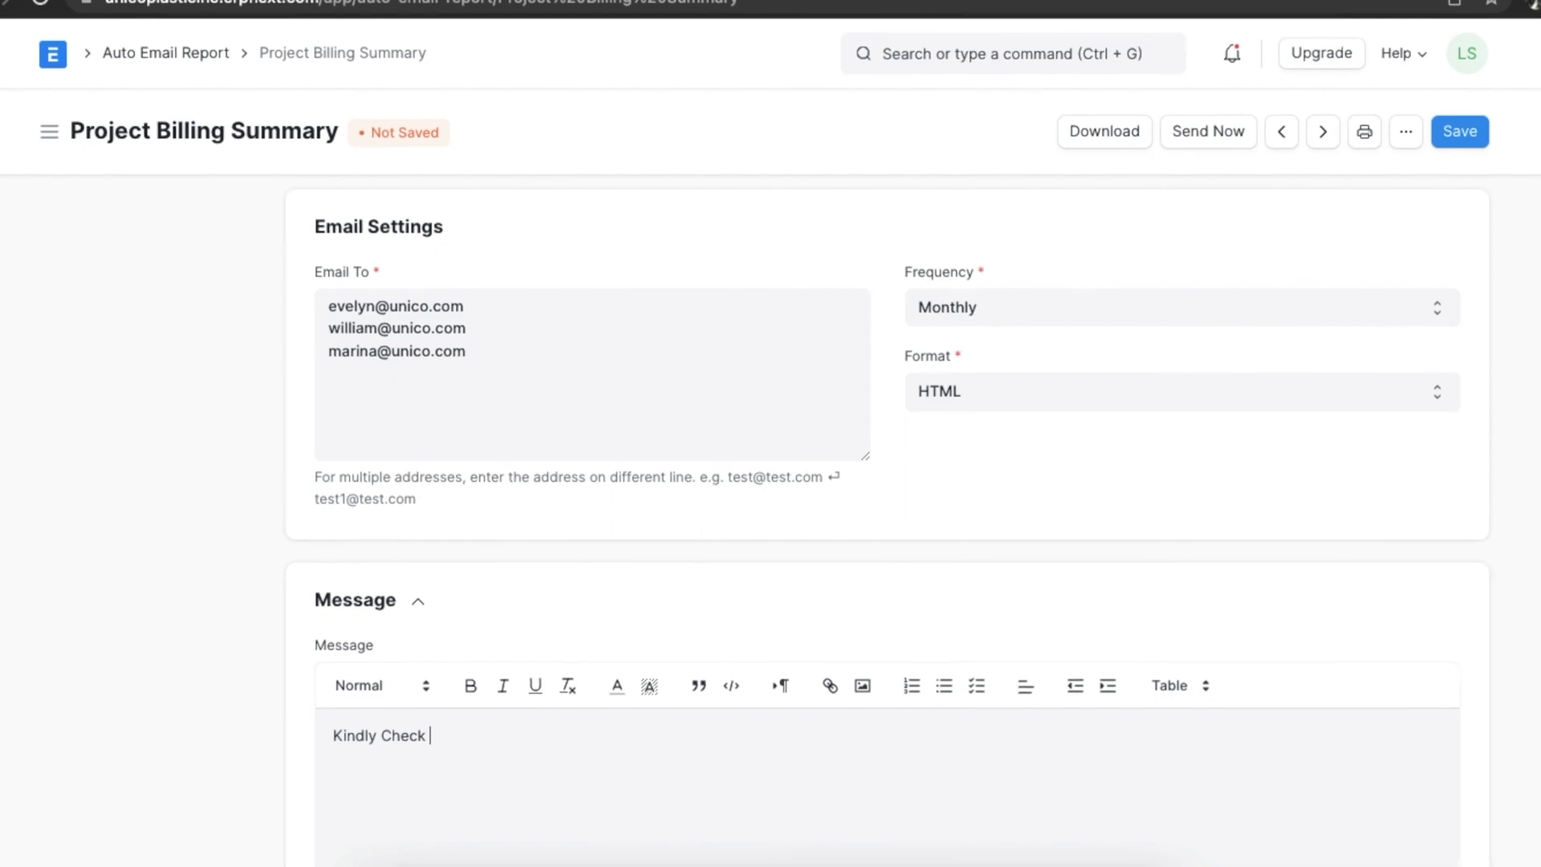
text(date)
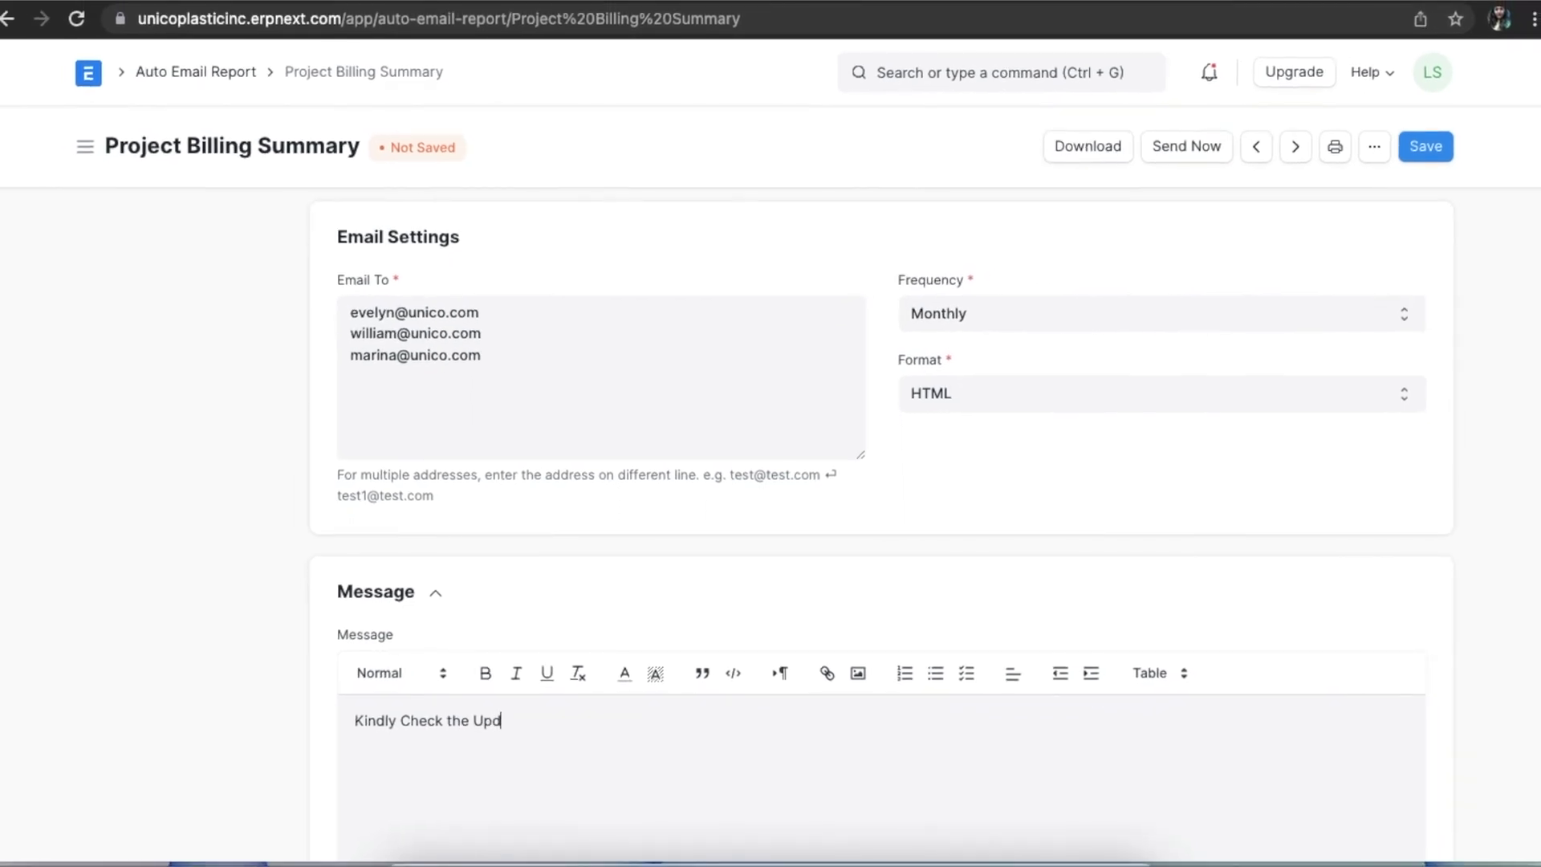